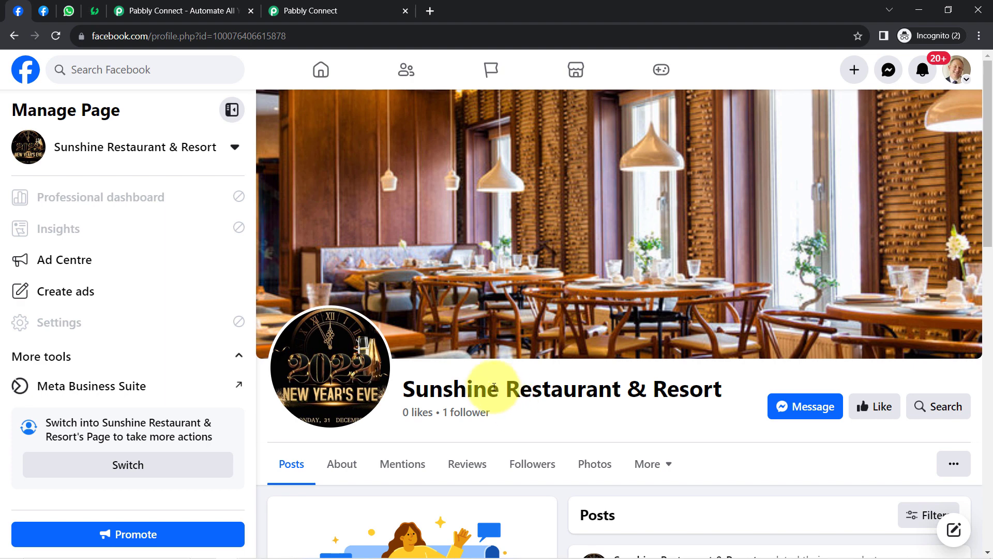
# Review the lead form preview in the Lead Ads Testing Tool, then read the Pabbly Team WhatsApp message
pyautogui.moveTo(485, 386); pyautogui.dragTo(701, 383)
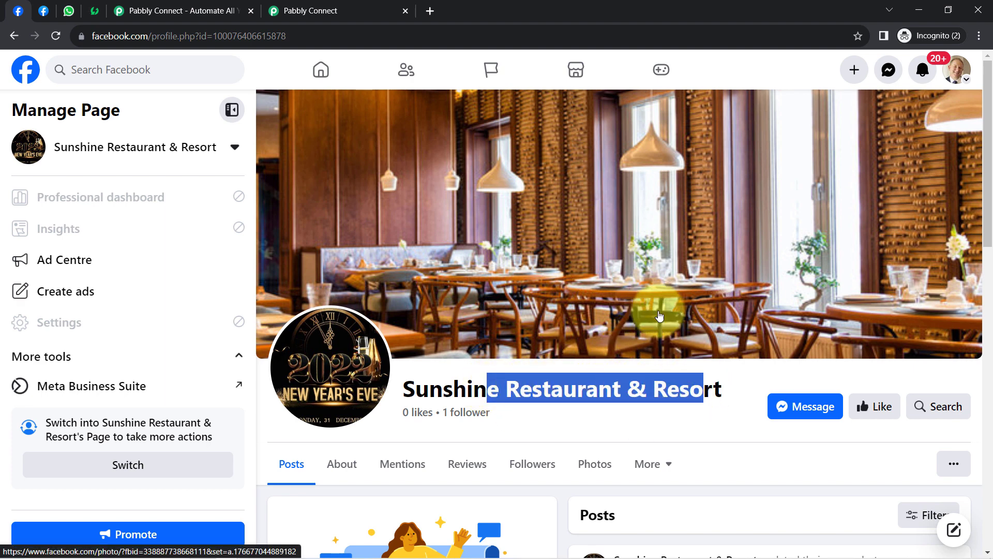
pyautogui.click(42, 11)
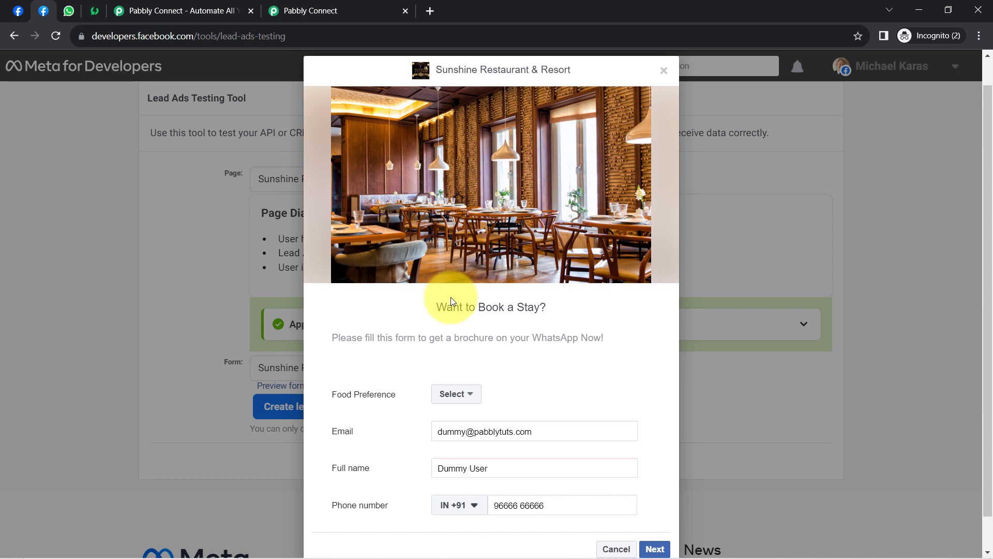
pyautogui.click(68, 10)
pyautogui.moveTo(463, 215); pyautogui.dragTo(537, 214)
pyautogui.moveTo(474, 245); pyautogui.dragTo(594, 291)
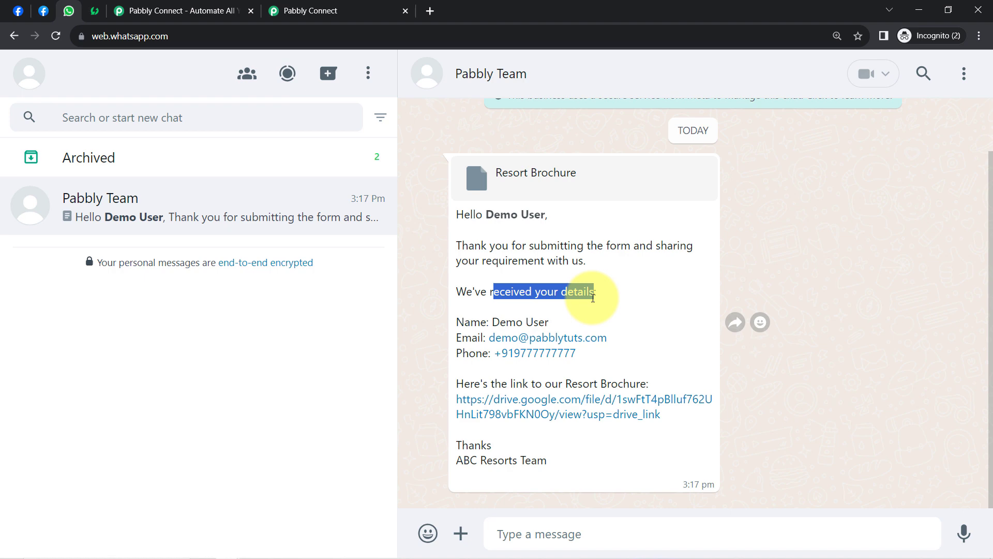
# Highlight the lead's name, phone number and brochure link lines in the WhatsApp message
pyautogui.moveTo(489, 323); pyautogui.dragTo(567, 323)
pyautogui.click(468, 339)
pyautogui.moveTo(463, 352); pyautogui.dragTo(513, 353)
pyautogui.moveTo(578, 383); pyautogui.dragTo(636, 383)
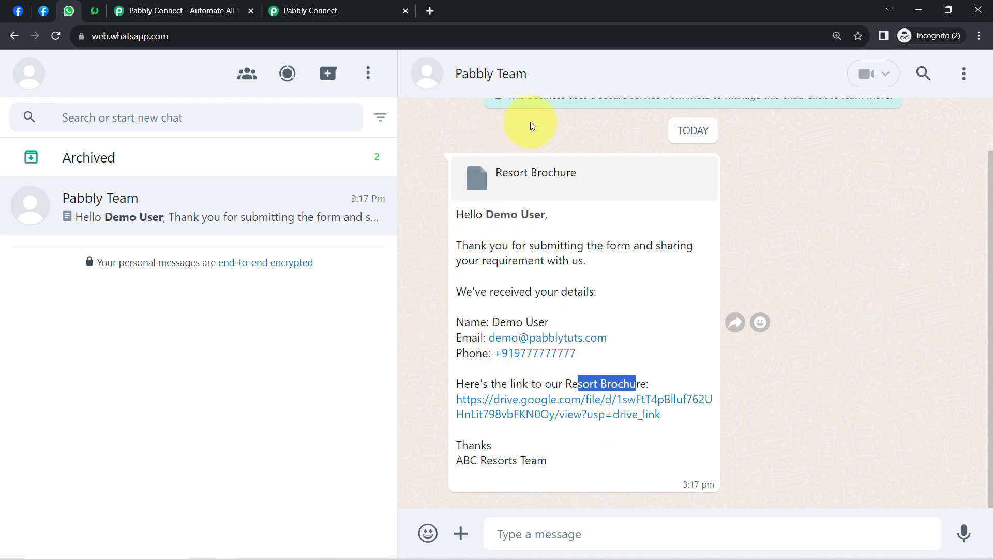
# Download the Resort Brochure attachment, dismiss the save dialog, and go to AiSensy's Template Messages page
pyautogui.click(534, 172)
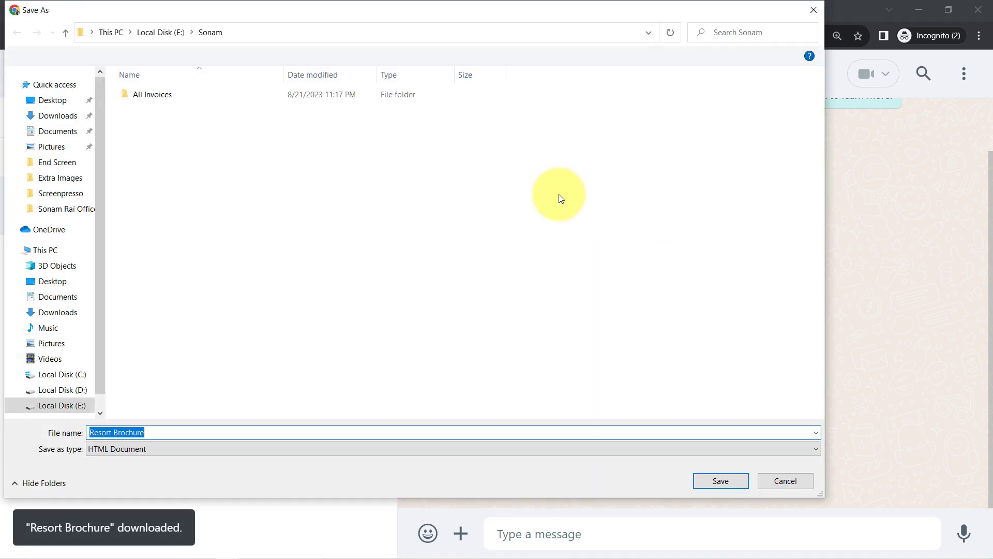
pyautogui.click(814, 9)
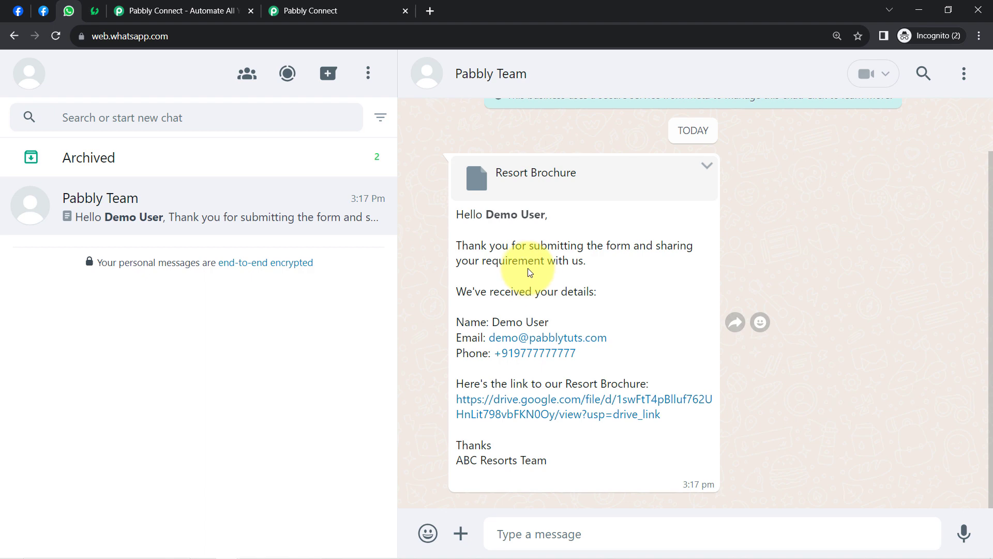
pyautogui.click(96, 10)
pyautogui.click(178, 39)
# Look over AiSensy's Template Messages page and the Lead Ads tab, then bring up the Pabbly Connect website
pyautogui.moveTo(179, 39); pyautogui.dragTo(136, 40)
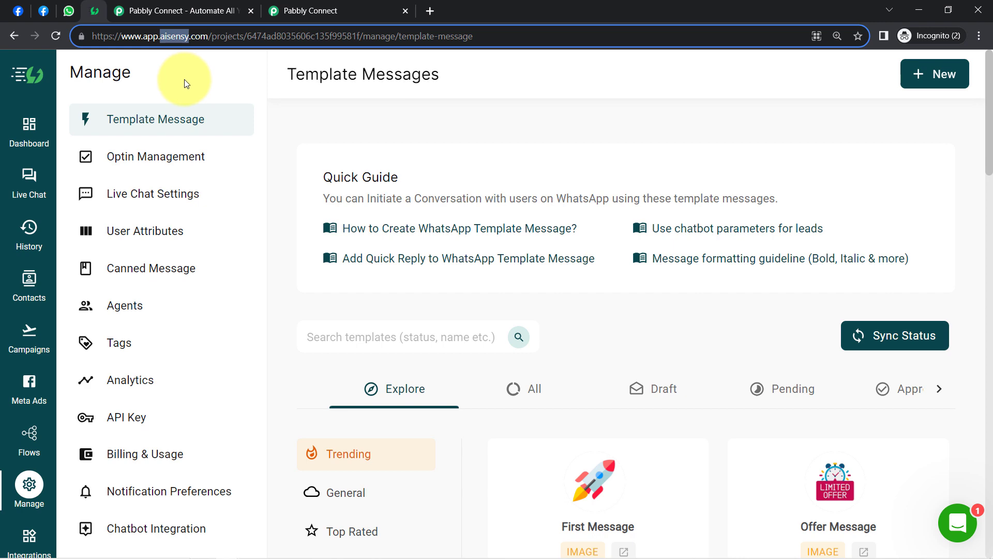
pyautogui.click(44, 11)
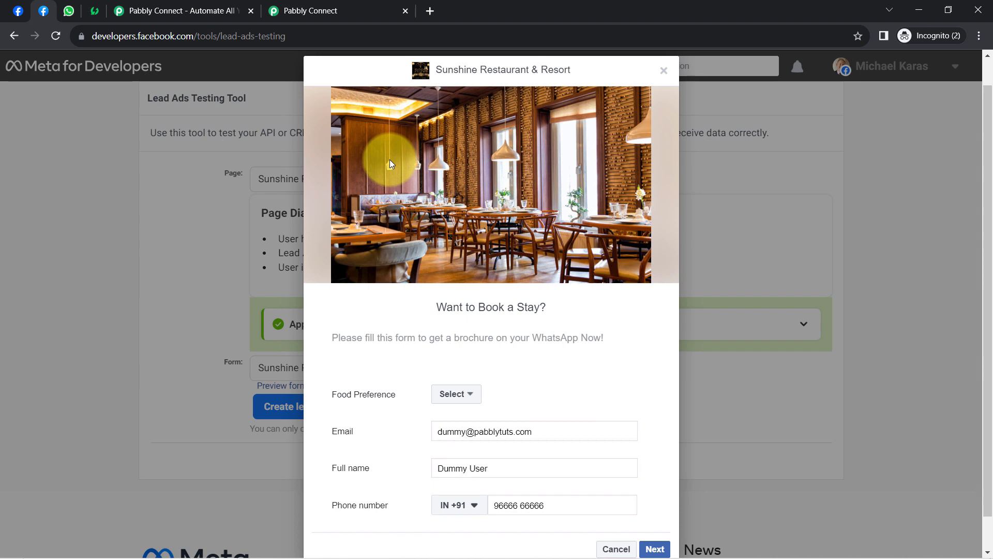
pyautogui.click(95, 11)
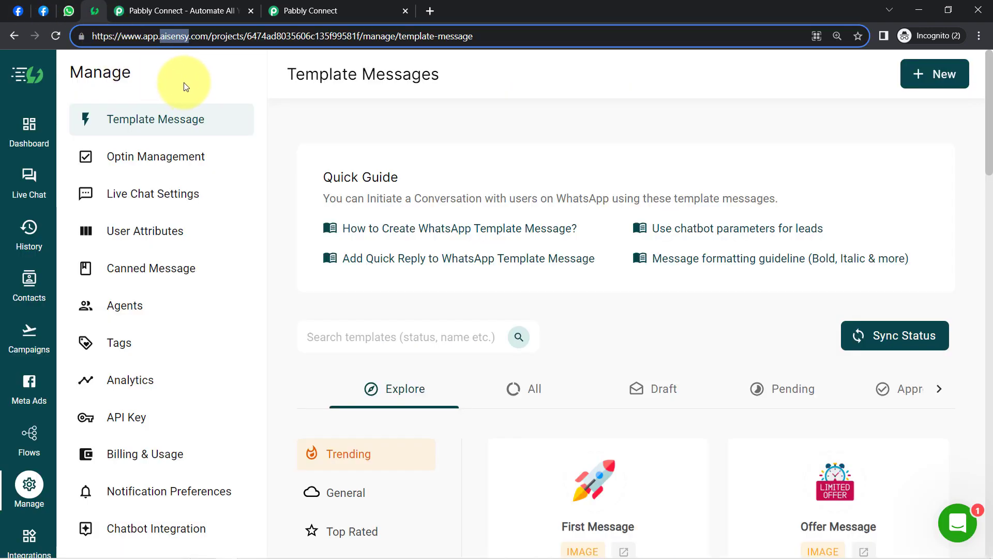
pyautogui.click(166, 10)
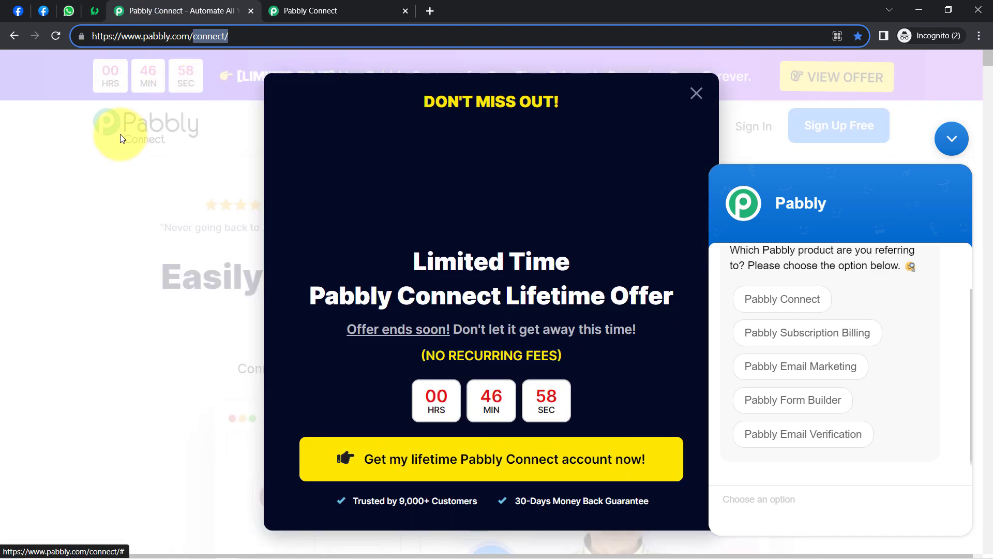
# Close the lifetime-offer popup and collapse the support chat on the Pabbly Connect site
pyautogui.click(696, 93)
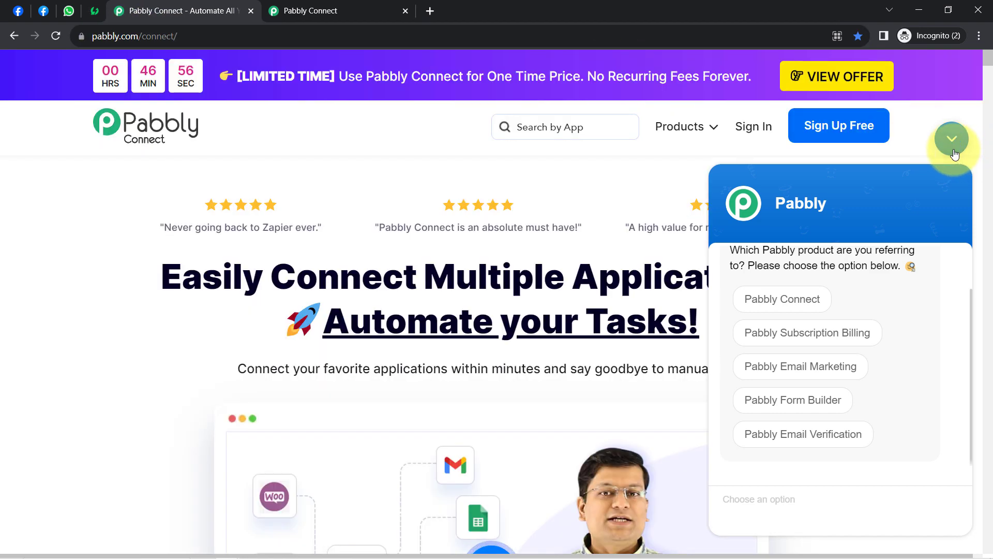
pyautogui.click(955, 153)
pyautogui.moveTo(129, 36); pyautogui.dragTo(170, 38)
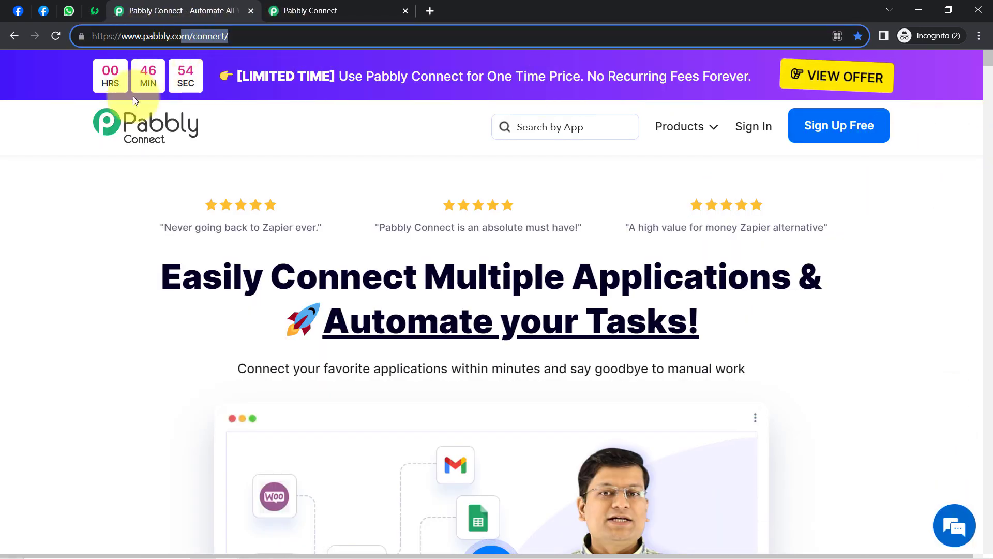
pyautogui.moveTo(203, 278); pyautogui.dragTo(439, 323)
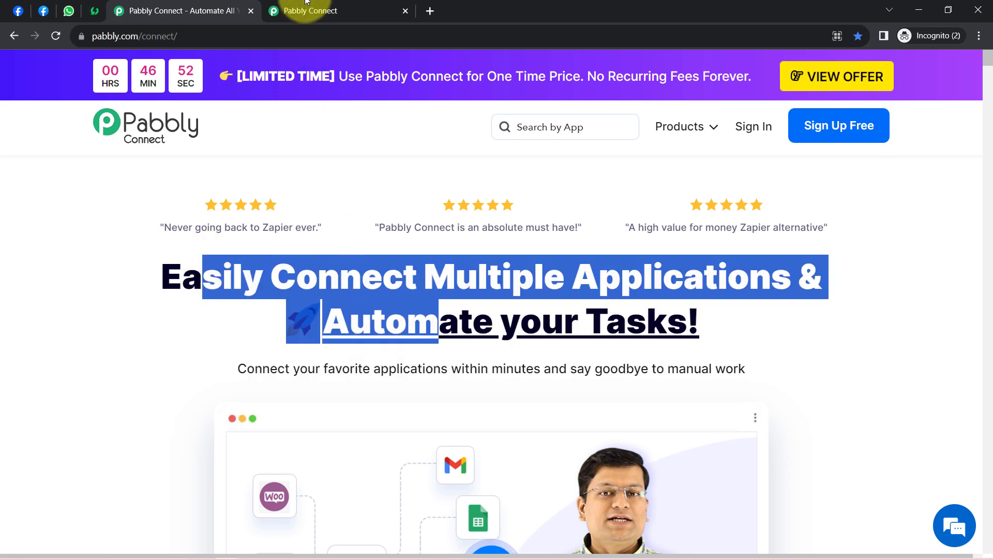
# Go to the Pabbly Connect dashboard, showing 129940 tasks left and an empty Home folder
pyautogui.click(307, 5)
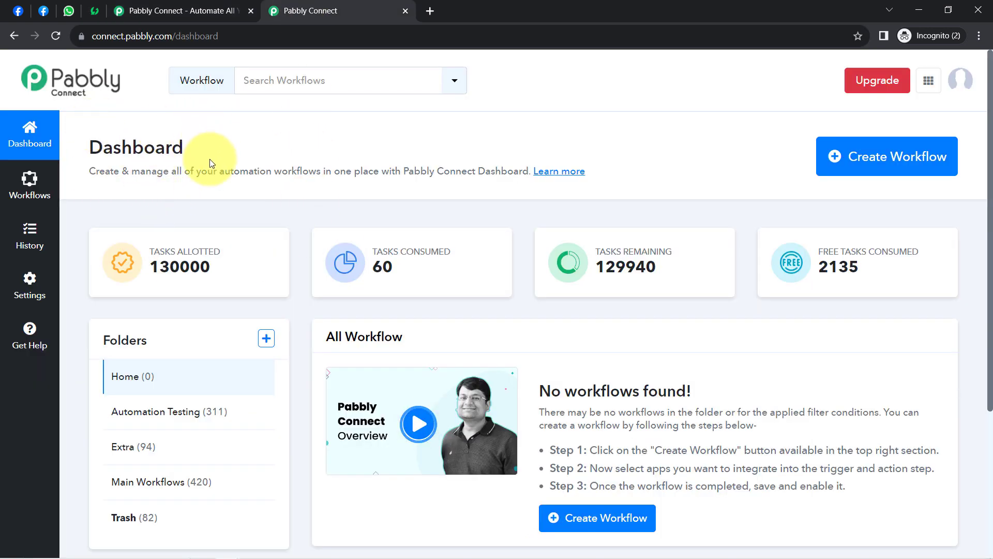
pyautogui.click(145, 11)
pyautogui.click(163, 279)
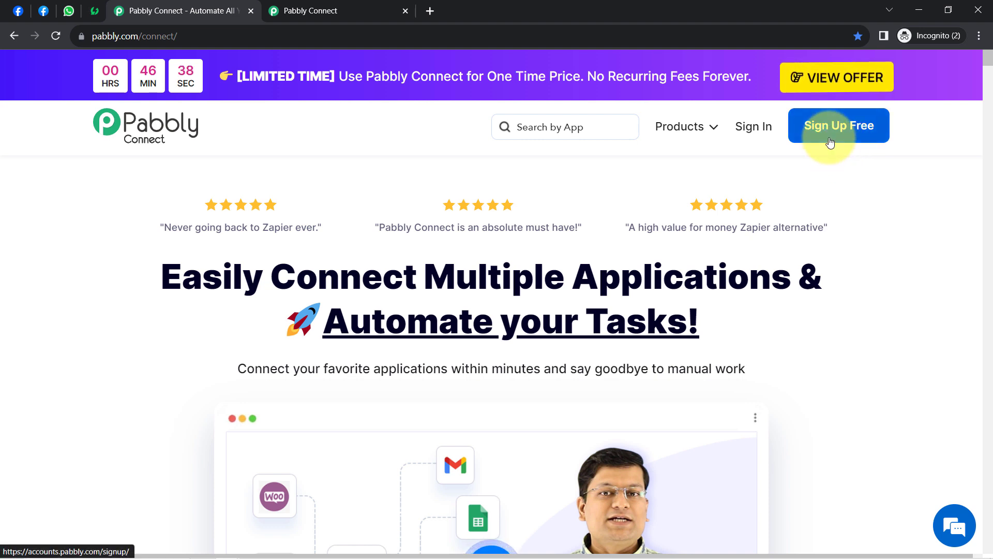
pyautogui.click(343, 10)
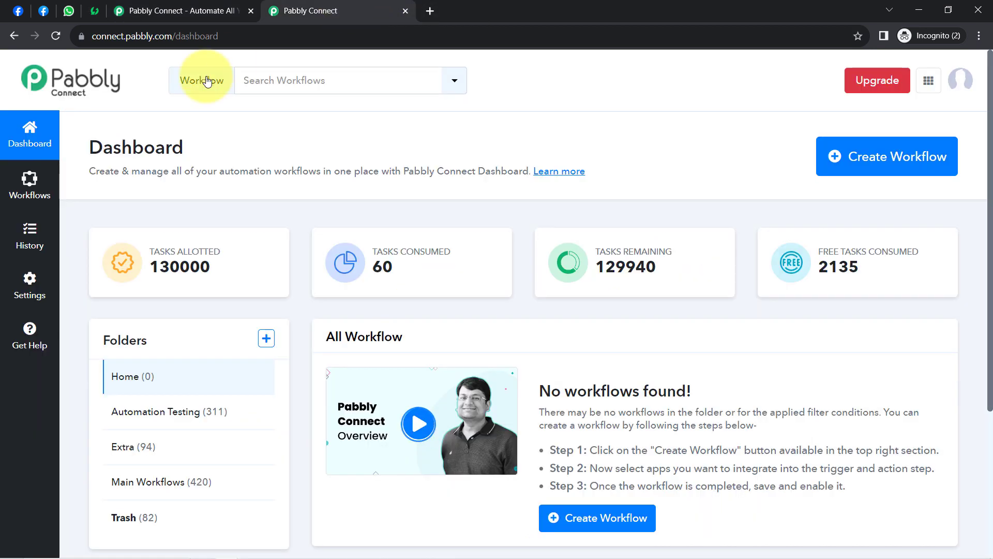
pyautogui.doubleClick(122, 149)
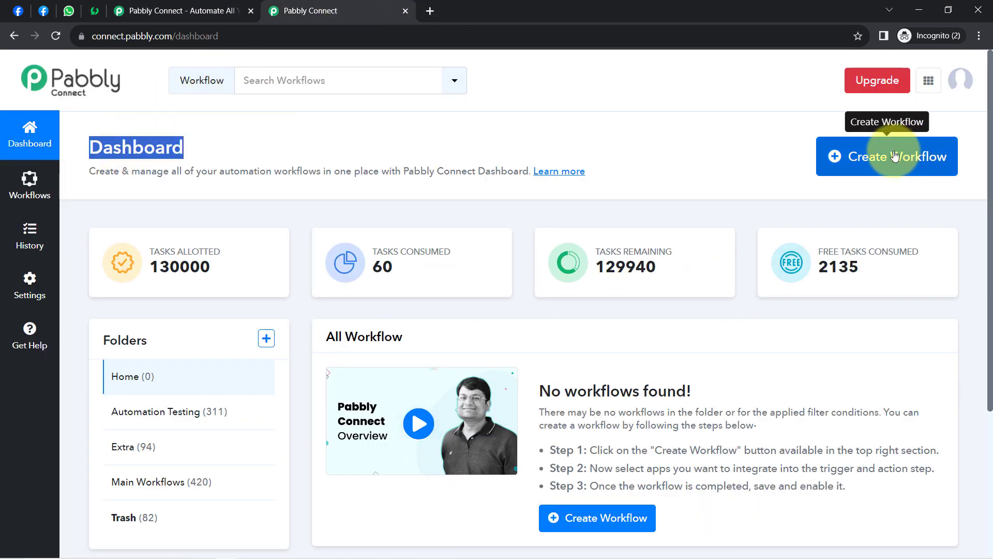
pyautogui.click(894, 156)
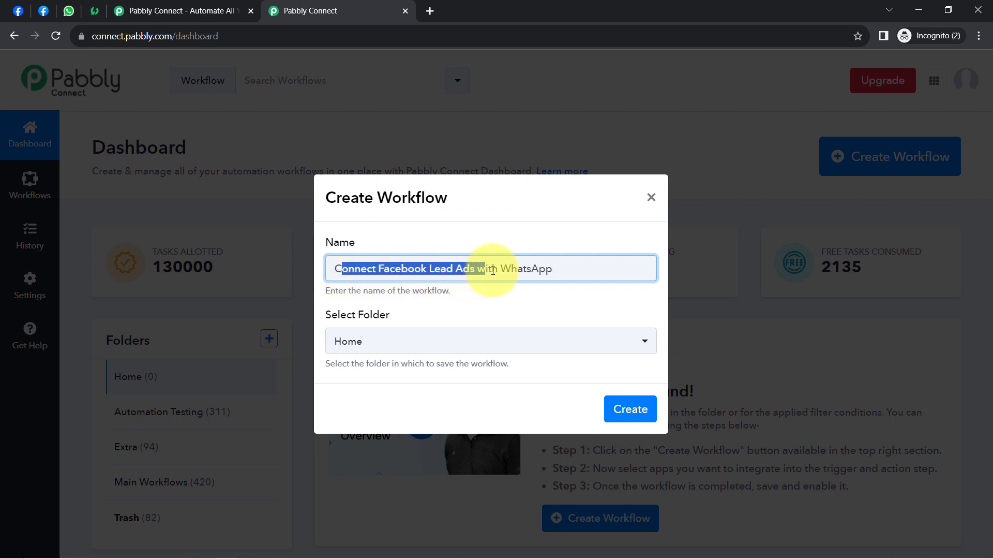
# Create the workflow 'Connect Facebook Lead Ads with WhatsApp' in the Main Workflows folder
pyautogui.click(382, 342)
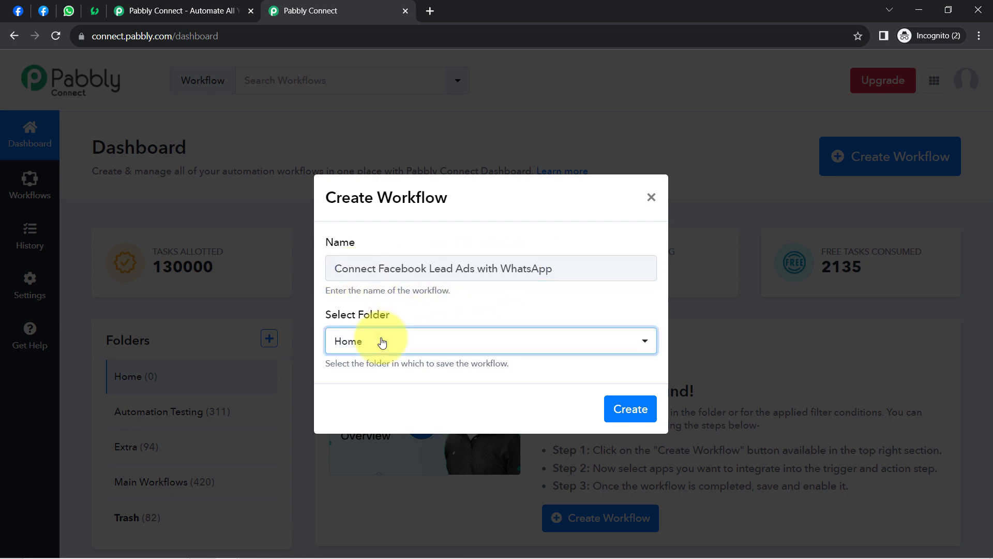
pyautogui.click(367, 485)
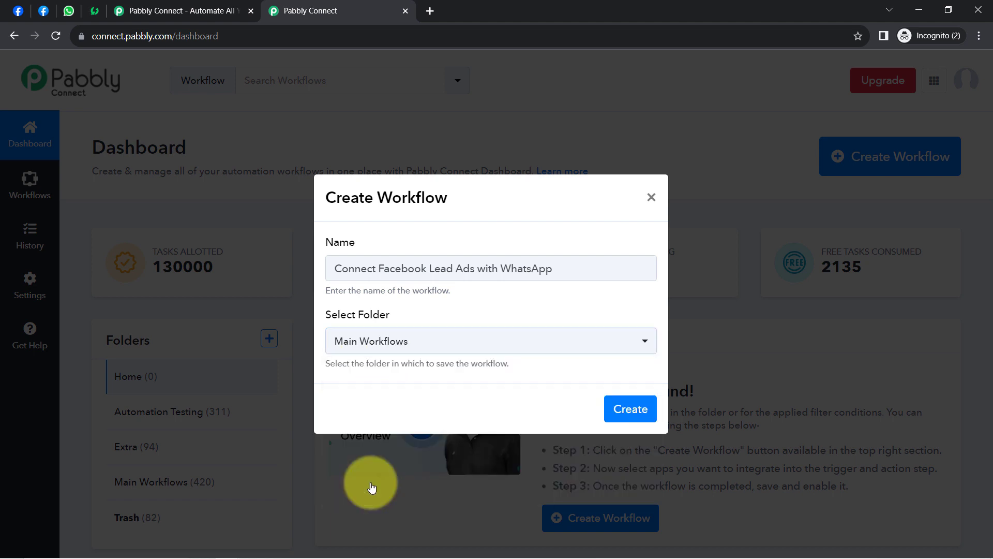
pyautogui.click(619, 410)
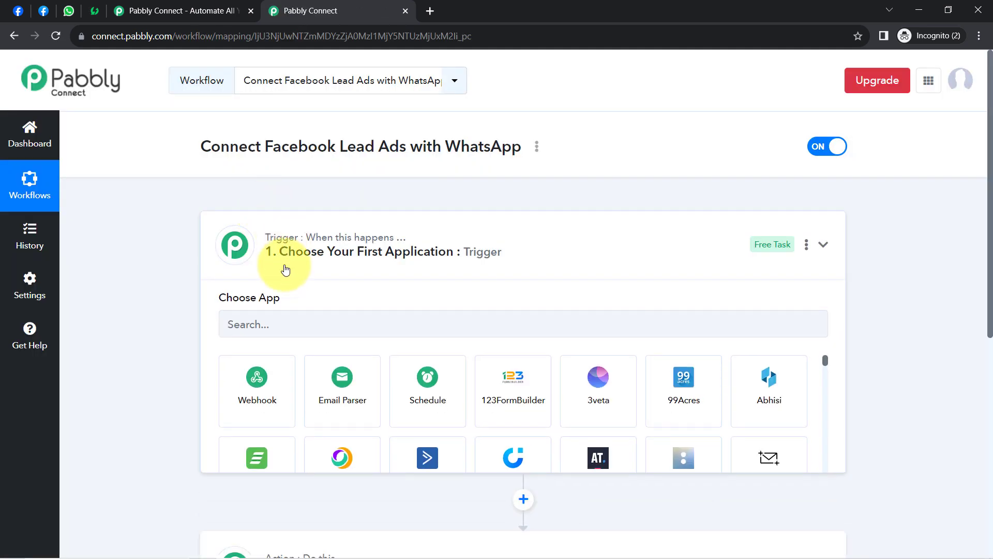
# Set Facebook Lead Ads as the trigger app by pasting 'Facebook Lead Ad' into the app search
pyautogui.click(285, 269)
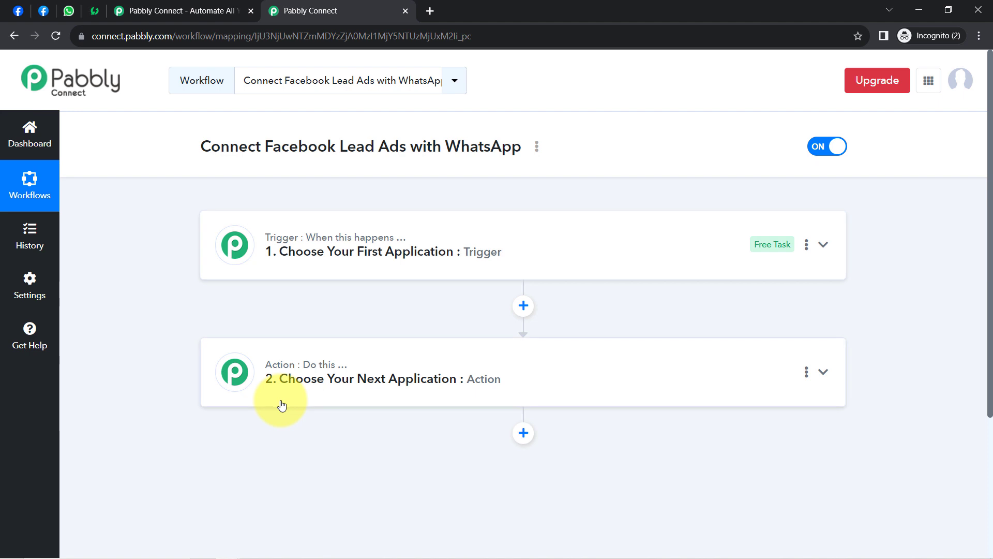
pyautogui.moveTo(322, 236)
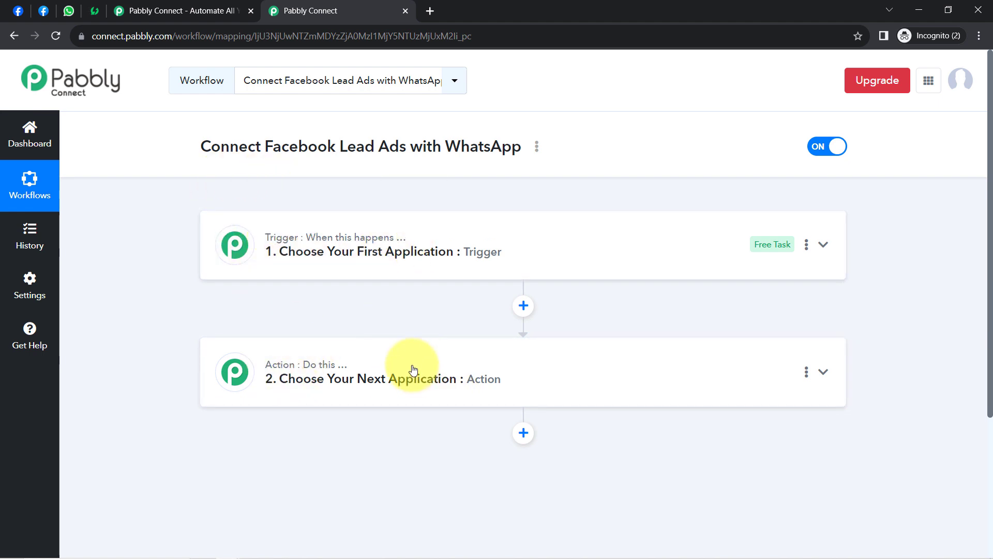
pyautogui.click(305, 258)
pyautogui.hotkey('ctrl', 'a')
pyautogui.click(368, 151)
pyautogui.moveTo(284, 147); pyautogui.dragTo(412, 148)
pyautogui.hotkey('ctrl', 'c')
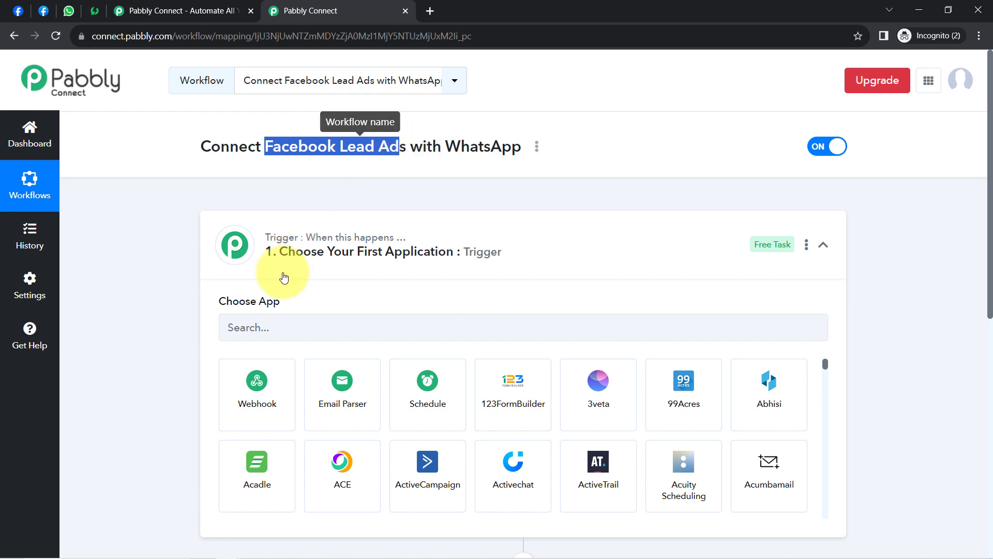
pyautogui.click(245, 329)
pyautogui.hotkey('ctrl', 'v')
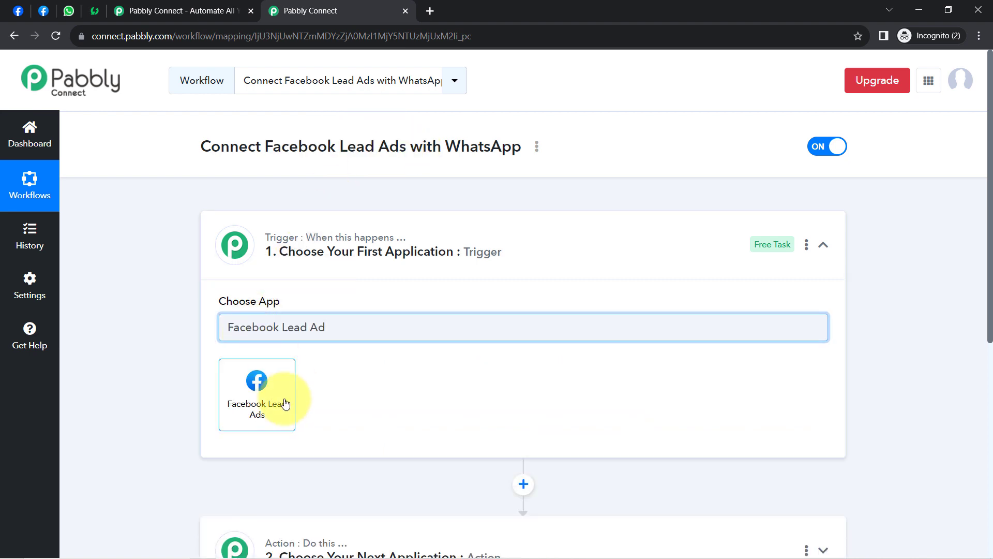
pyautogui.click(286, 404)
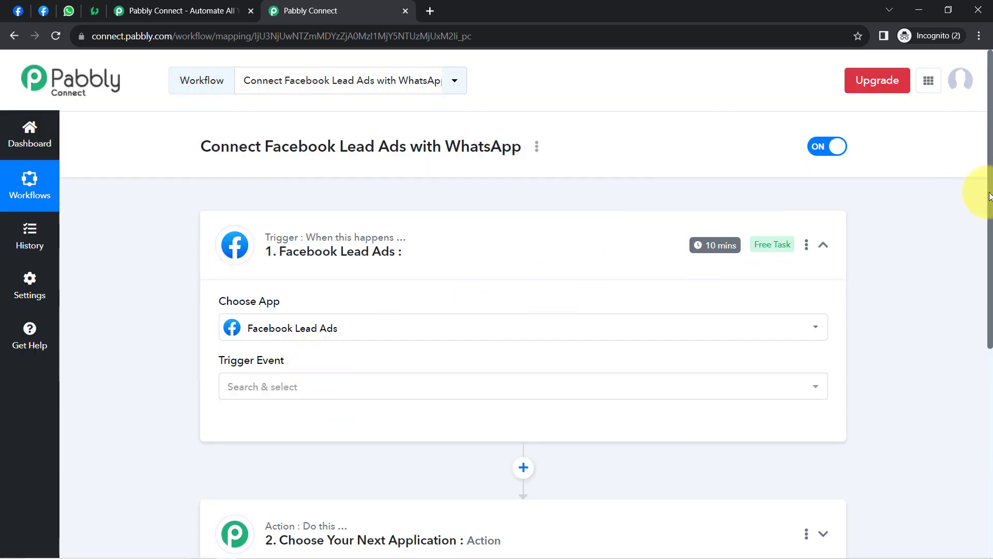
pyautogui.moveTo(990, 205); pyautogui.dragTo(916, 334)
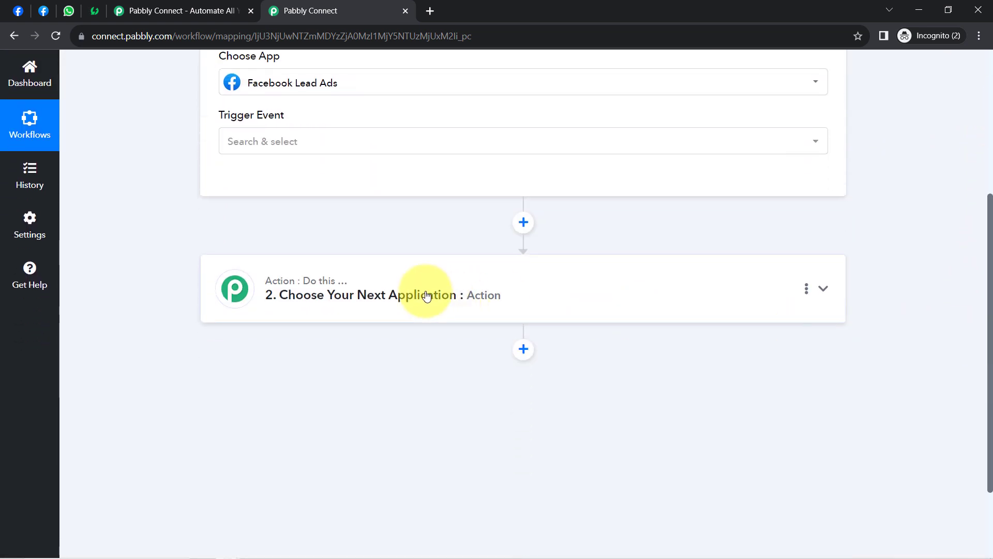
# Search 'aise' and choose WhatsApp by AiSensy as the action app
pyautogui.click(427, 296)
pyautogui.click(281, 371)
pyautogui.write('ai')
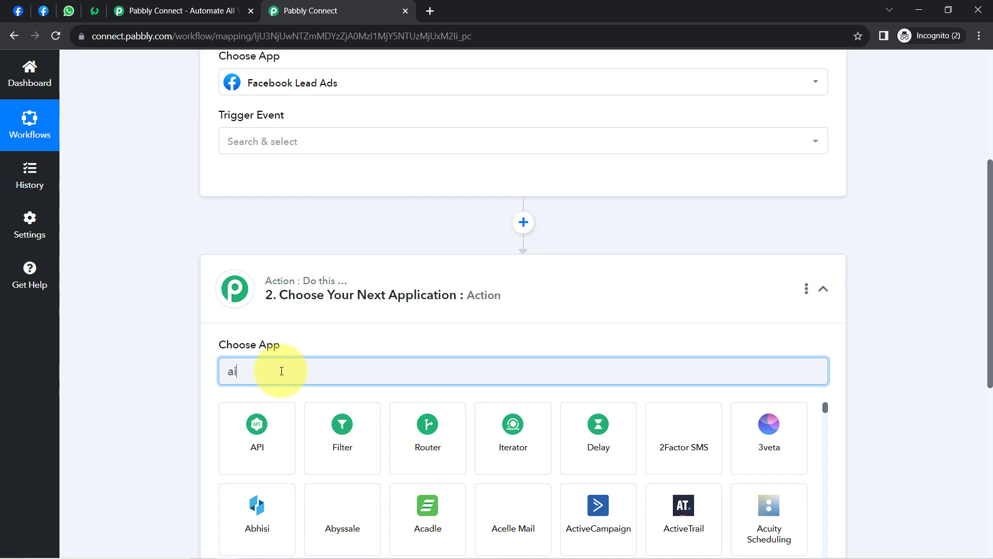
pyautogui.write('se')
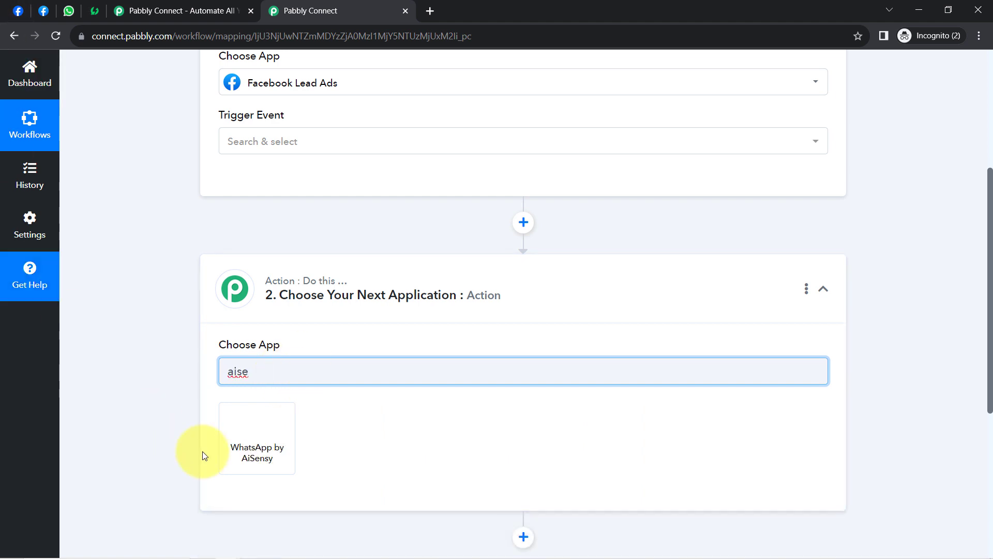
pyautogui.click(262, 449)
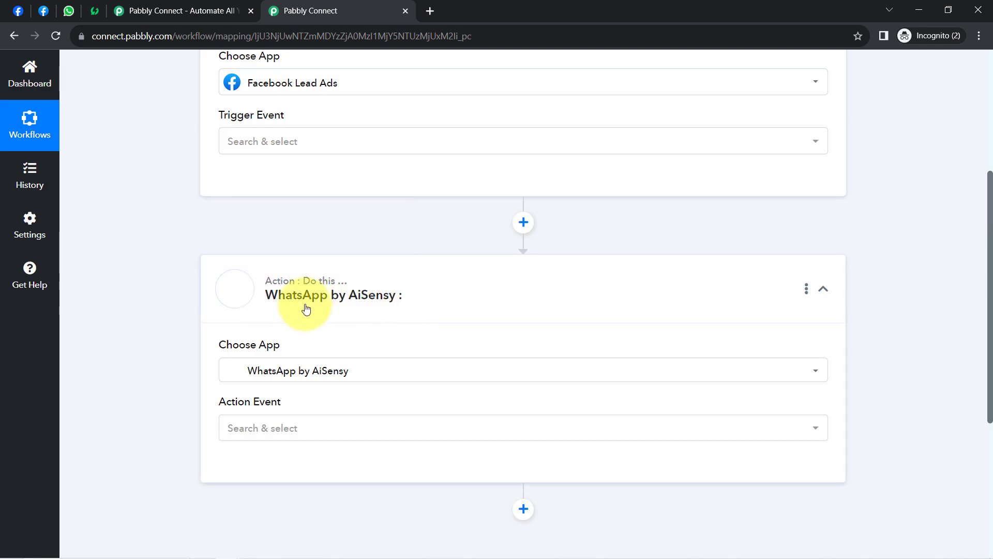
pyautogui.moveTo(991, 351); pyautogui.dragTo(761, 215)
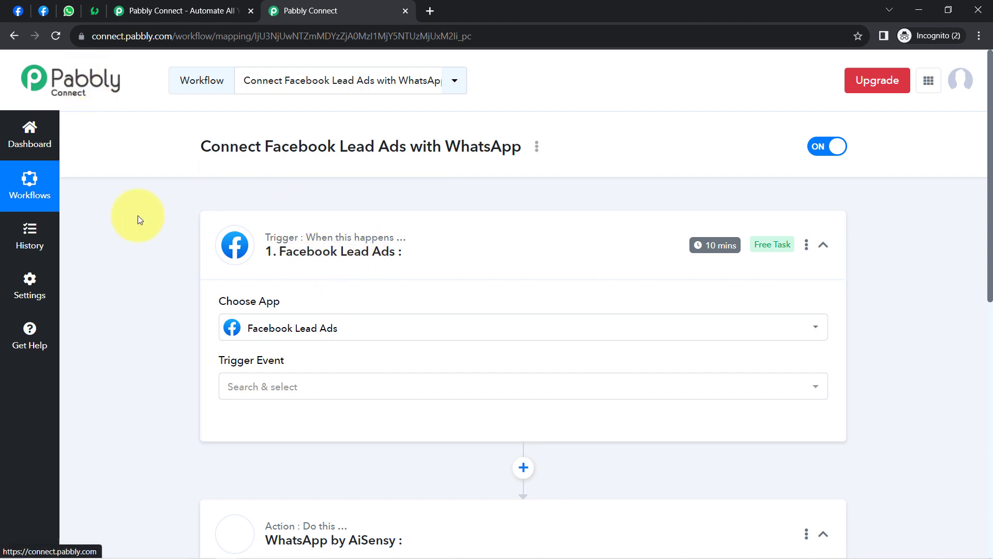
# Set the trigger event to New Lead (Instant) and the action event to Send Template Message
pyautogui.click(248, 387)
pyautogui.click(272, 454)
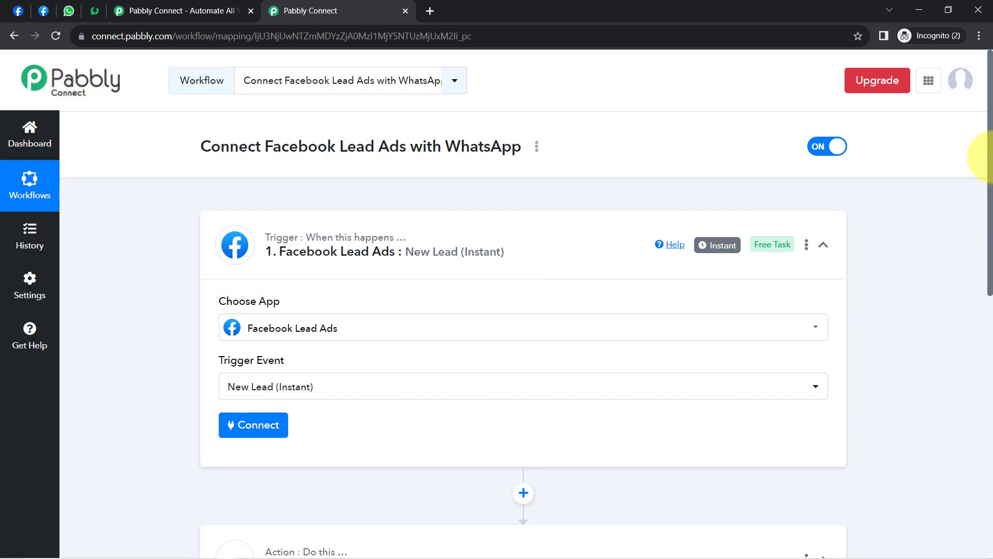
pyautogui.moveTo(988, 156); pyautogui.dragTo(976, 321)
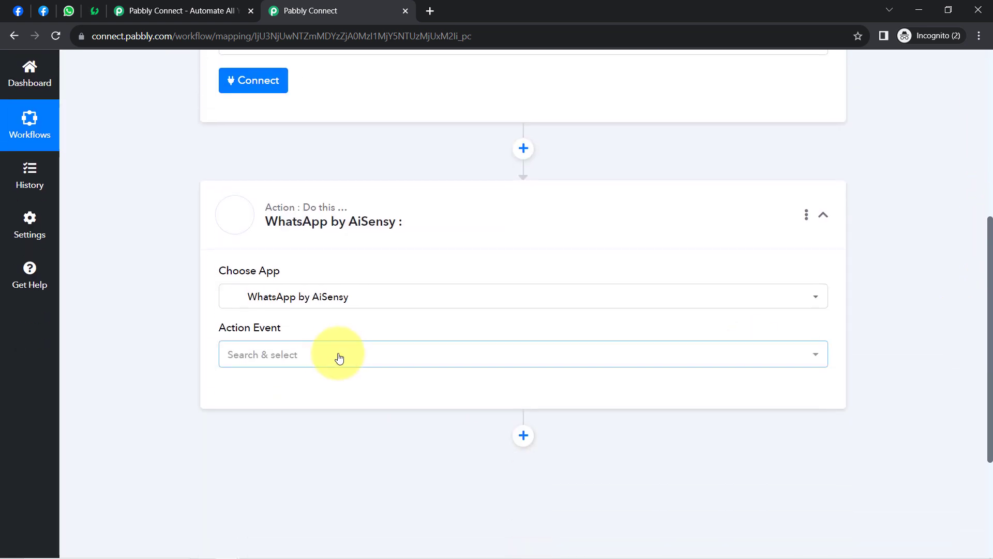
pyautogui.click(320, 356)
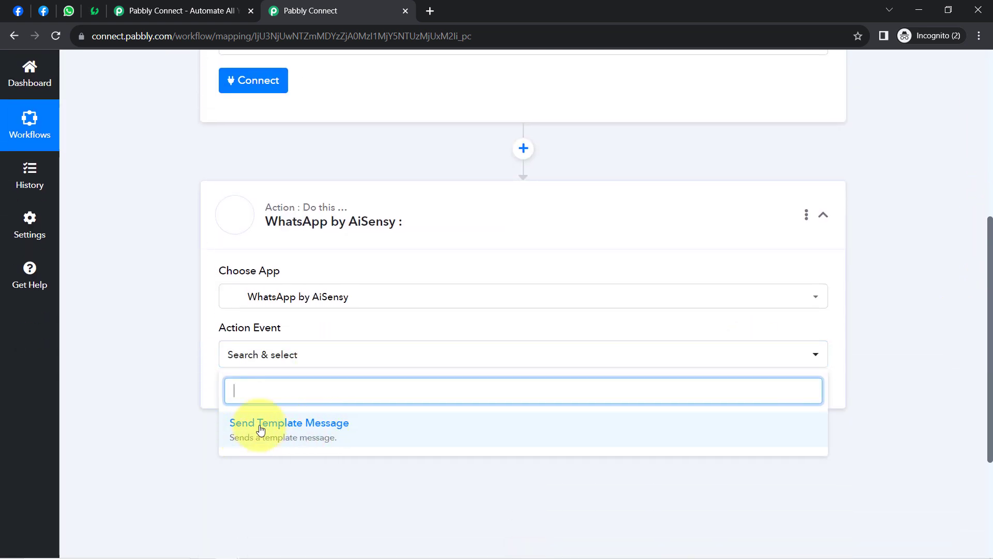
pyautogui.click(278, 425)
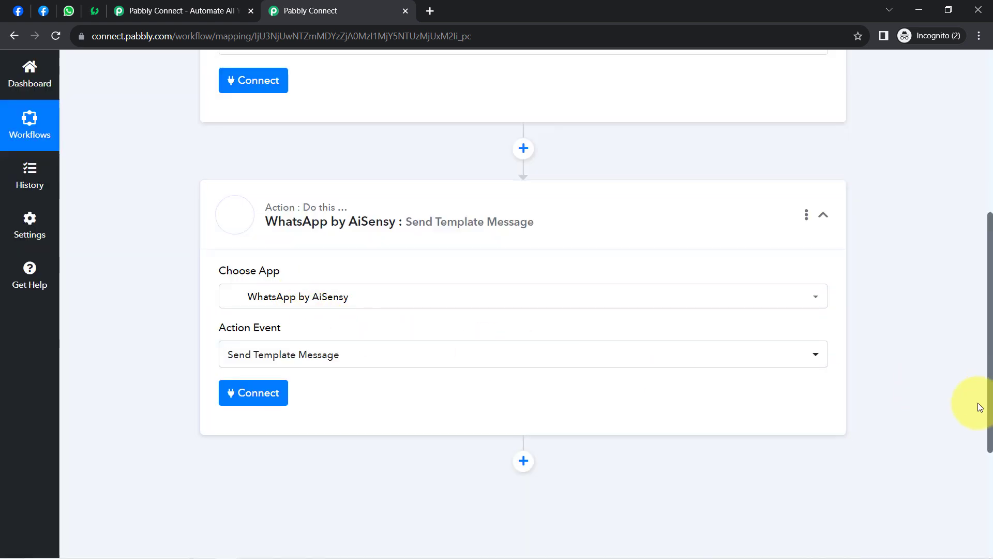
pyautogui.moveTo(989, 398); pyautogui.dragTo(989, 194)
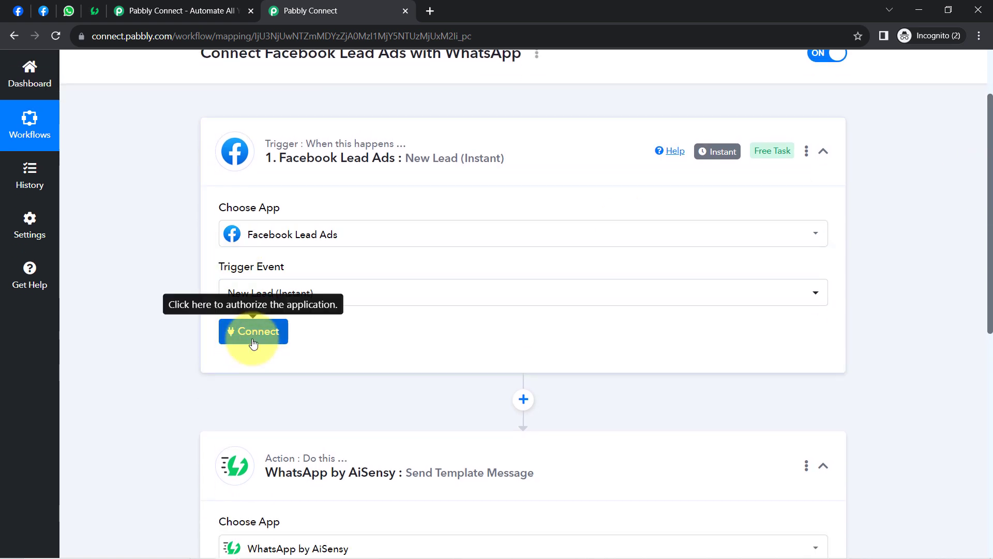
# Add a new Facebook Lead Ads connection and authorize the account in the popup
pyautogui.click(252, 339)
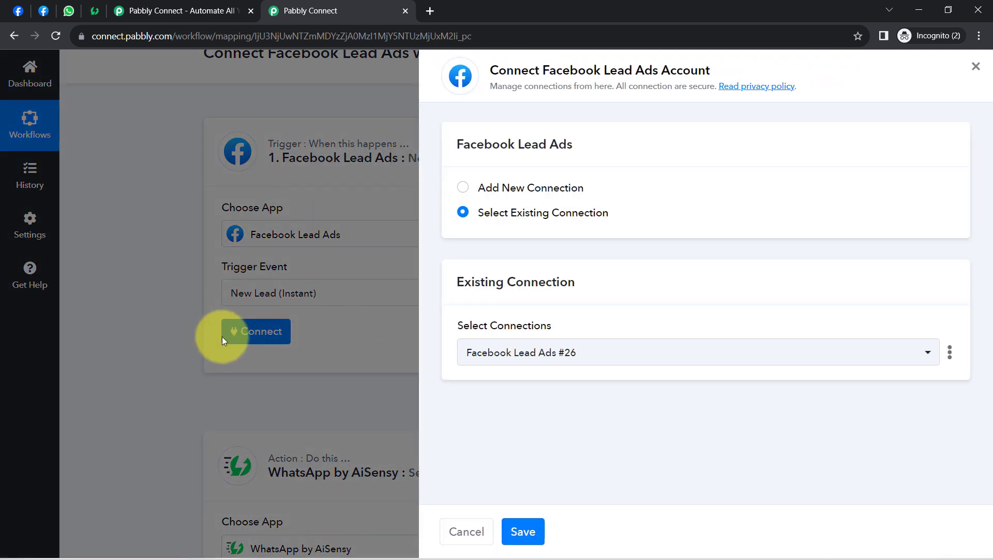
pyautogui.click(542, 189)
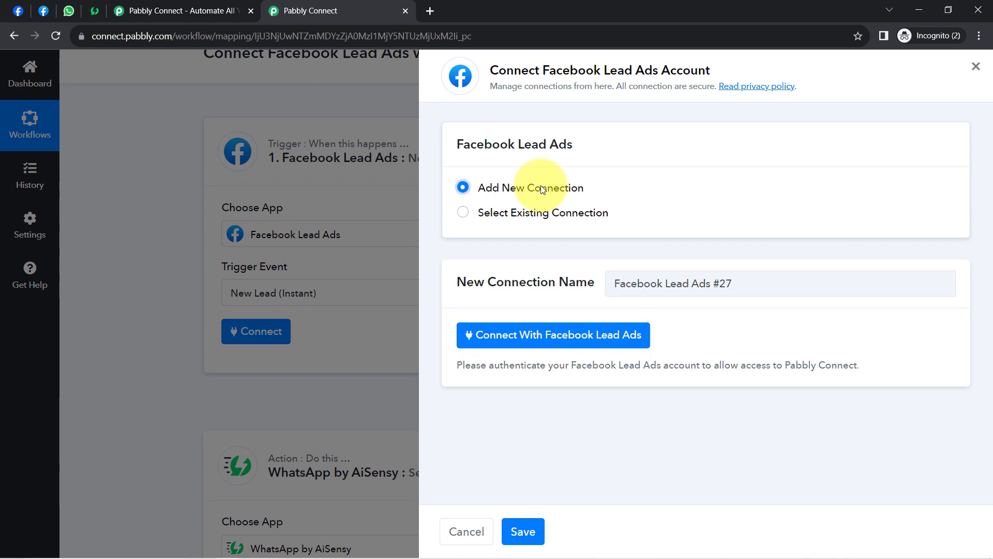
pyautogui.click(499, 336)
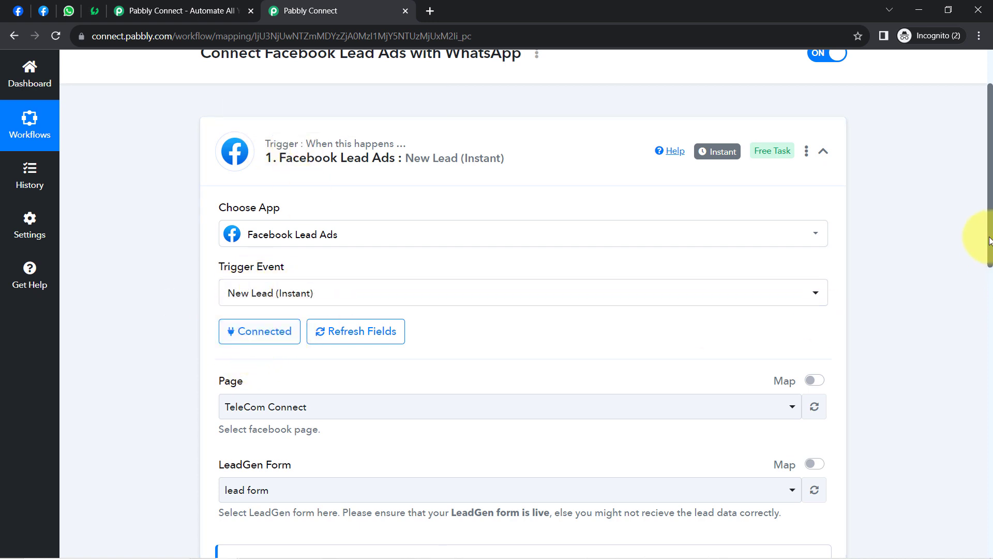
pyautogui.moveTo(989, 248); pyautogui.dragTo(989, 285)
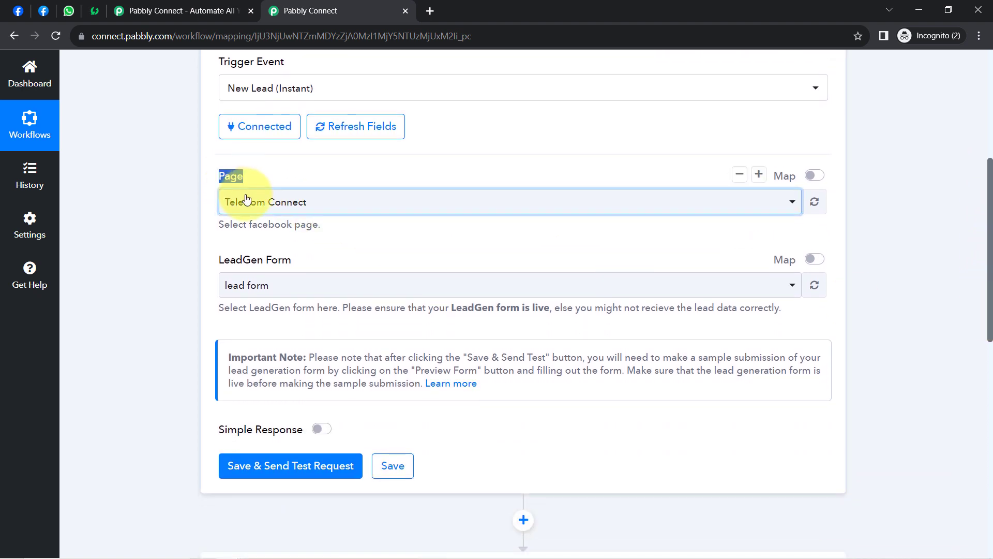
# Set the trigger's Page to Sunshine Restaurant & Resort, pasting the name copied from Facebook
pyautogui.click(247, 200)
pyautogui.click(193, 212)
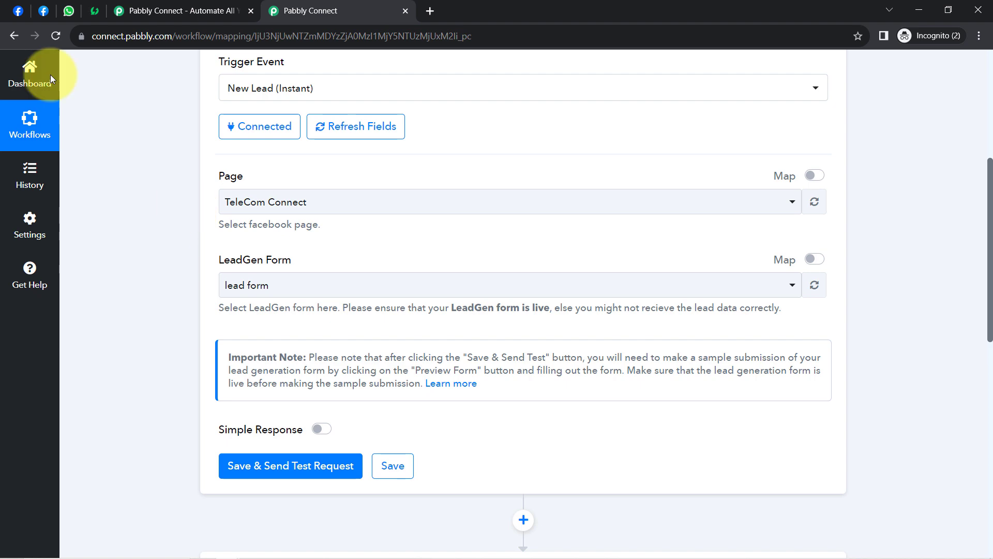
pyautogui.click(9, 9)
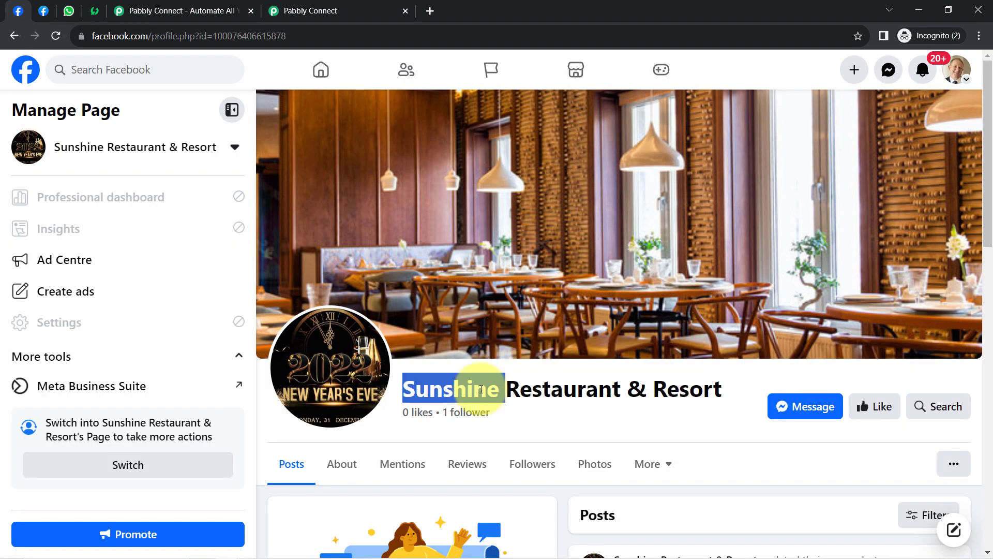
pyautogui.tripleClick(481, 389)
pyautogui.hotkey('ctrl', 'c')
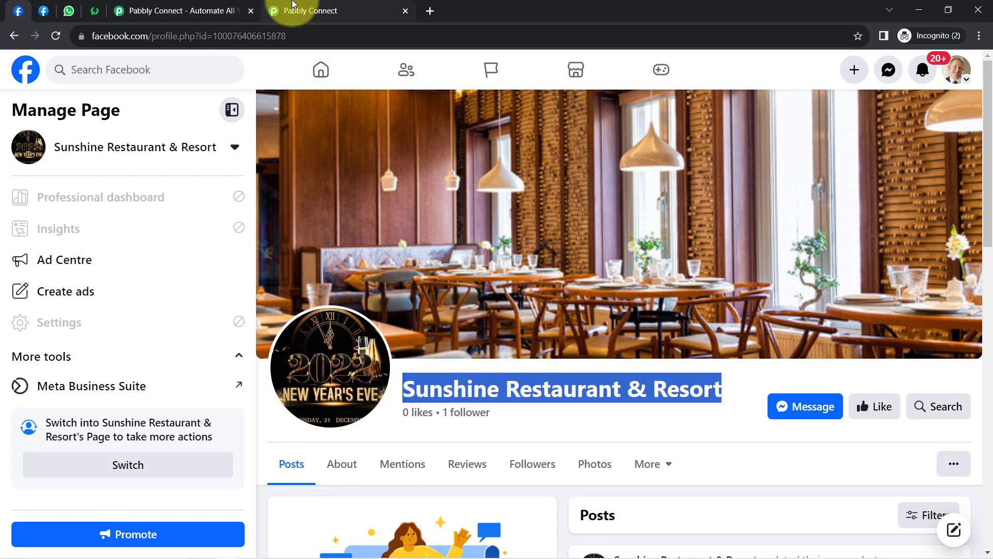
pyautogui.click(290, 10)
pyautogui.click(260, 196)
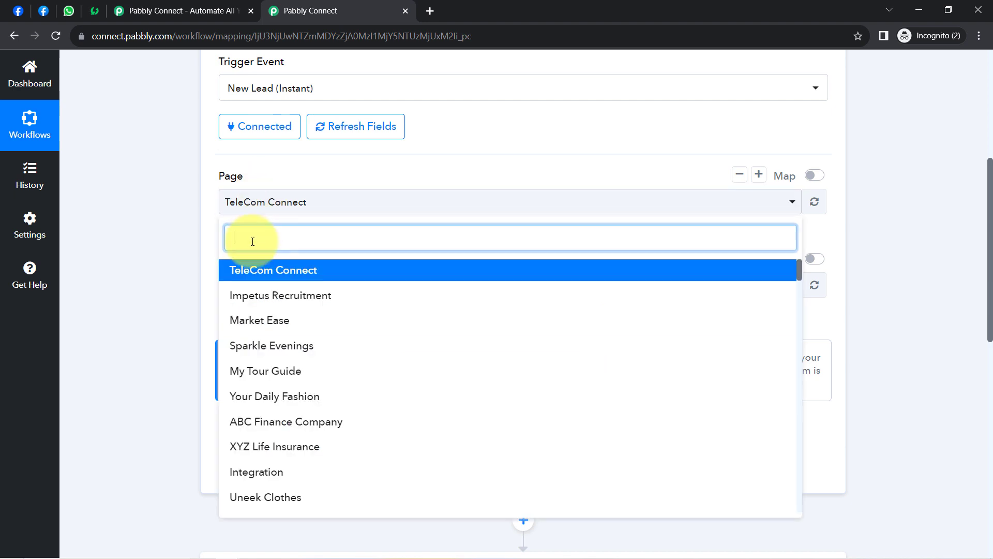
pyautogui.hotkey('ctrl', 'v')
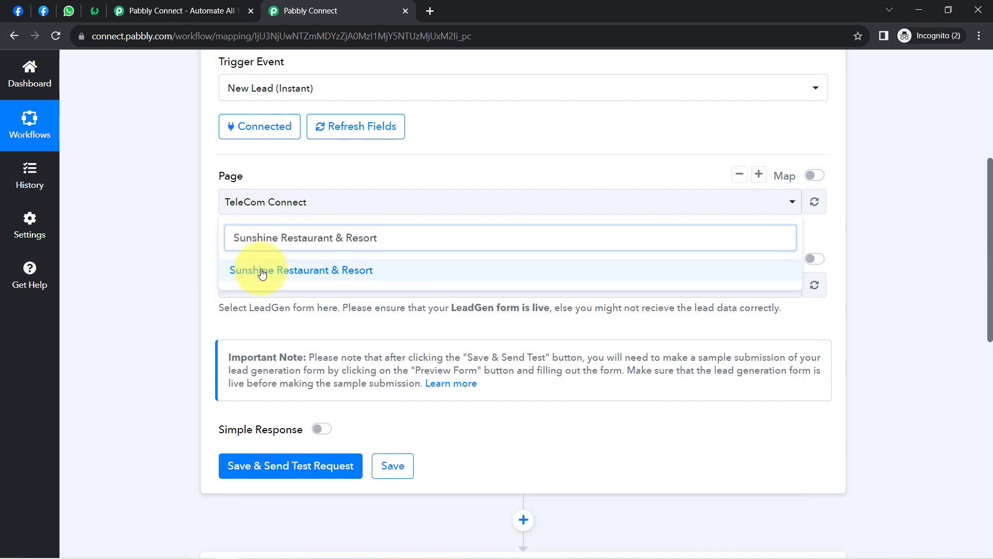
pyautogui.click(262, 271)
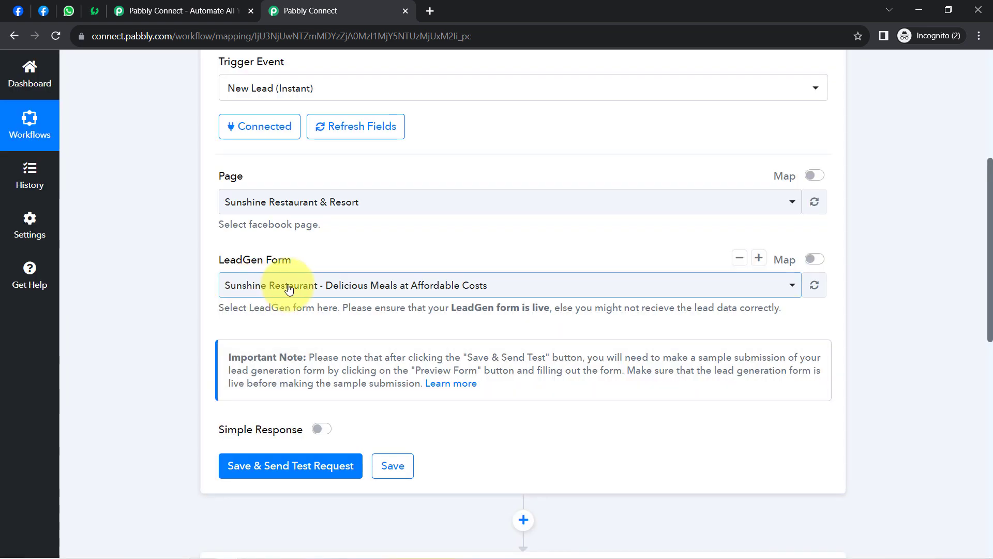
# Keep Delicious Meals at Affordable Costs as the LeadGen Form
pyautogui.click(282, 288)
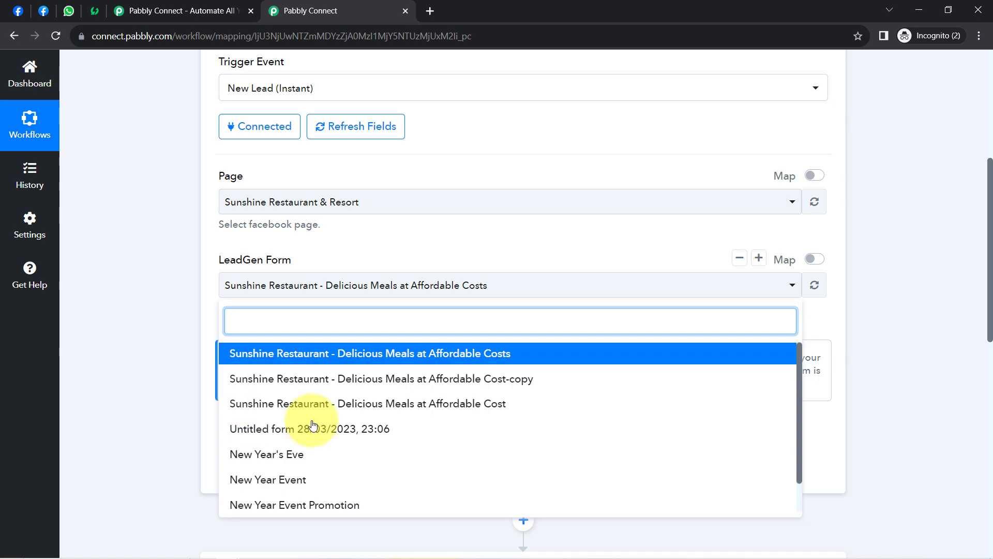
pyautogui.click(181, 342)
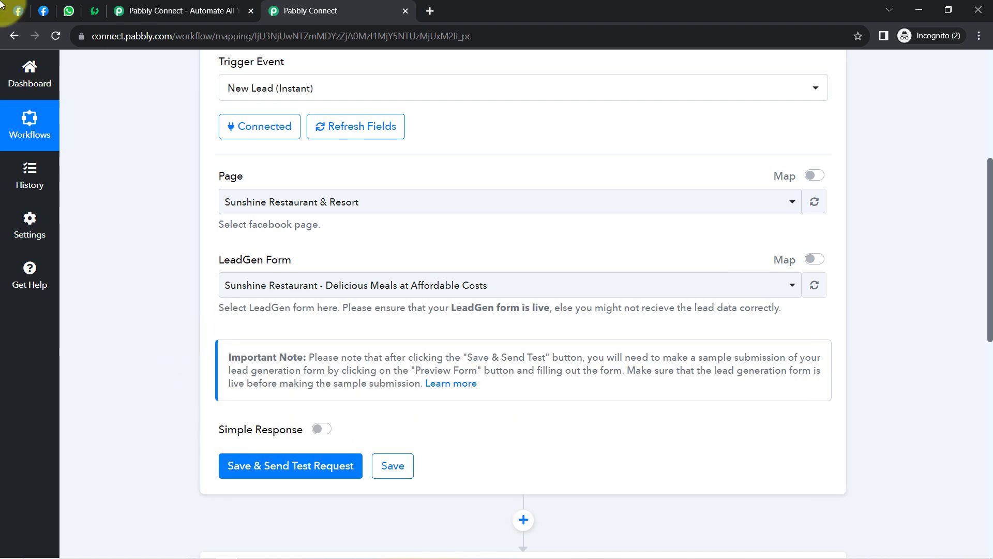
pyautogui.click(44, 10)
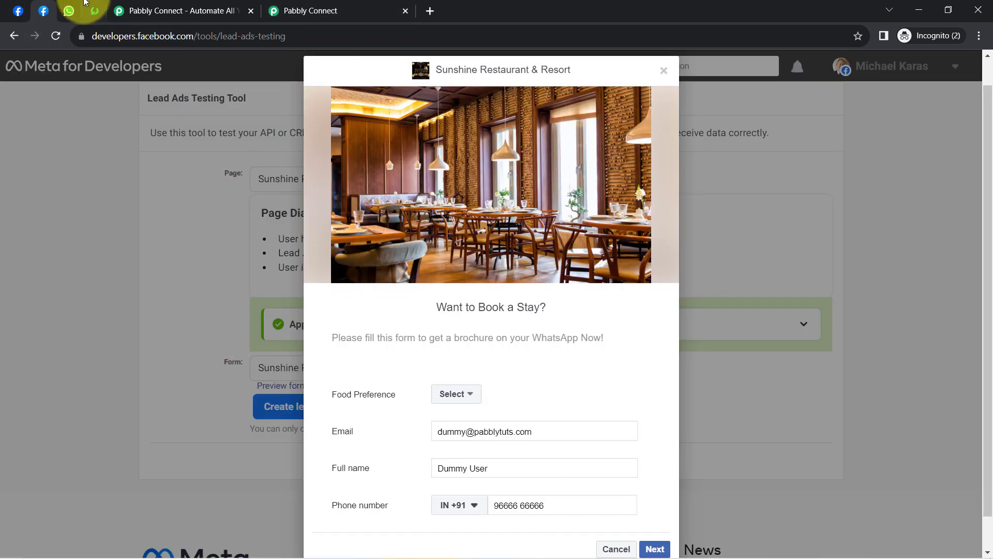
# Open Meta Business Suite from the Facebook page and reach the Lead ads forms list via All tools
pyautogui.click(24, 10)
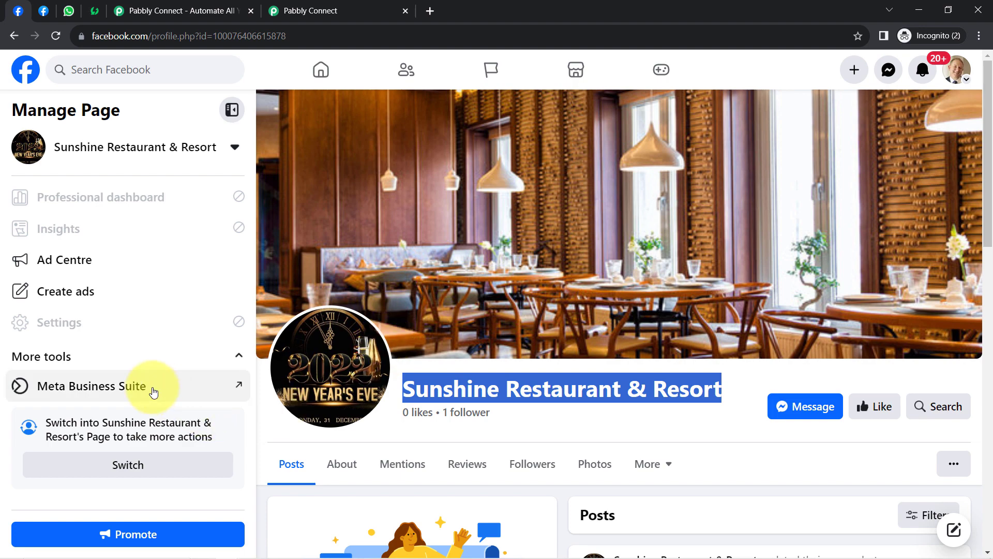
pyautogui.click(154, 392)
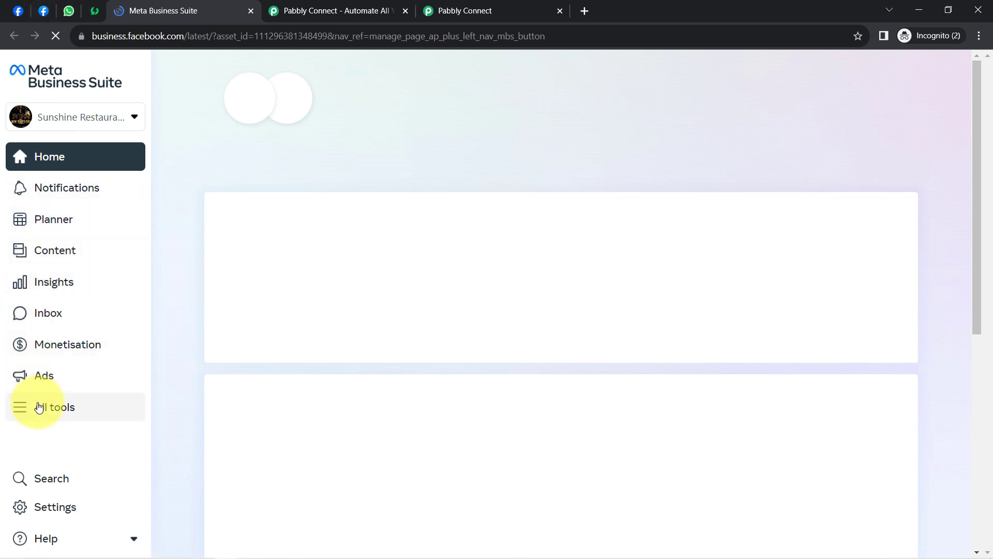
pyautogui.click(38, 407)
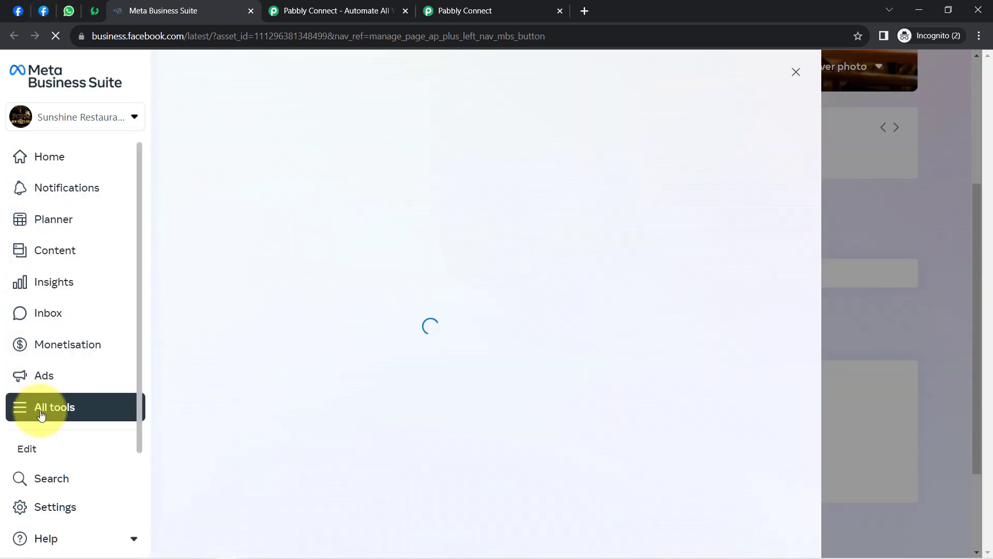
pyautogui.scroll(-7, 634, 404)
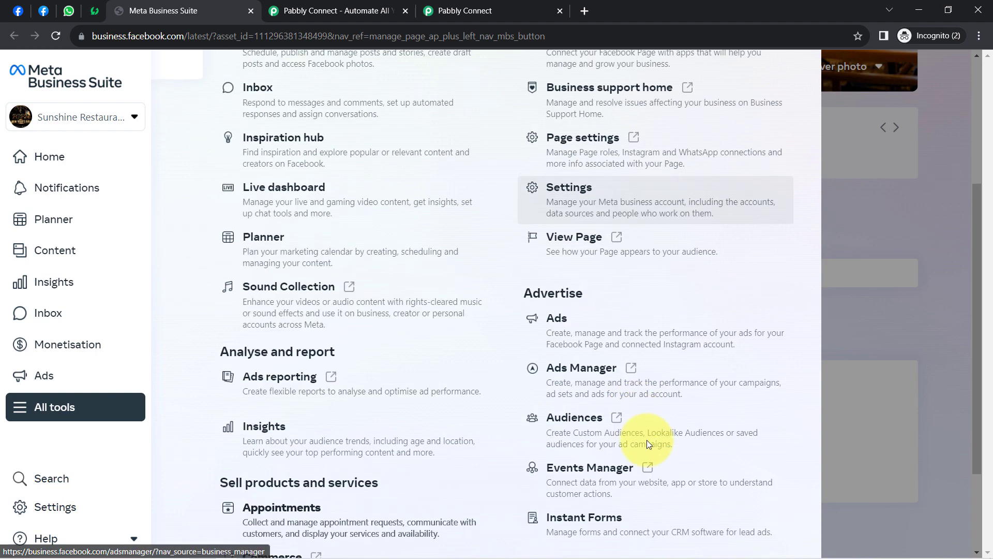
pyautogui.scroll(4, 583, 322)
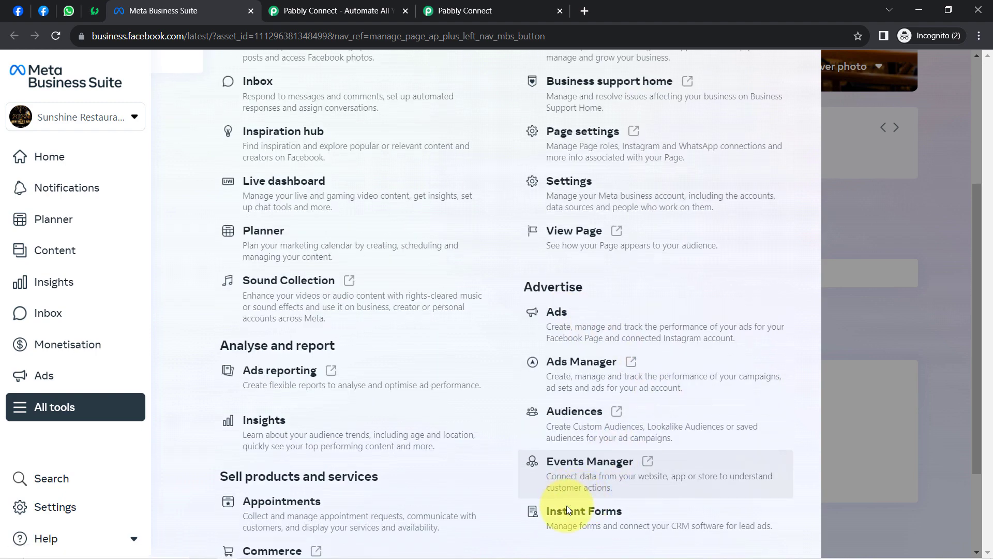
pyautogui.scroll(-1, 567, 512)
pyautogui.click(557, 469)
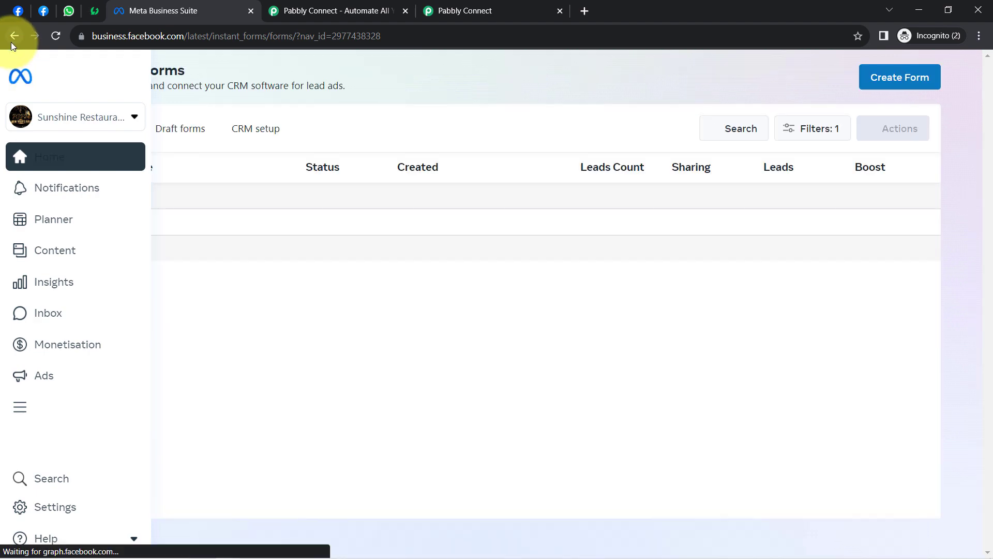
# Reopen the Lead ads forms list to confirm the form is Active, then return to Pabbly Connect
pyautogui.click(12, 38)
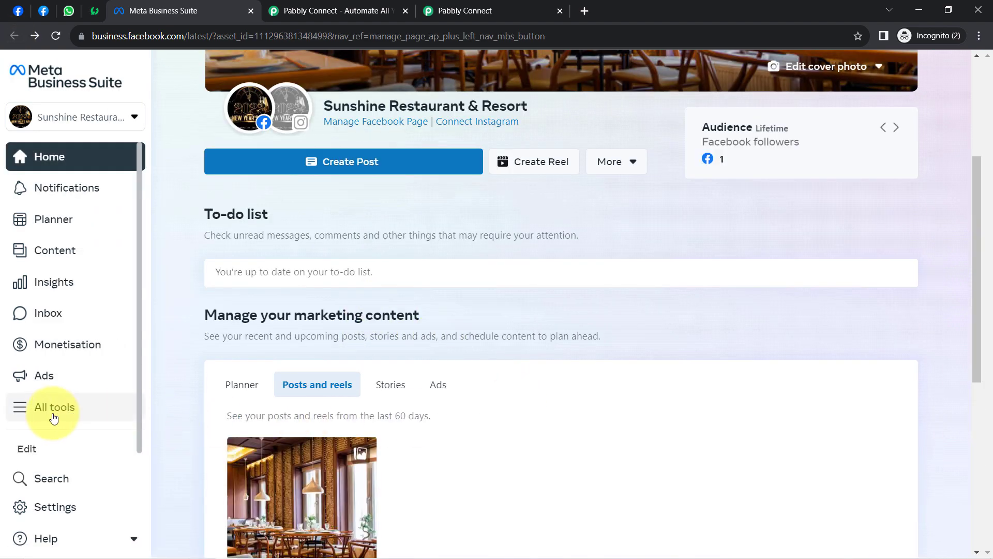
pyautogui.click(48, 406)
pyautogui.scroll(-7, 620, 443)
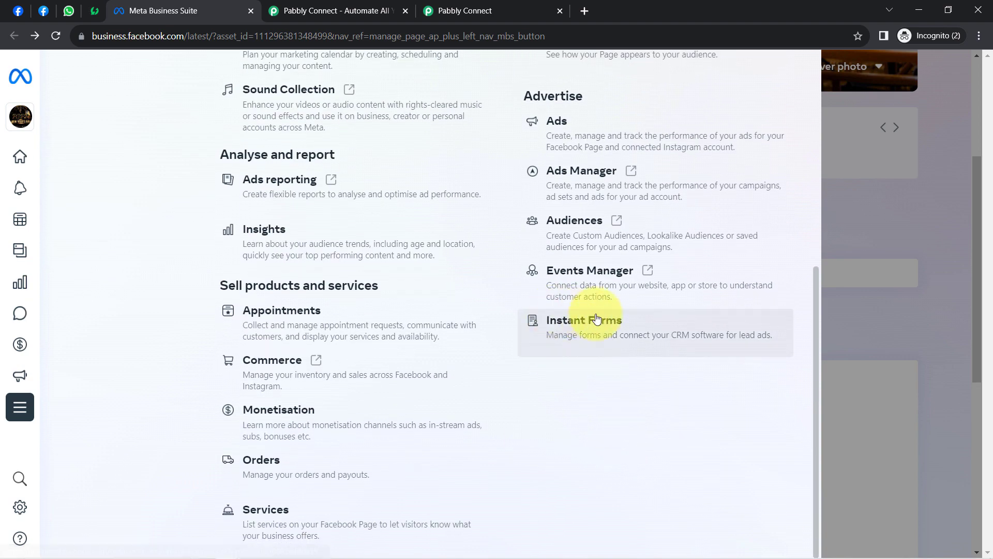
pyautogui.click(591, 331)
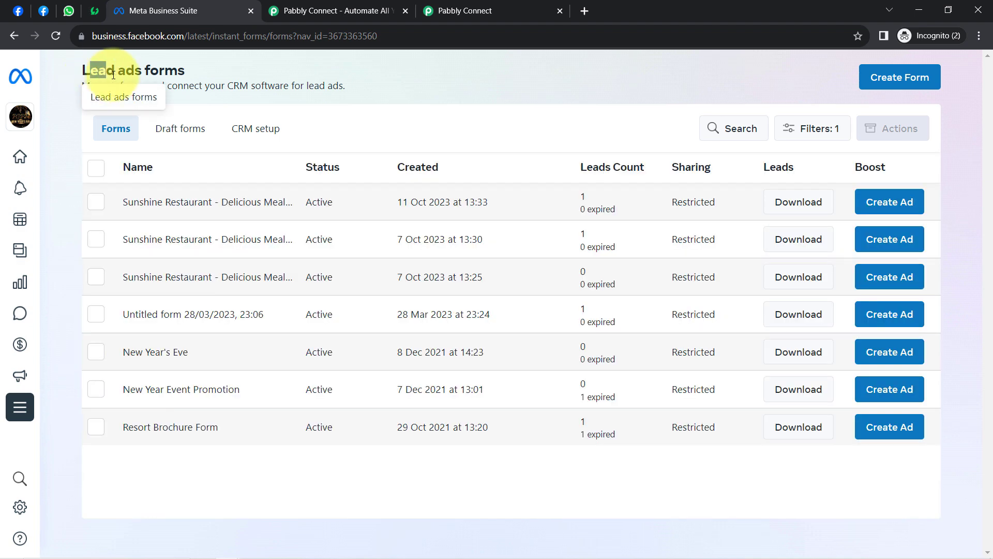
pyautogui.moveTo(113, 76); pyautogui.dragTo(160, 76)
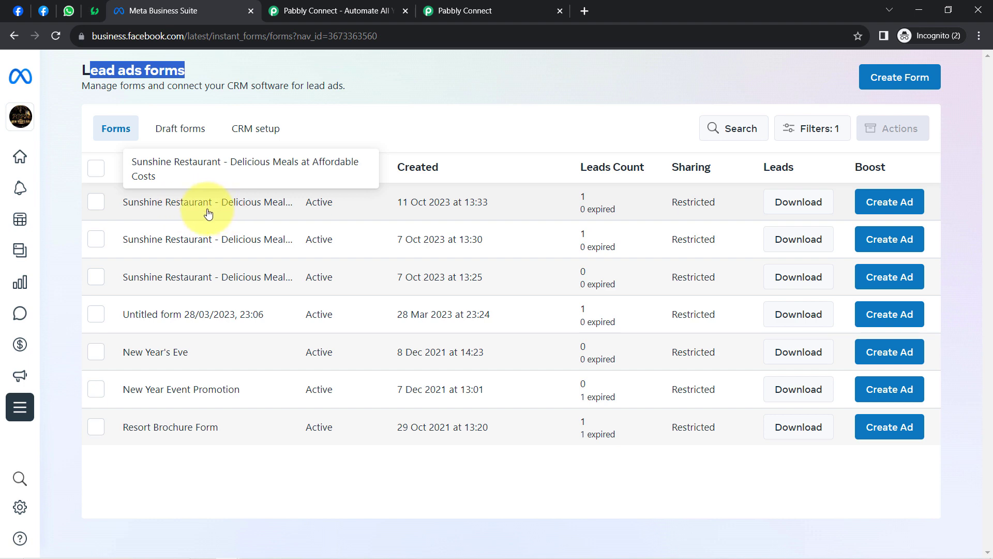
pyautogui.click(454, 9)
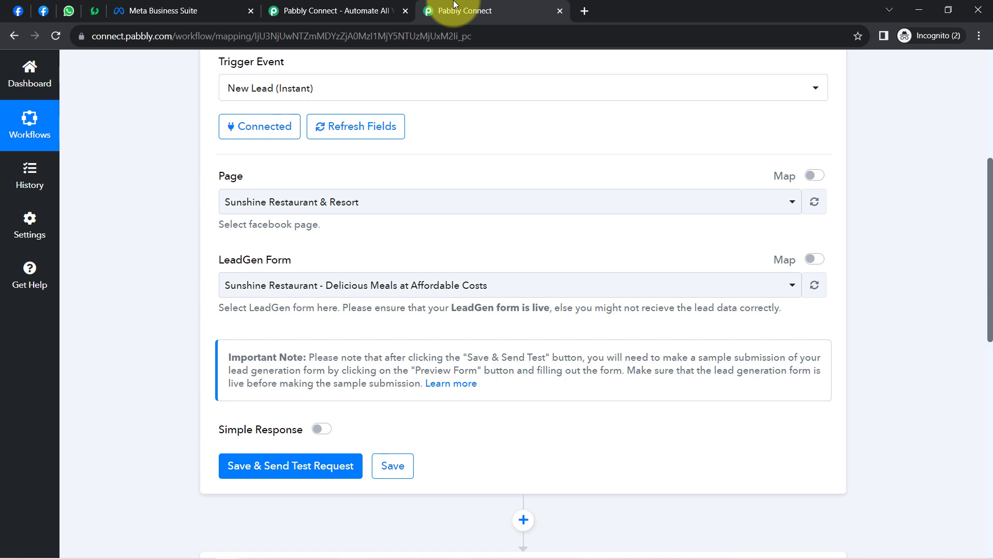
# Keep the Sunshine Restaurant LeadGen form, save the trigger and confirm resending the test request
pyautogui.click(264, 285)
pyautogui.click(264, 356)
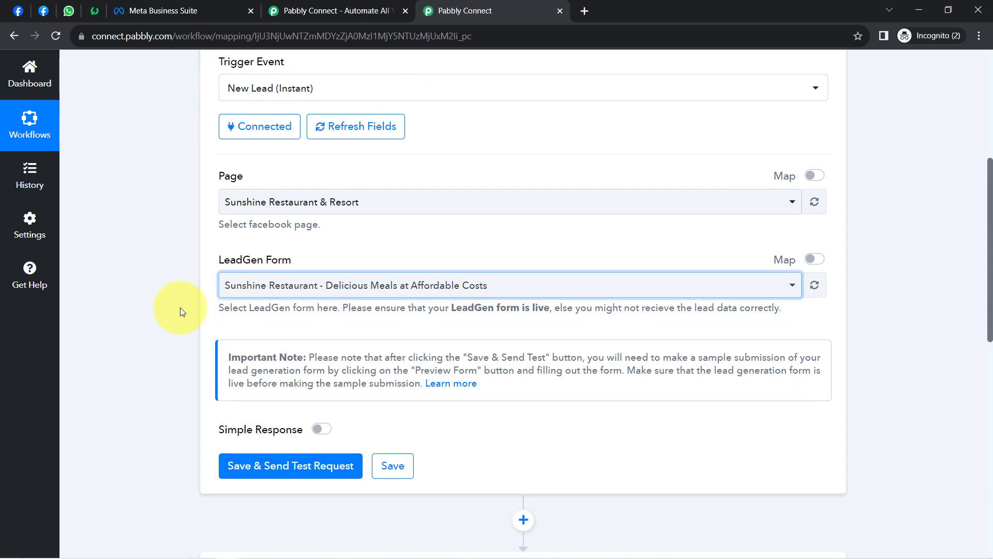
pyautogui.click(247, 463)
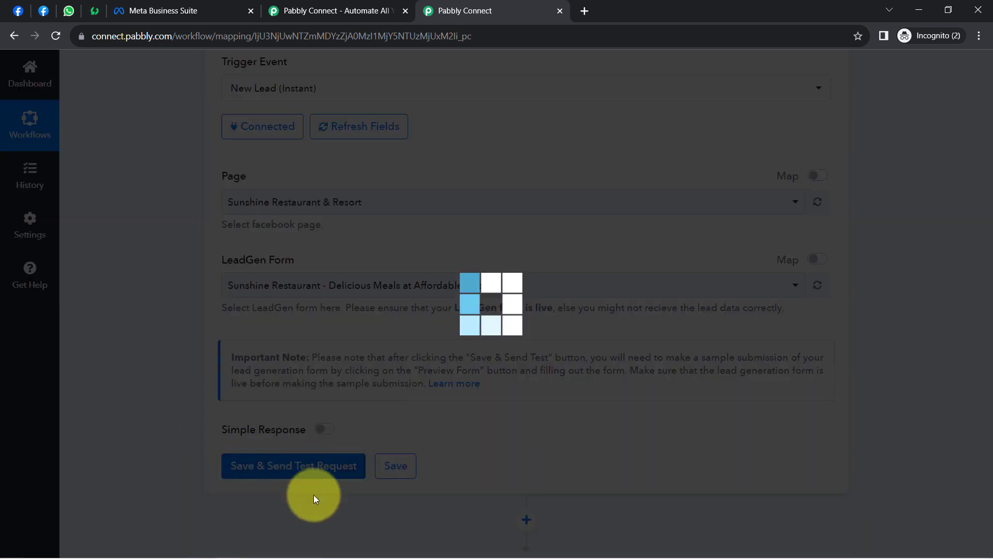
pyautogui.click(456, 420)
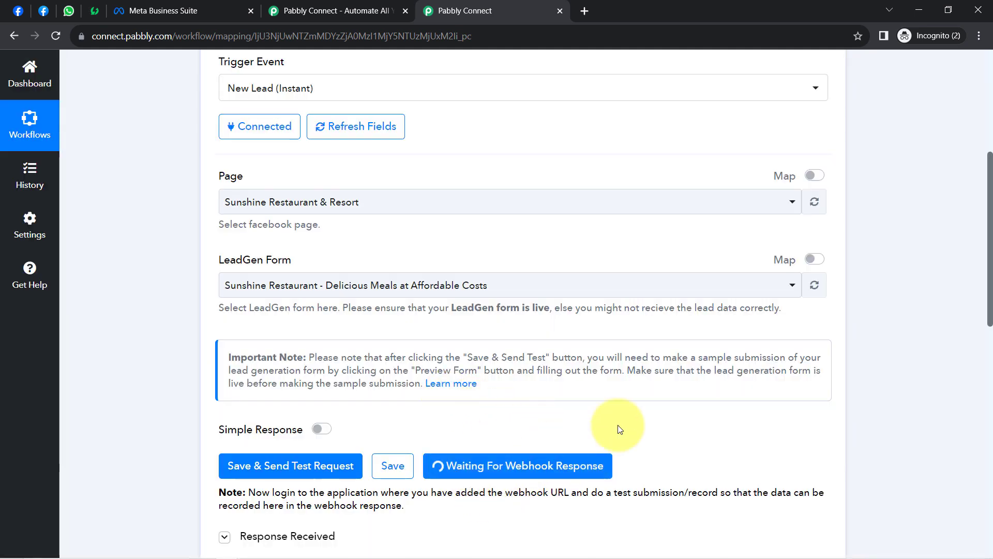
# Review the webhook URL and test submission notes, then close the Meta Business Suite tab
pyautogui.scroll(-3, 989, 310)
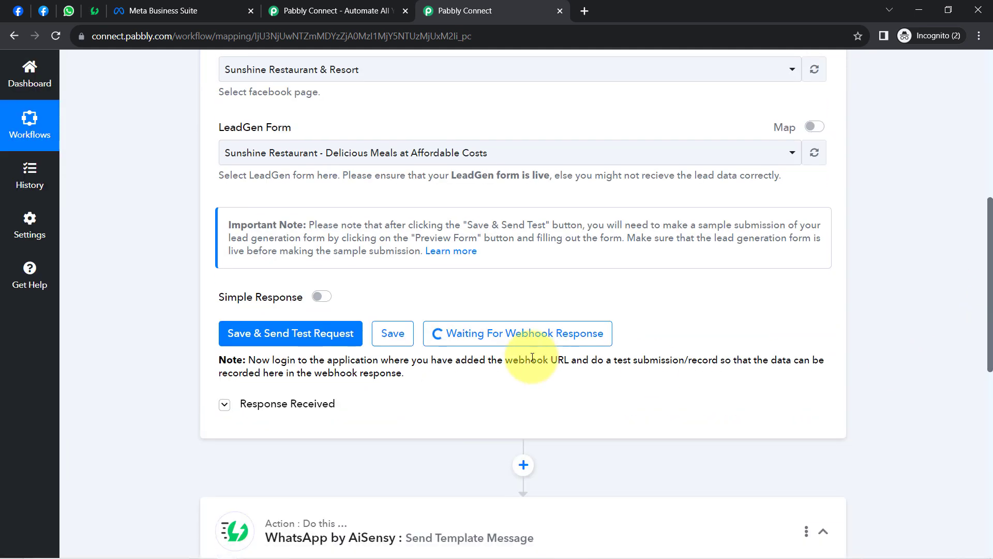
pyautogui.moveTo(405, 357); pyautogui.dragTo(387, 379)
pyautogui.click(385, 381)
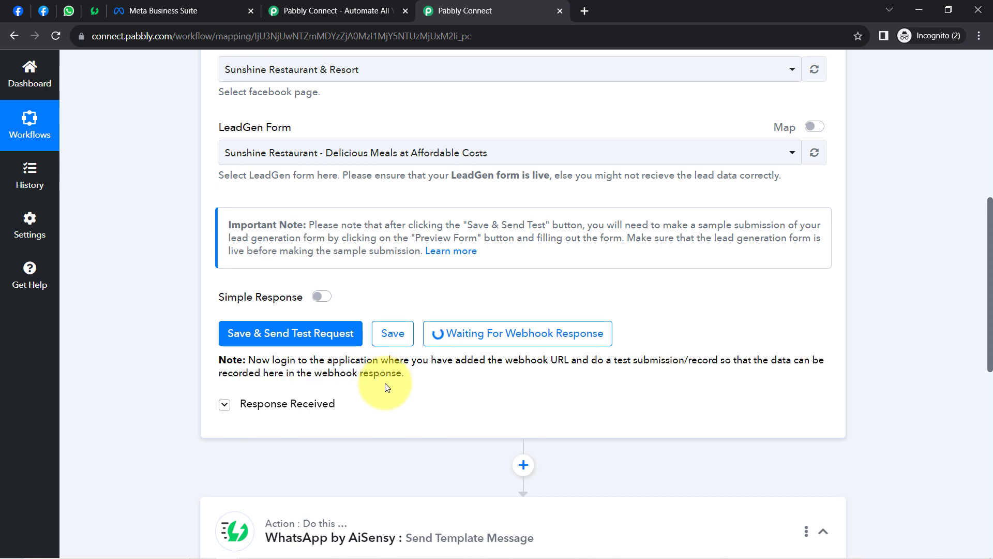
pyautogui.moveTo(606, 360); pyautogui.dragTo(735, 360)
pyautogui.moveTo(991, 344); pyautogui.dragTo(966, 274)
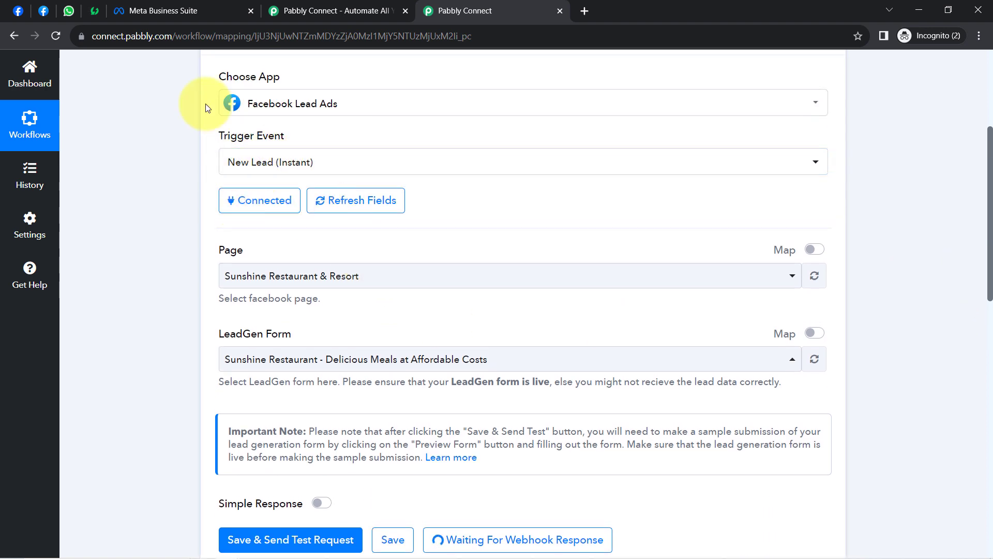
pyautogui.click(239, 11)
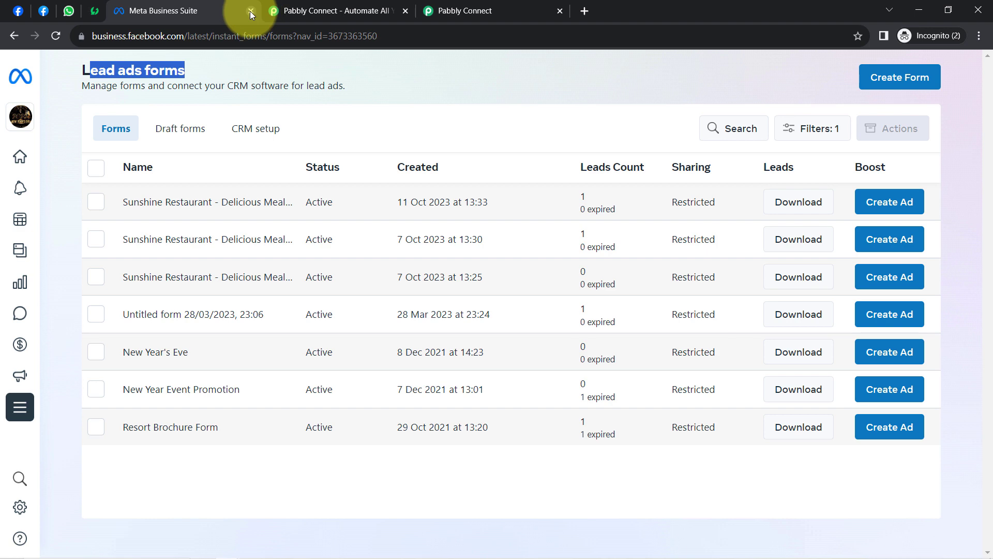
pyautogui.hotkey('ctrl', 'w')
# View the Lead Ads Testing Tool form preview, then return to the Pabbly Connect workflow
pyautogui.click(44, 11)
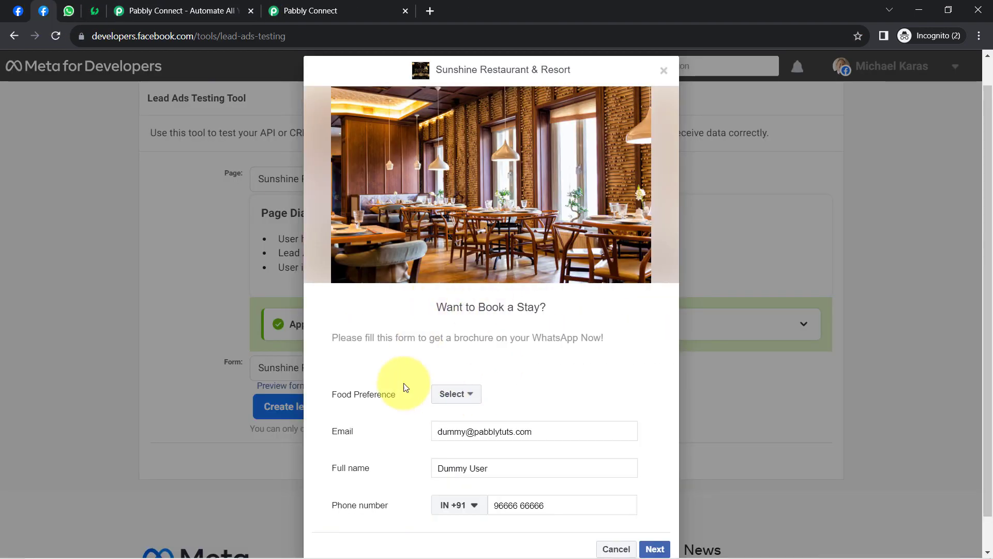
pyautogui.click(321, 4)
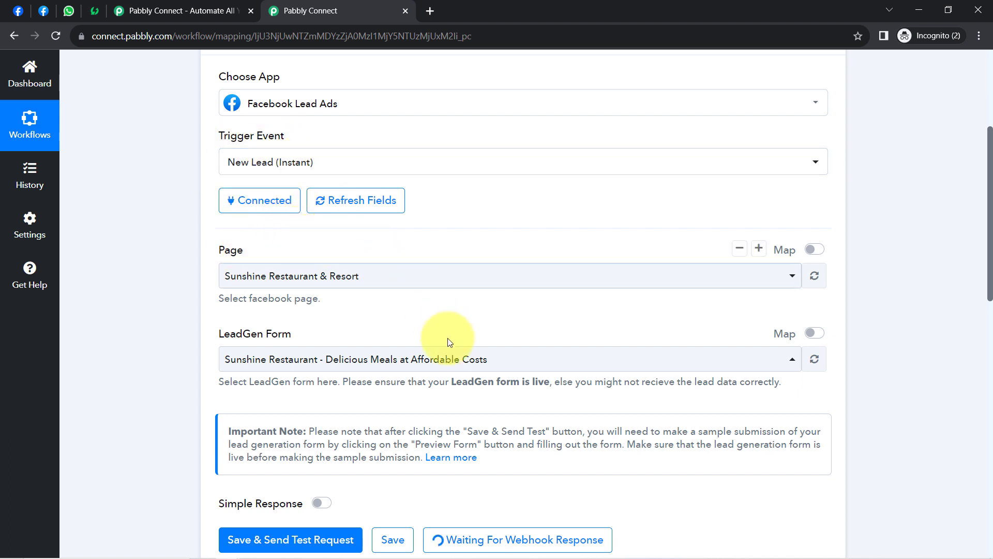
# From the Important Note's help guide, open the Facebook Lead Ads testing tool link
pyautogui.scroll(4, 156, 357)
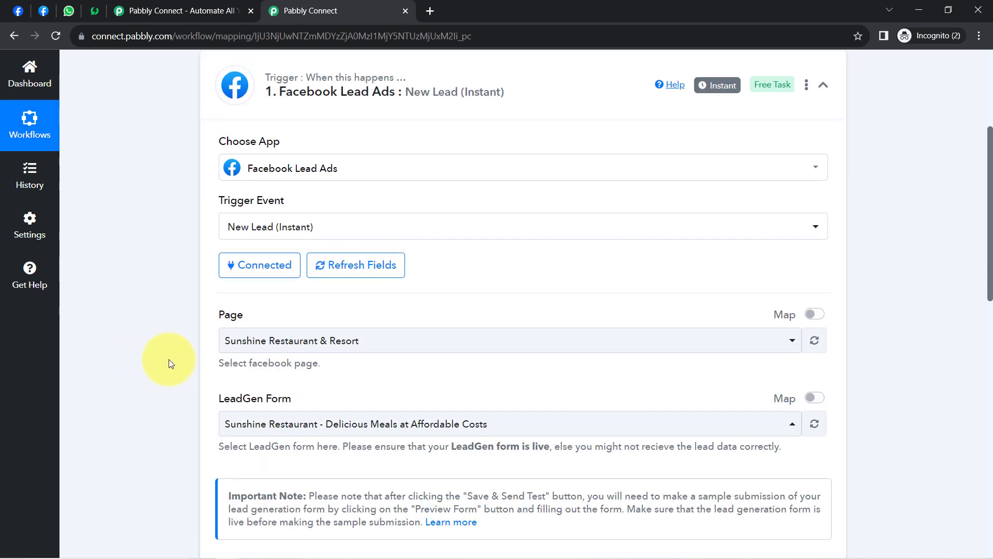
pyautogui.moveTo(988, 209); pyautogui.dragTo(987, 328)
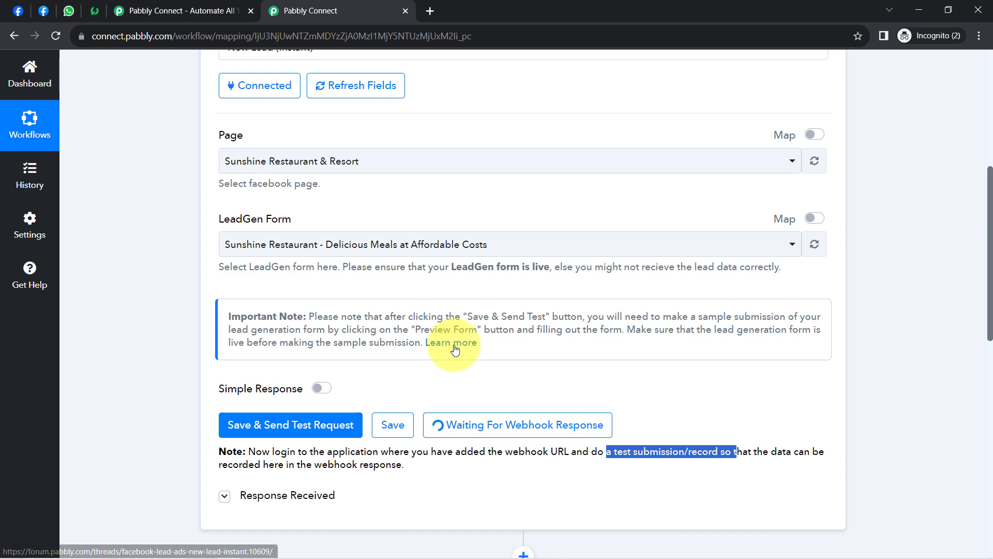
pyautogui.click(456, 350)
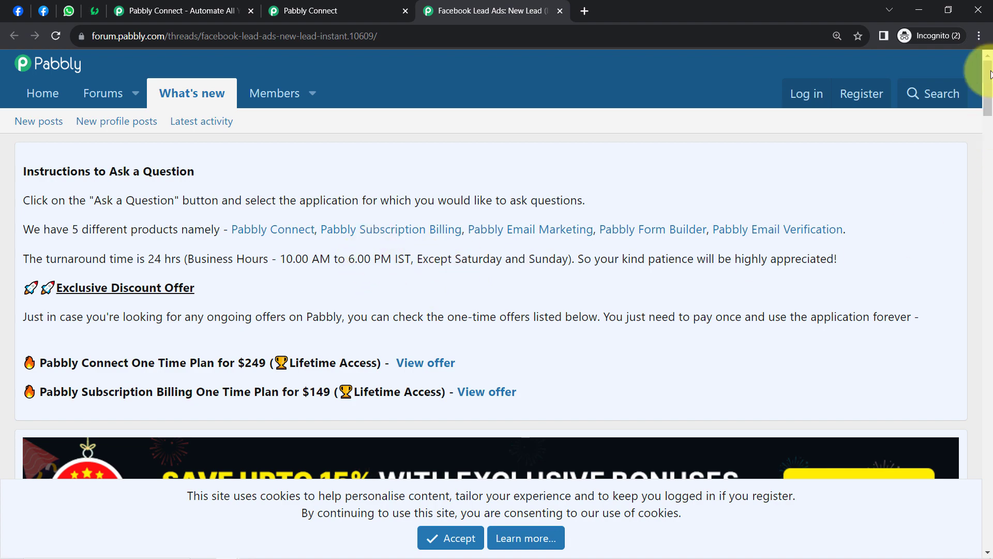
pyautogui.moveTo(989, 91); pyautogui.dragTo(988, 311)
pyautogui.click(783, 229)
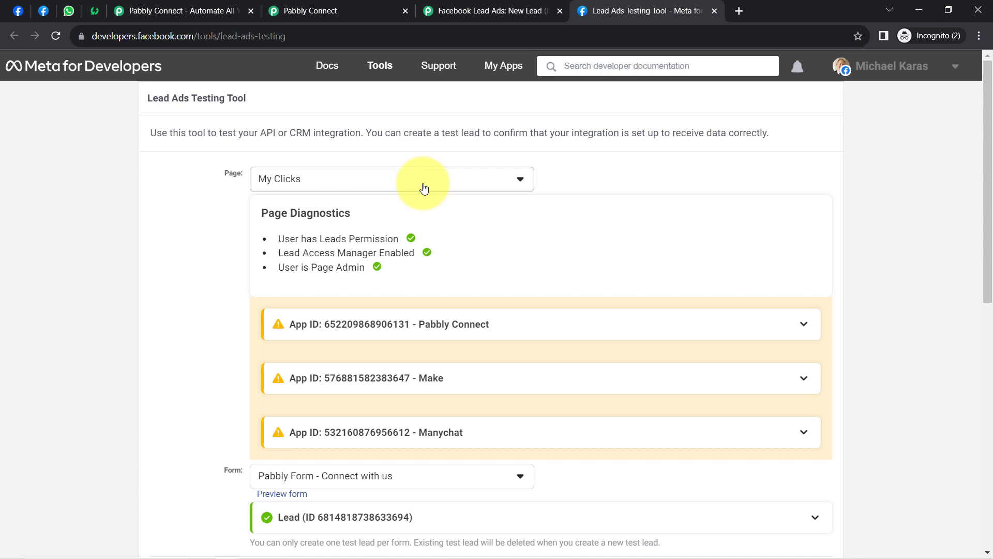
# In the testing tool, select the Sunshine Restaurant & Resort page and its first lead form
pyautogui.click(294, 186)
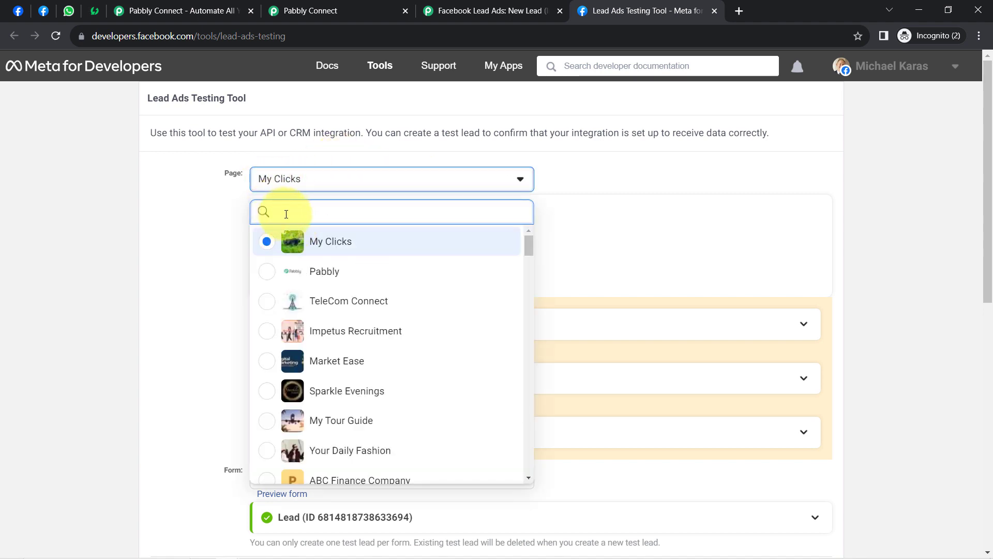
pyautogui.write('rest')
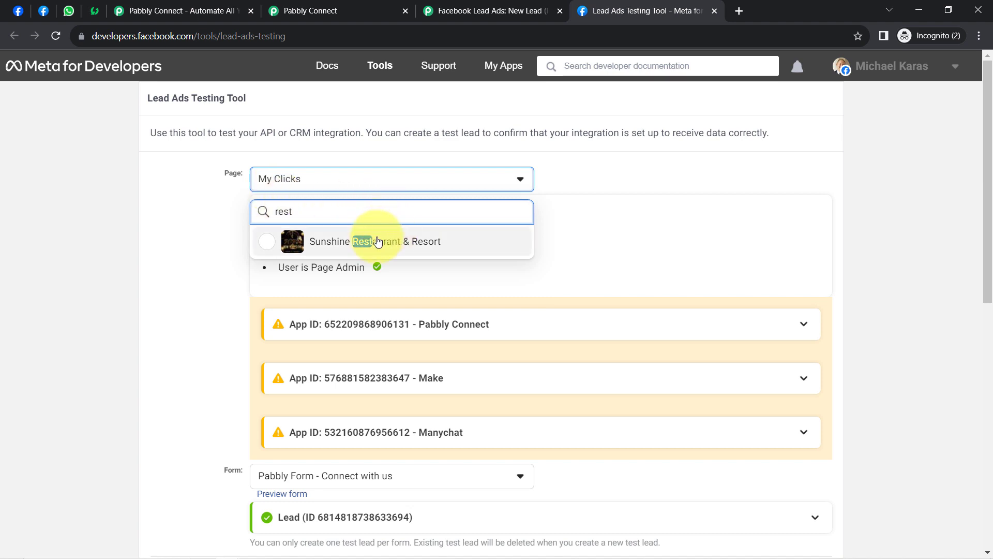
pyautogui.click(378, 242)
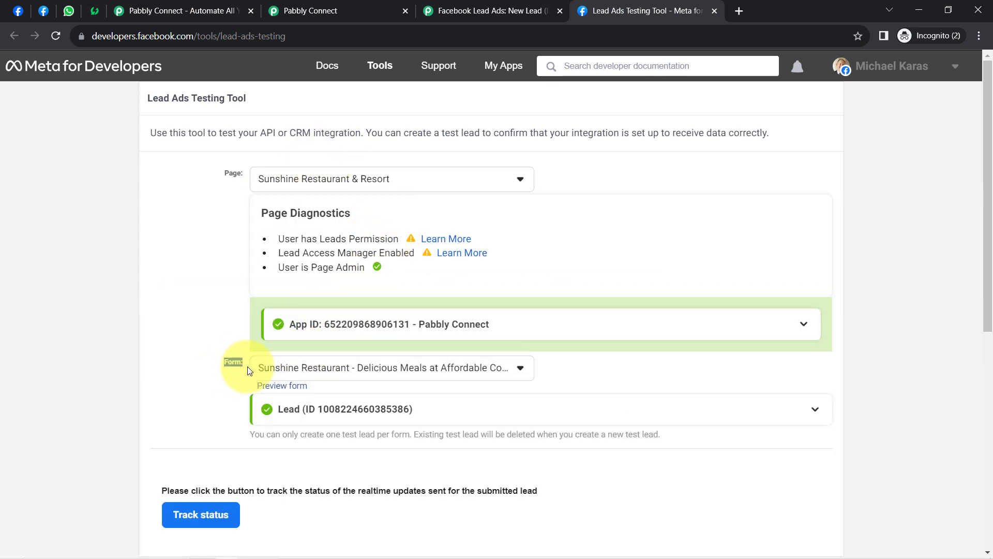
pyautogui.click(297, 367)
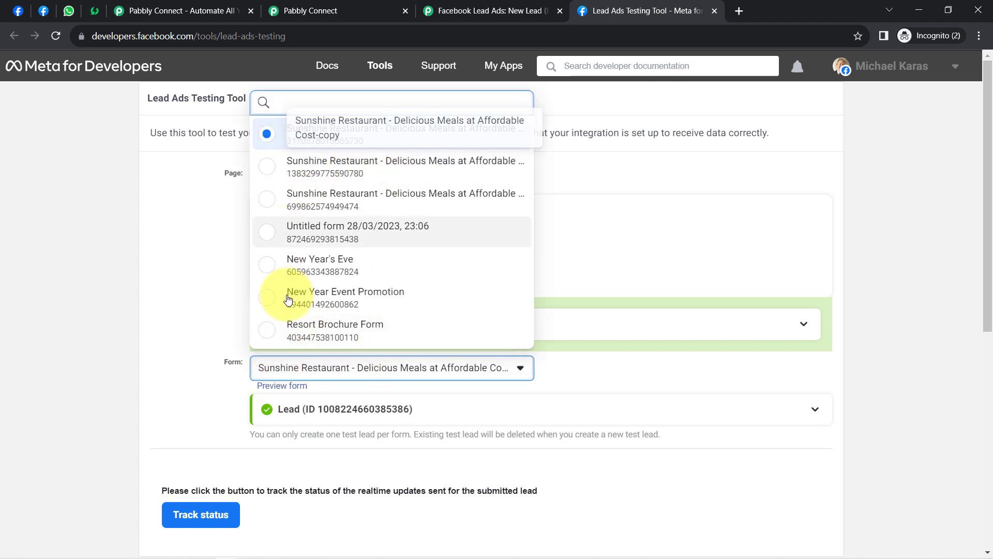
pyautogui.click(335, 139)
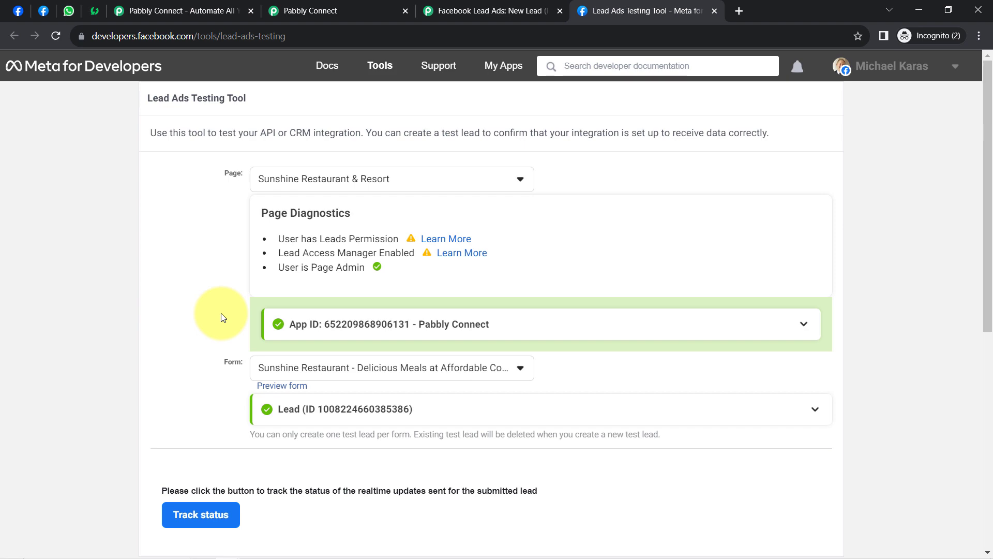
# Open the lead form preview, then close the Lead Ads Testing Tool tab
pyautogui.click(272, 385)
pyautogui.rightClick(272, 384)
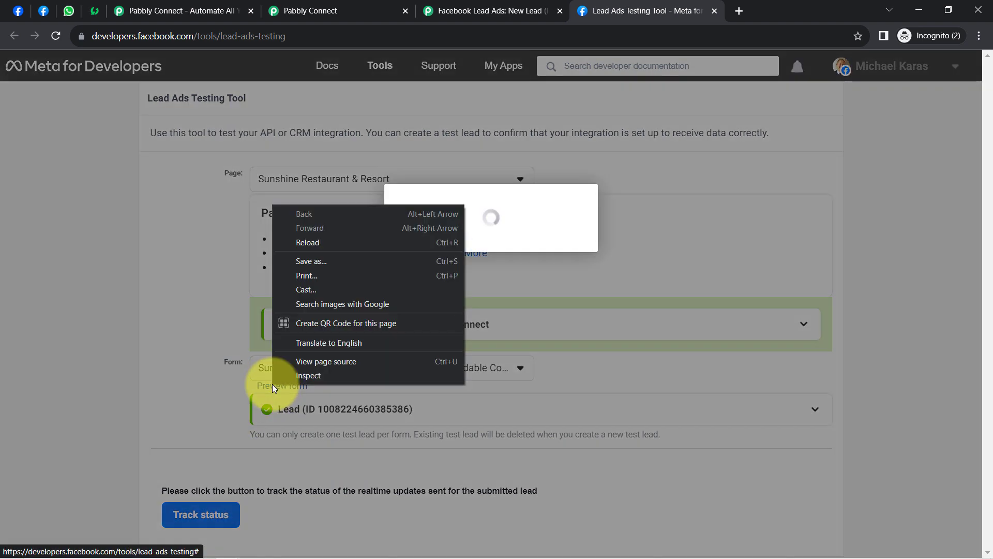
pyautogui.click(216, 374)
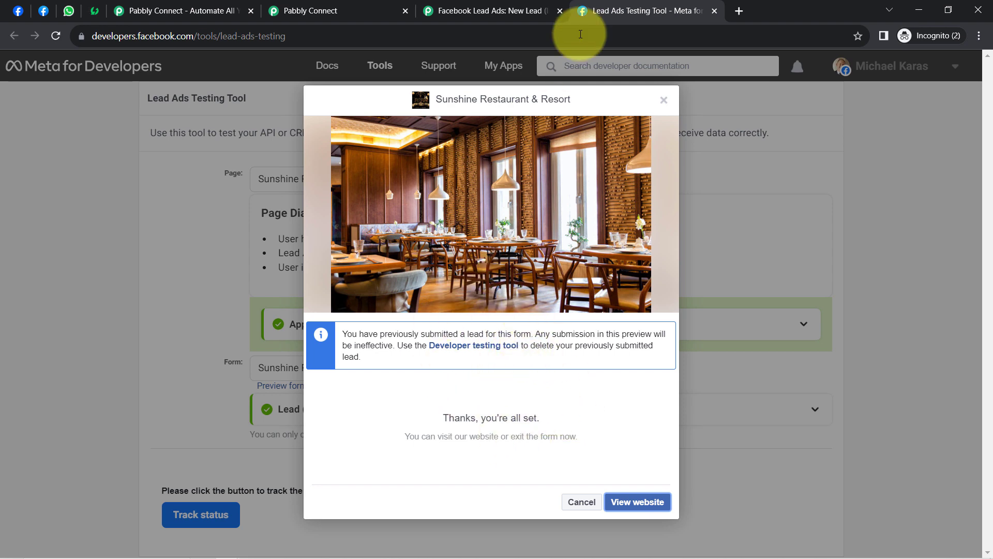
pyautogui.click(715, 10)
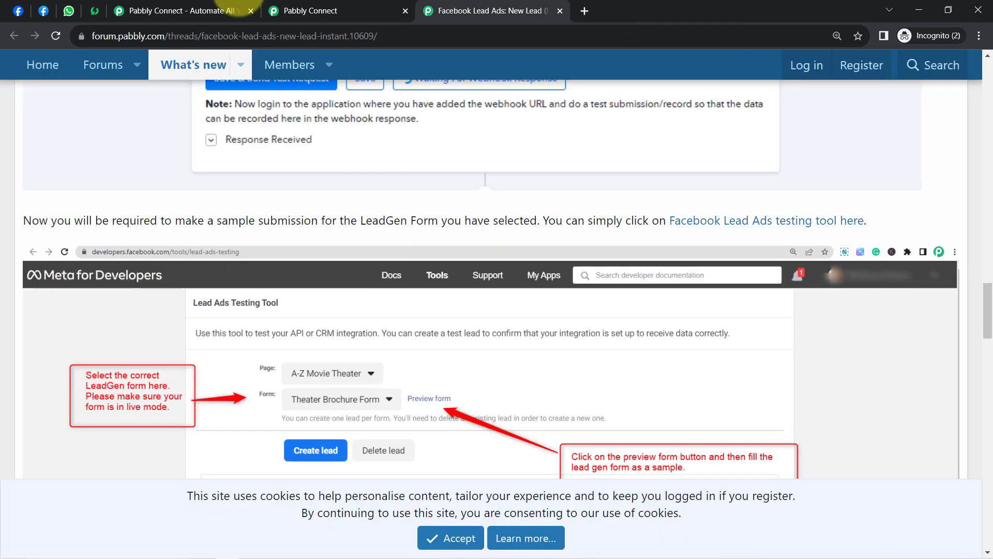
# Submit the sample lead form with Food Preference Veg, then return to Pabbly Connect
pyautogui.click(44, 11)
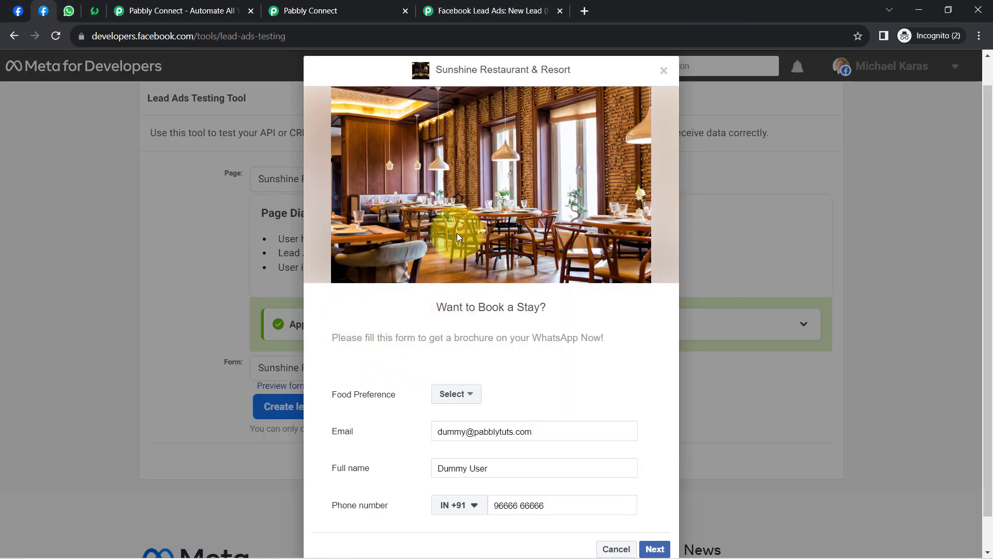
pyautogui.scroll(-1, 975, 181)
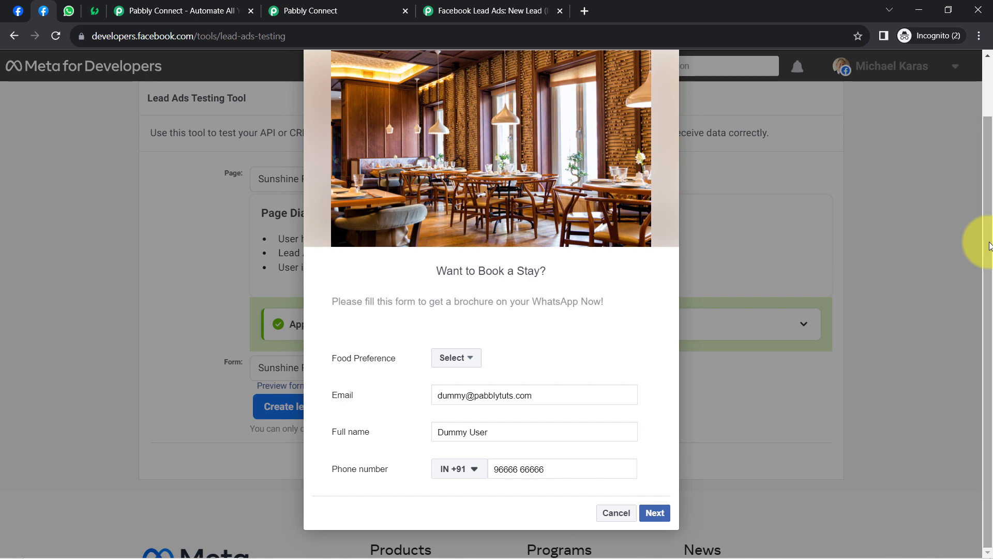
pyautogui.click(653, 512)
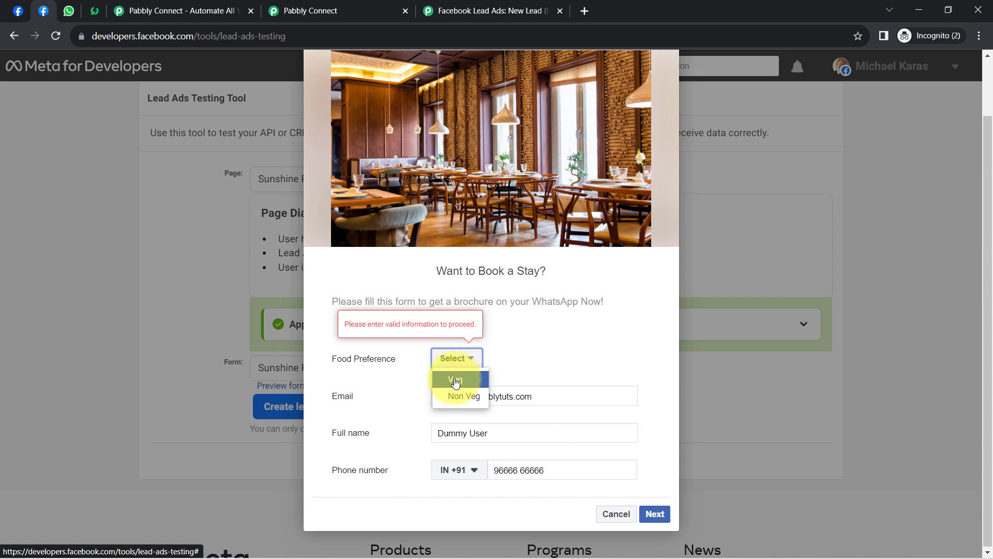
pyautogui.click(455, 381)
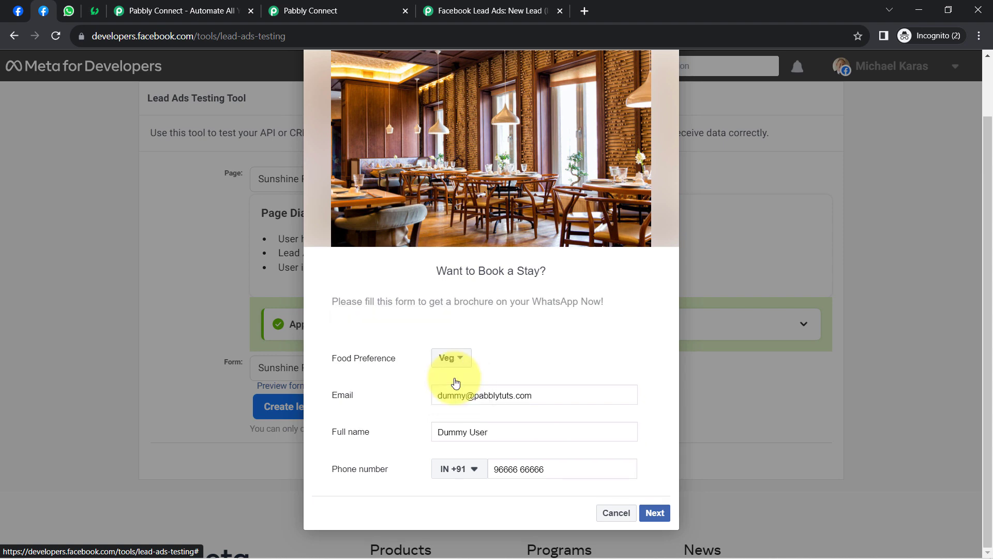
pyautogui.click(655, 515)
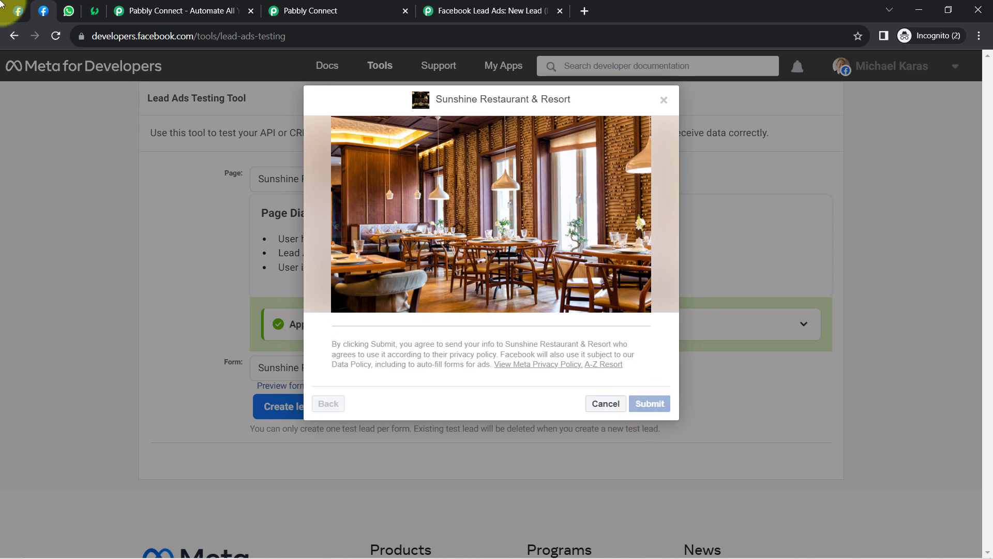
pyautogui.click(294, 4)
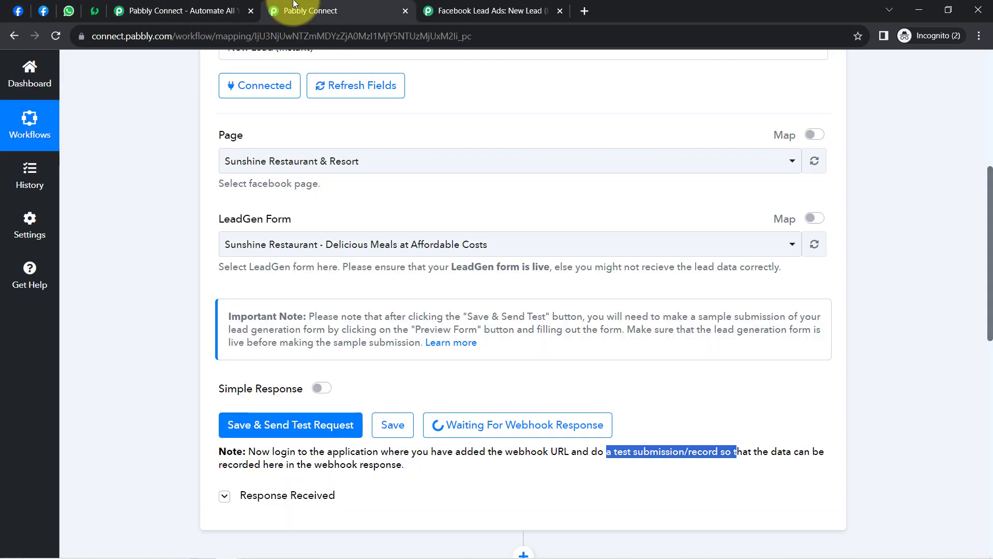
# Expand Response Received and review the captured food preference, email and lead creation time
pyautogui.scroll(1, 417, 356)
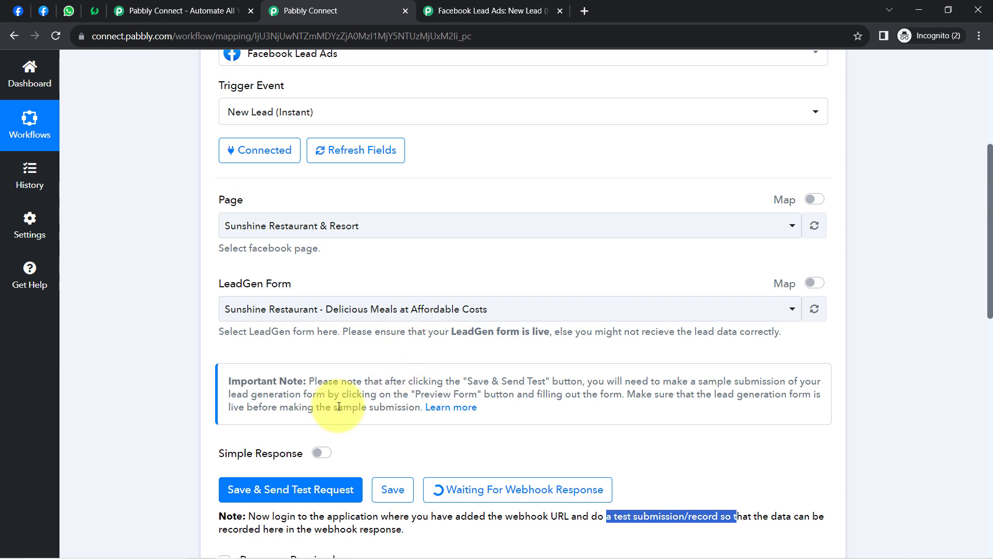
pyautogui.moveTo(990, 237); pyautogui.dragTo(988, 277)
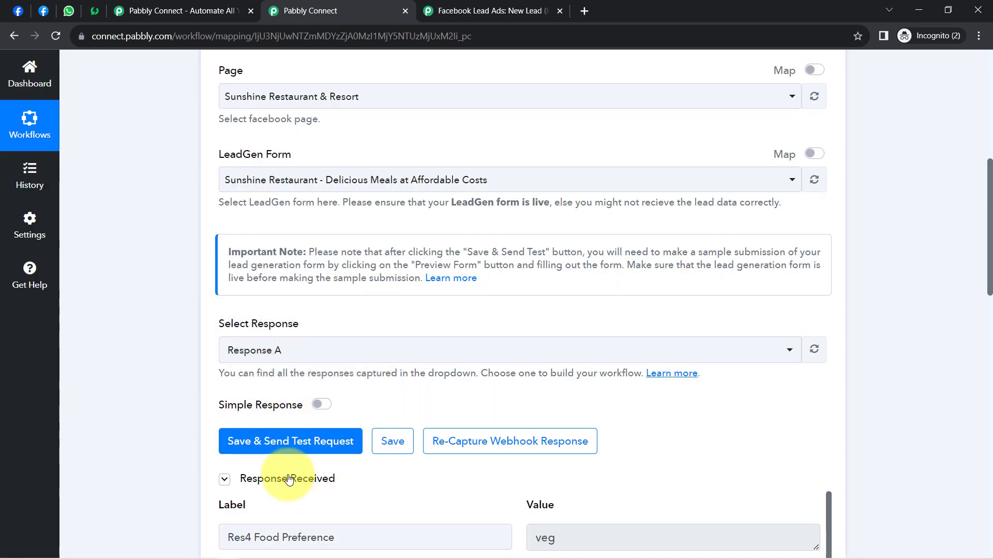
pyautogui.click(289, 479)
pyautogui.click(289, 479)
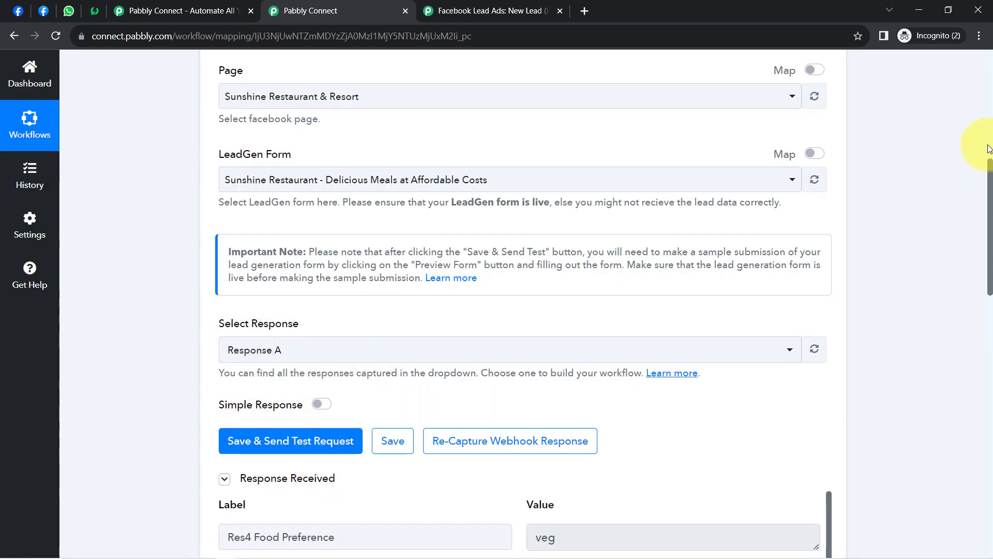
pyautogui.moveTo(989, 173); pyautogui.dragTo(967, 262)
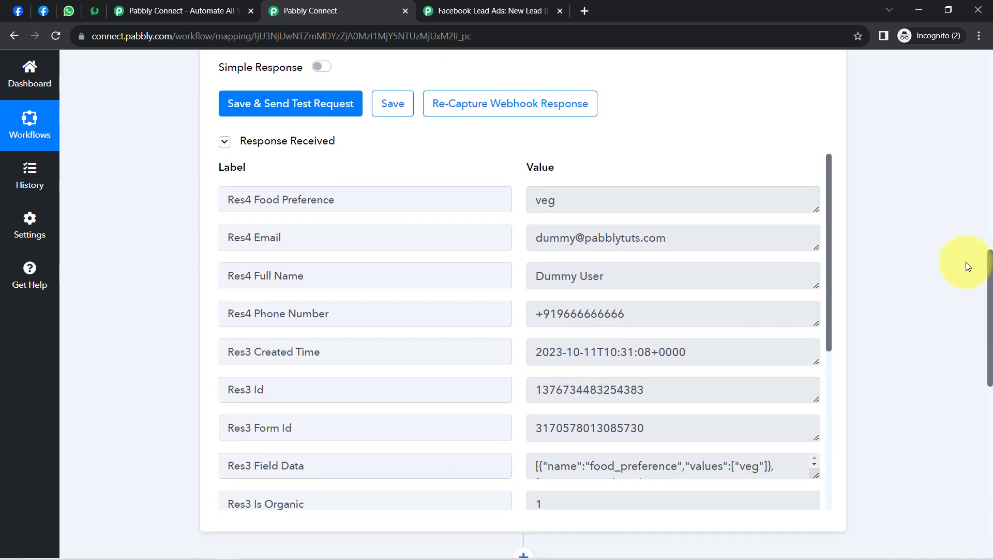
pyautogui.click(553, 208)
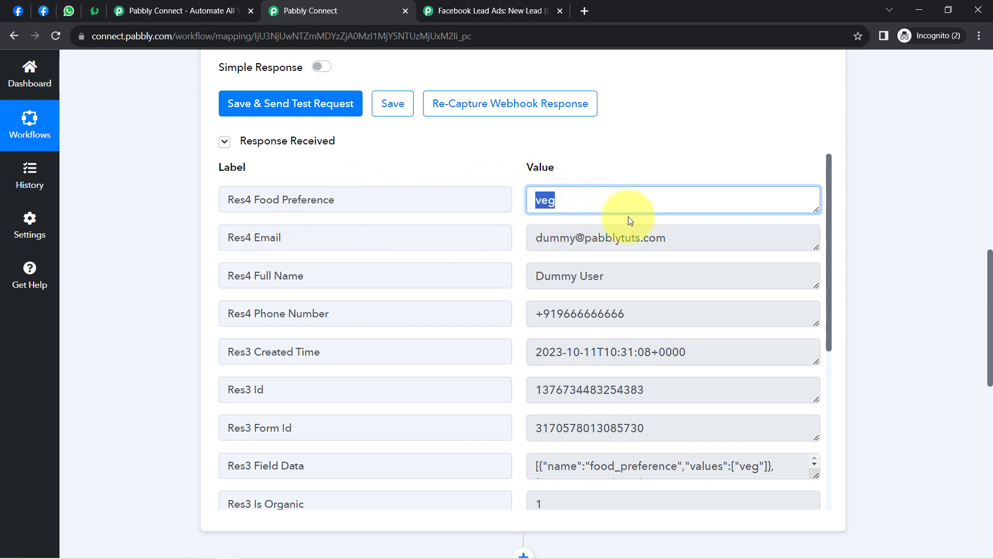
pyautogui.moveTo(621, 239); pyautogui.dragTo(636, 313)
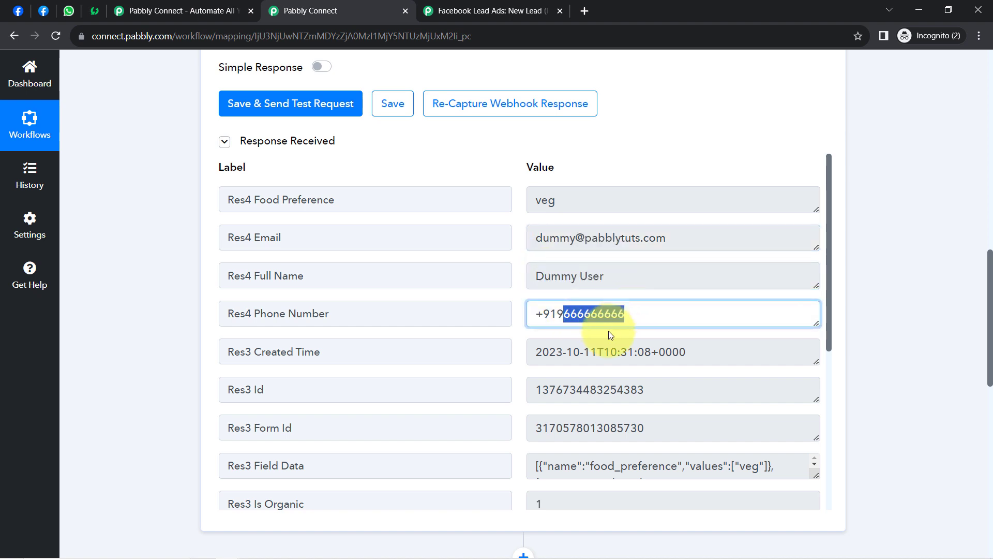
pyautogui.moveTo(554, 362); pyautogui.dragTo(697, 362)
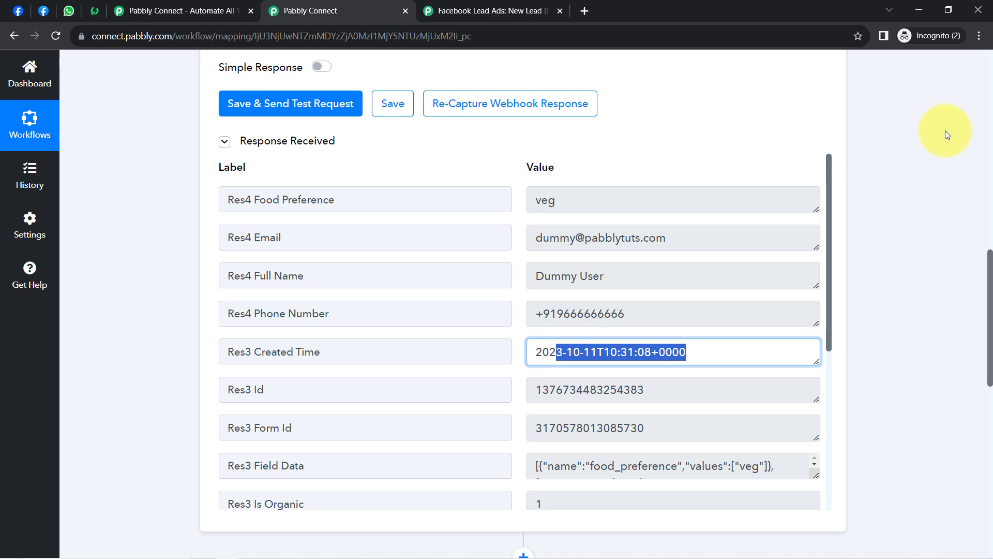
pyautogui.moveTo(990, 304); pyautogui.dragTo(975, 11)
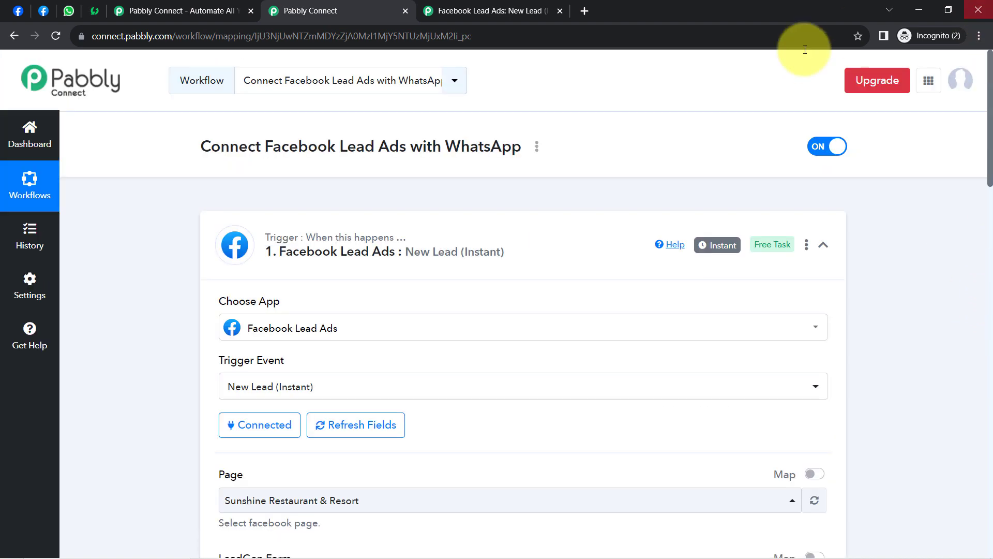
# Collapse the Facebook Lead Ads trigger step and cancel the Meta lead form preview
pyautogui.click(348, 238)
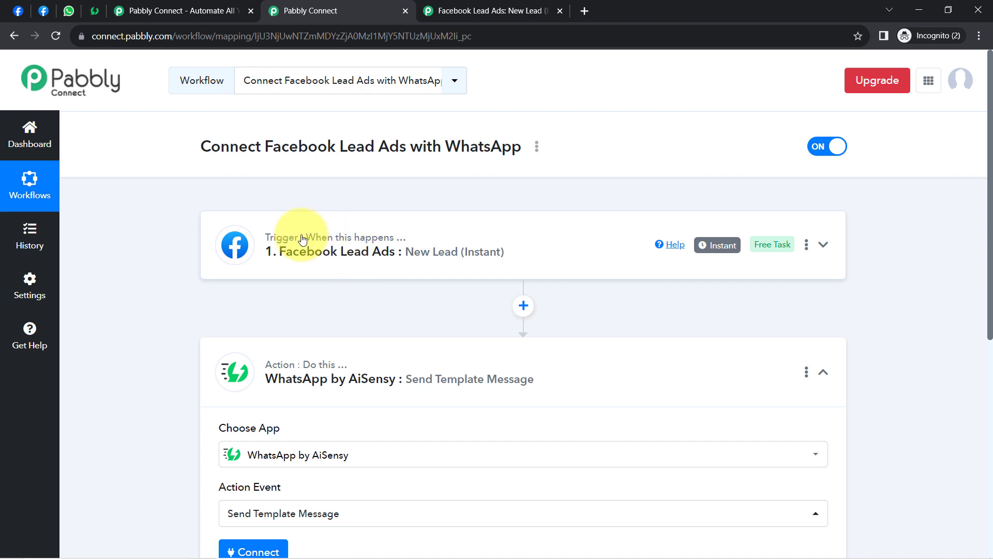
pyautogui.click(44, 11)
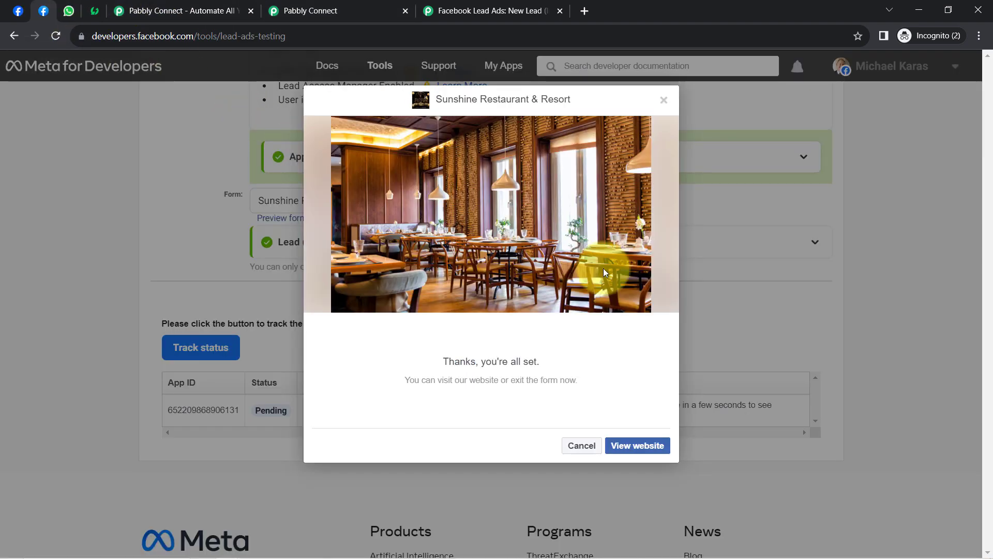
pyautogui.click(578, 446)
pyautogui.click(333, 5)
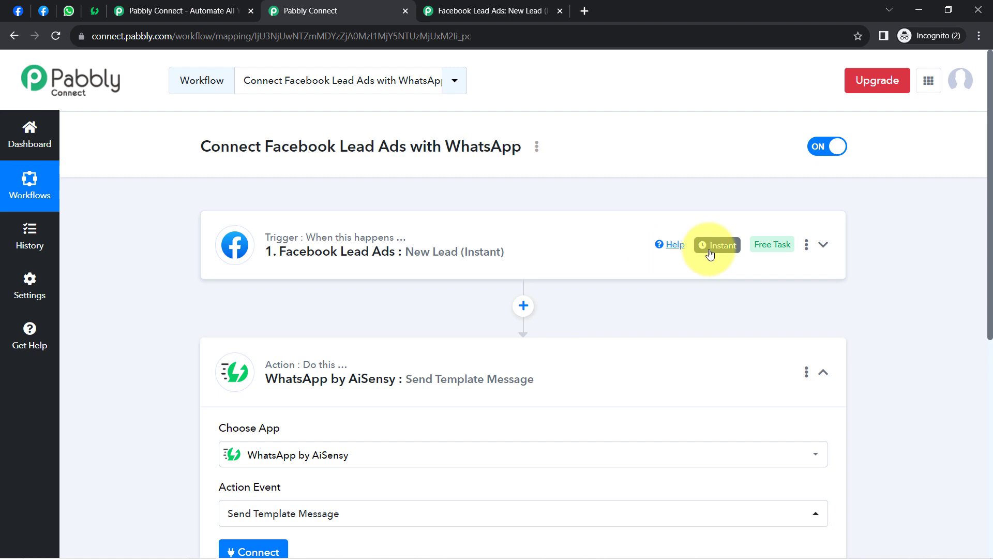
pyautogui.moveTo(710, 247)
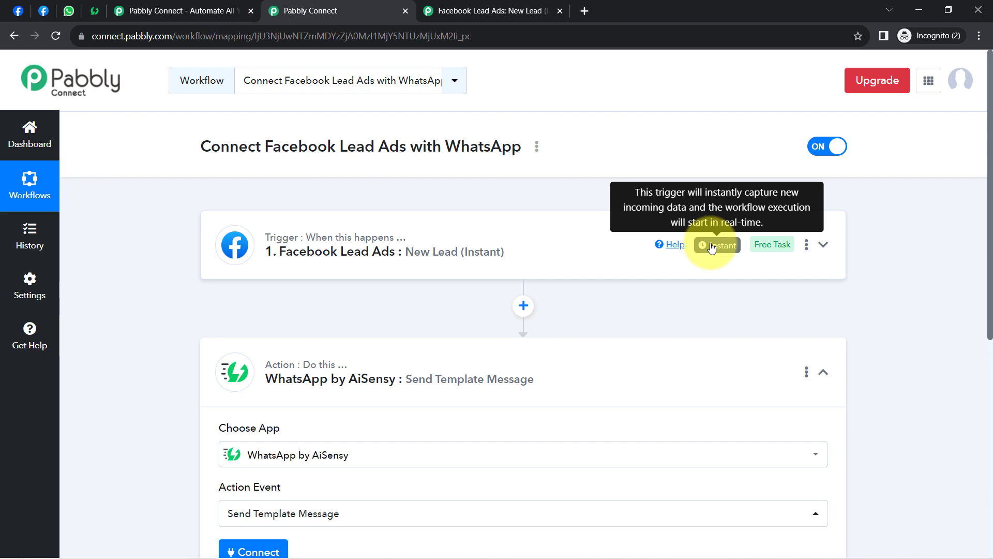
pyautogui.moveTo(385, 238)
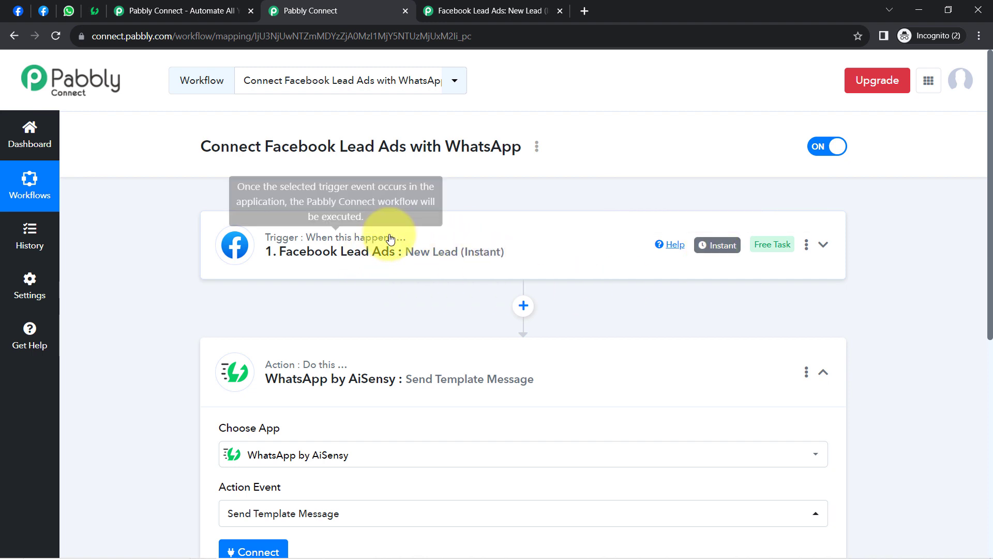
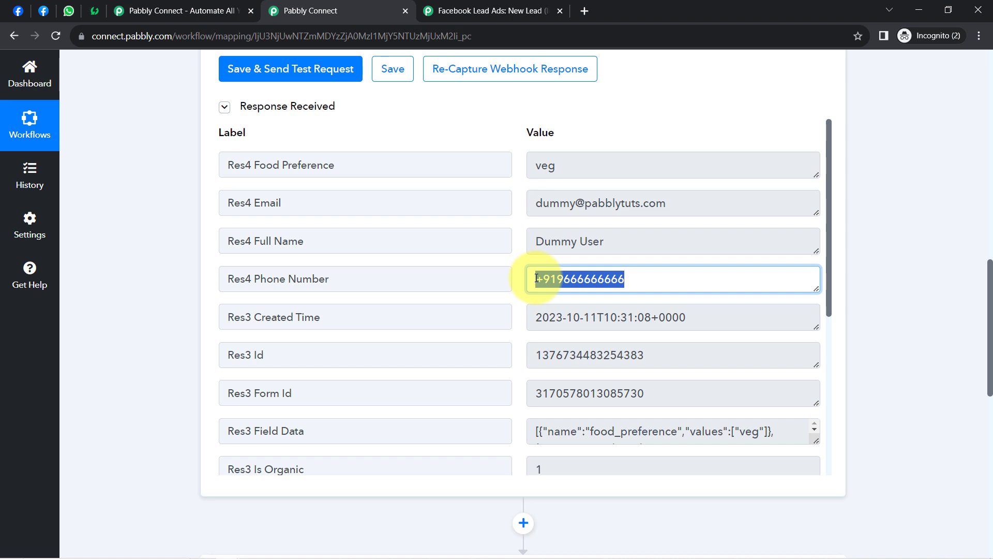
# Scroll down to the WhatsApp by AiSensy Send Template Message action step below the trigger response
pyautogui.click(576, 281)
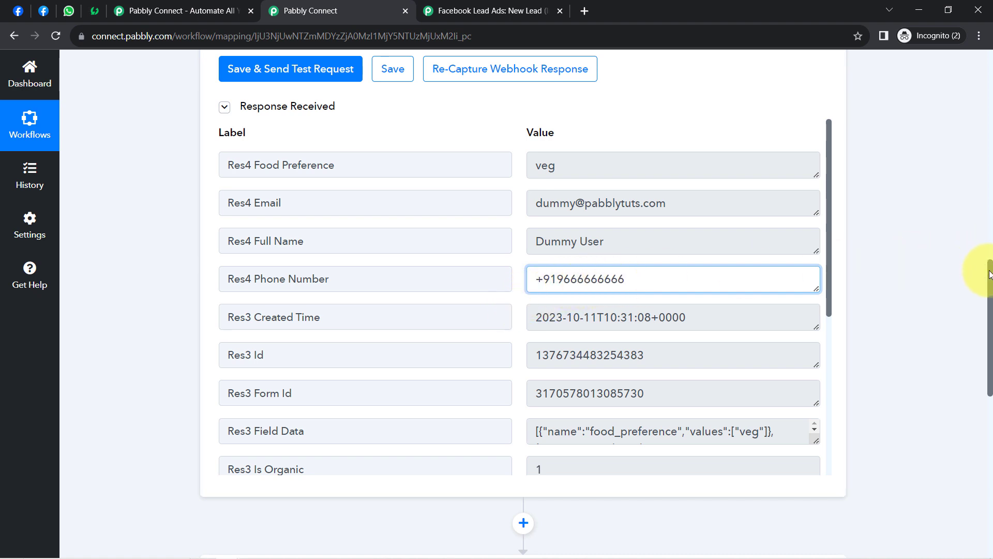
pyautogui.moveTo(989, 274); pyautogui.dragTo(967, 380)
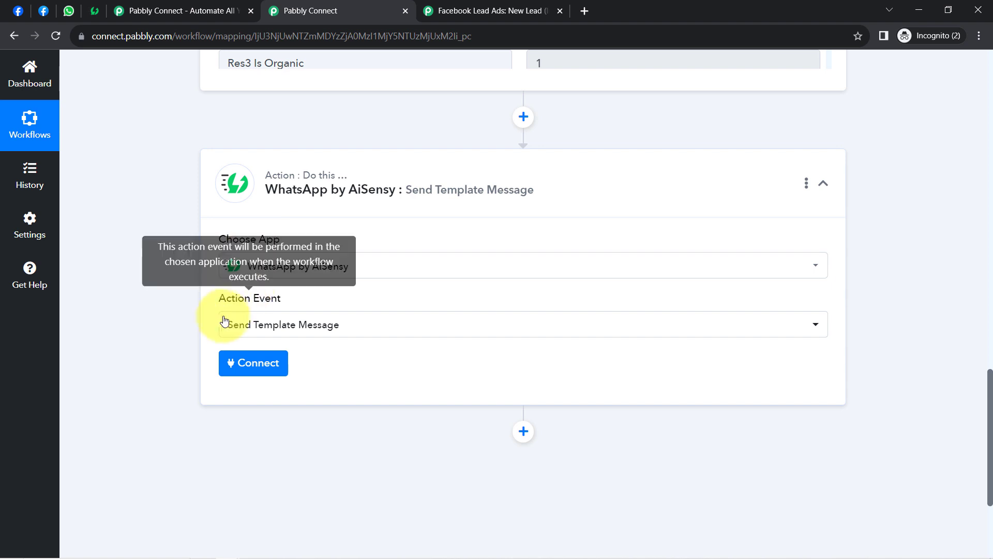
# Add a new WhatsApp by AiSensy connection asking for an API key, then switch to AiSensy
pyautogui.click(252, 372)
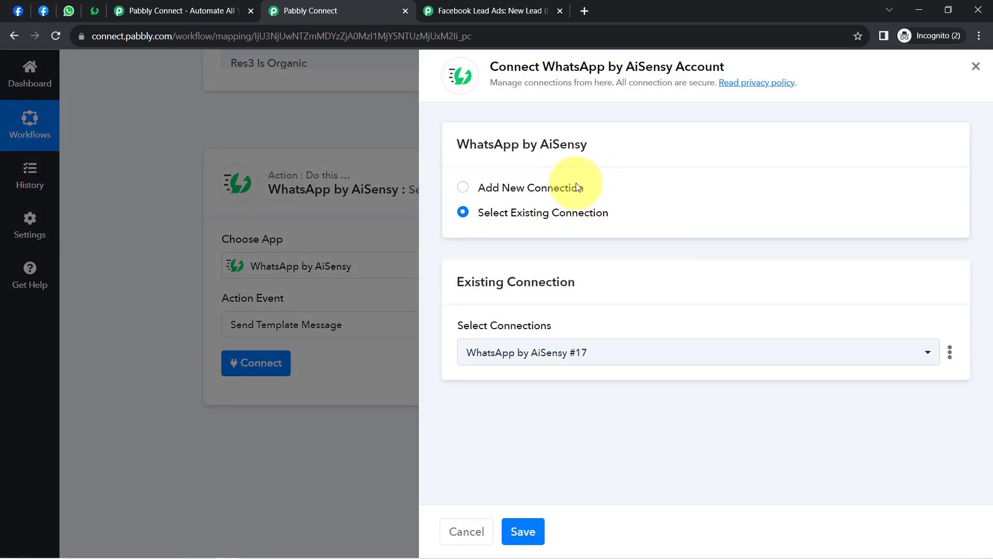
pyautogui.click(576, 184)
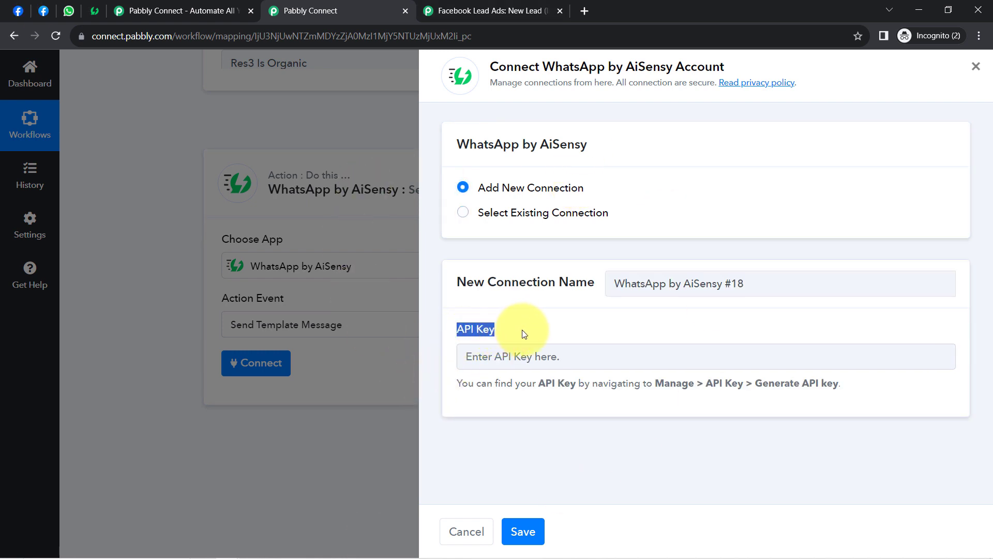
pyautogui.moveTo(653, 383); pyautogui.dragTo(849, 384)
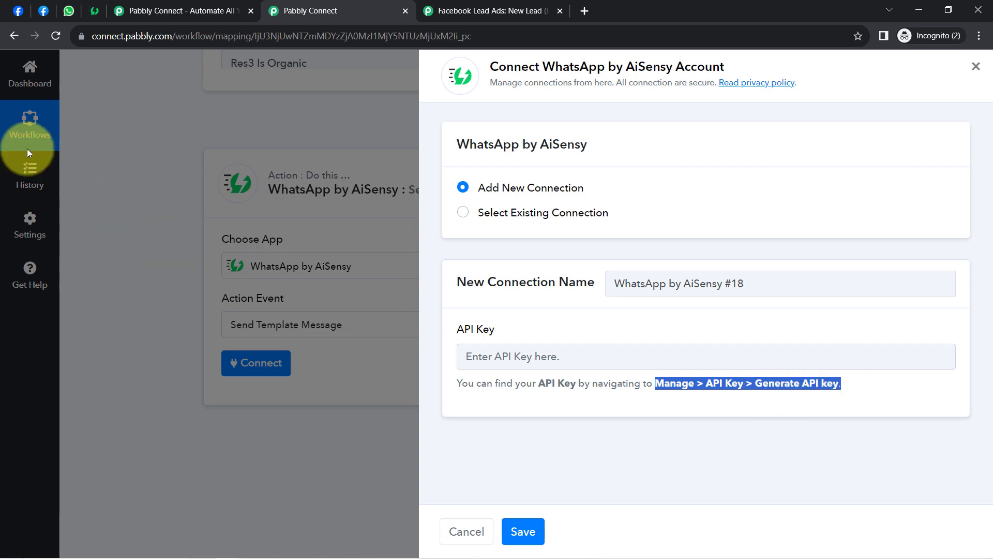
pyautogui.click(95, 10)
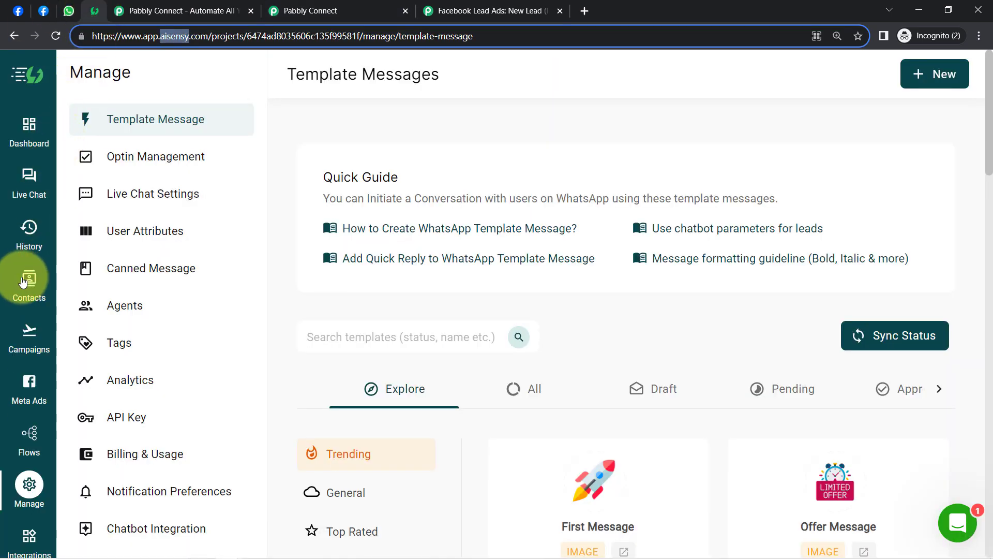
# Copy the API key from AiSensy's Manage > API Key page
pyautogui.click(16, 479)
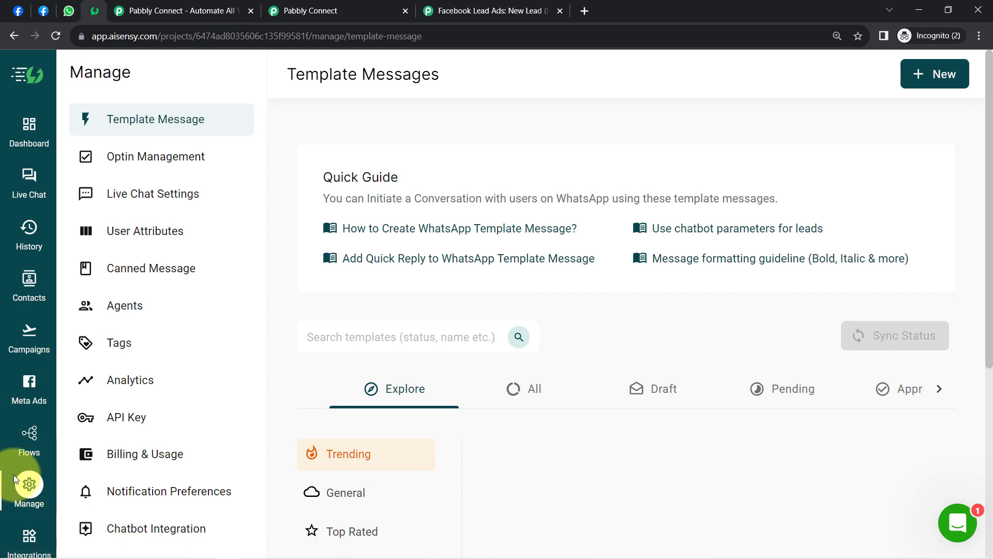
pyautogui.click(126, 431)
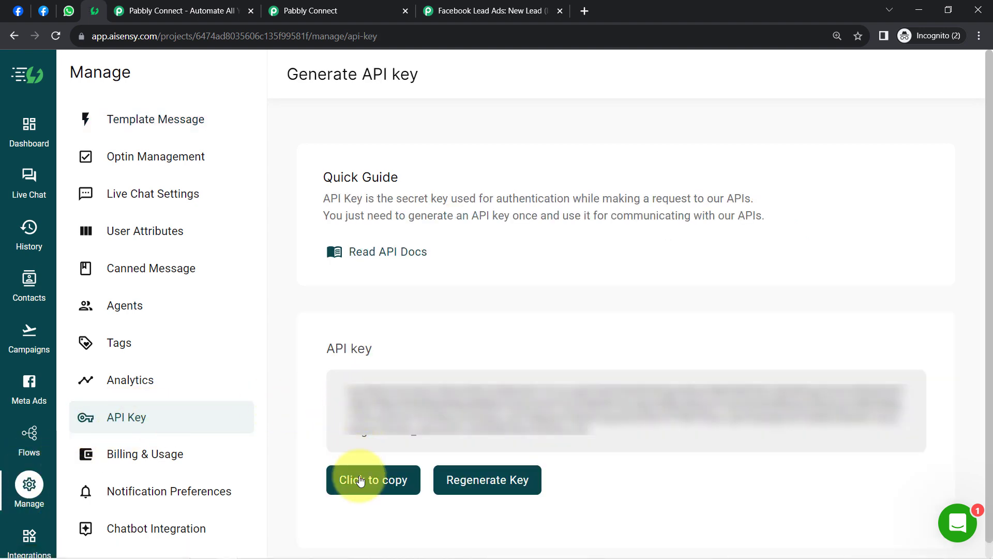
pyautogui.click(360, 480)
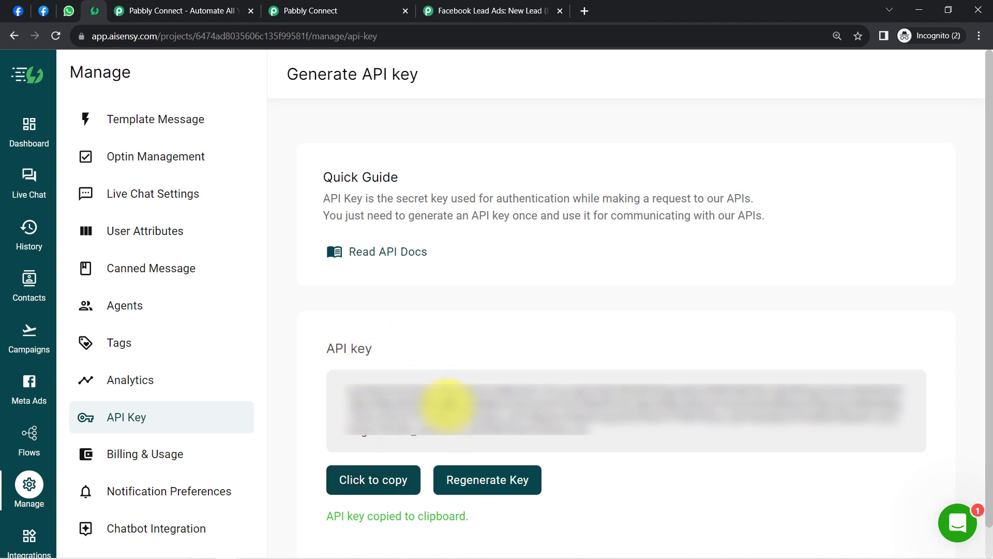
# Paste the copied API key into the new AiSensy connection in Pabbly Connect and save it
pyautogui.click(300, 11)
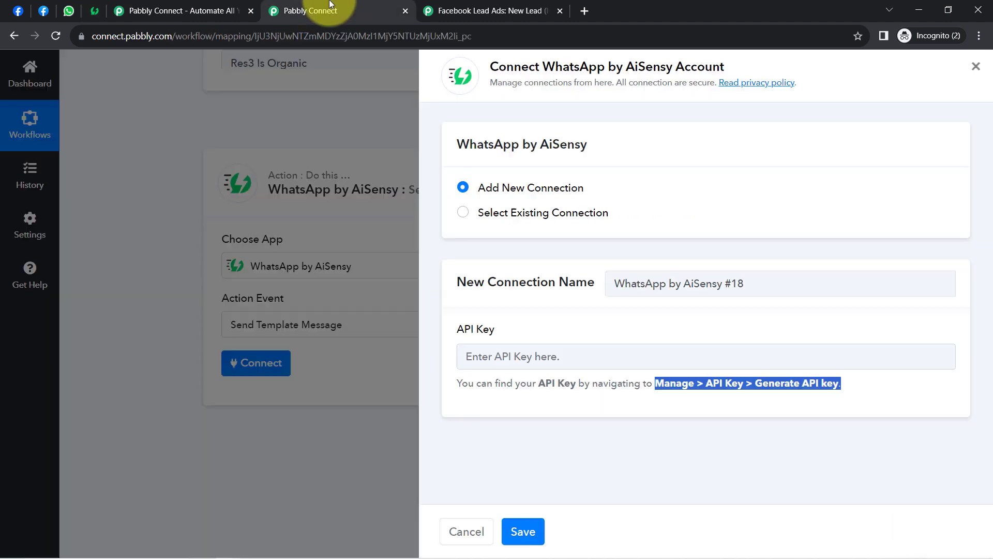
pyautogui.click(481, 362)
pyautogui.hotkey('ctrl', 'v')
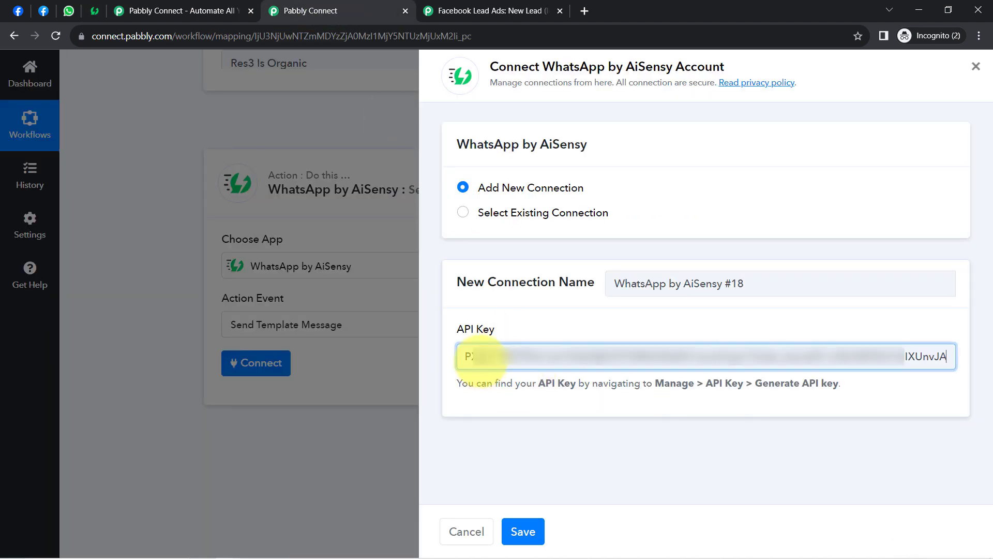
pyautogui.click(521, 531)
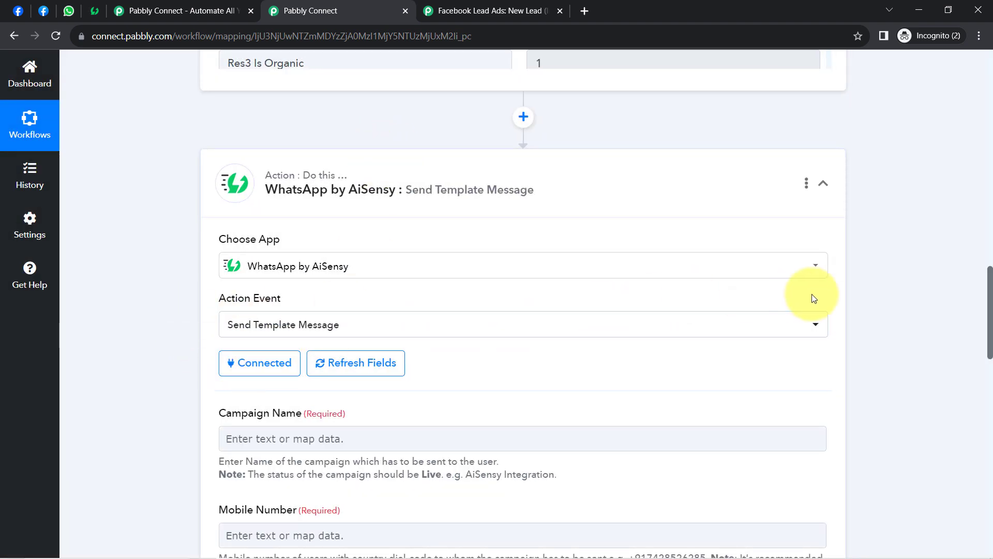
pyautogui.moveTo(991, 287); pyautogui.dragTo(969, 317)
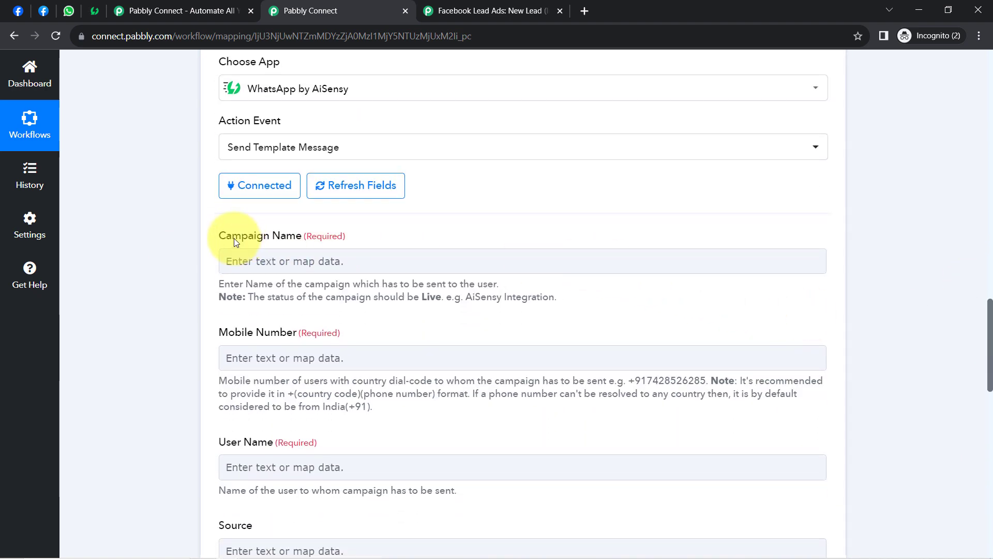
pyautogui.moveTo(234, 238); pyautogui.dragTo(294, 238)
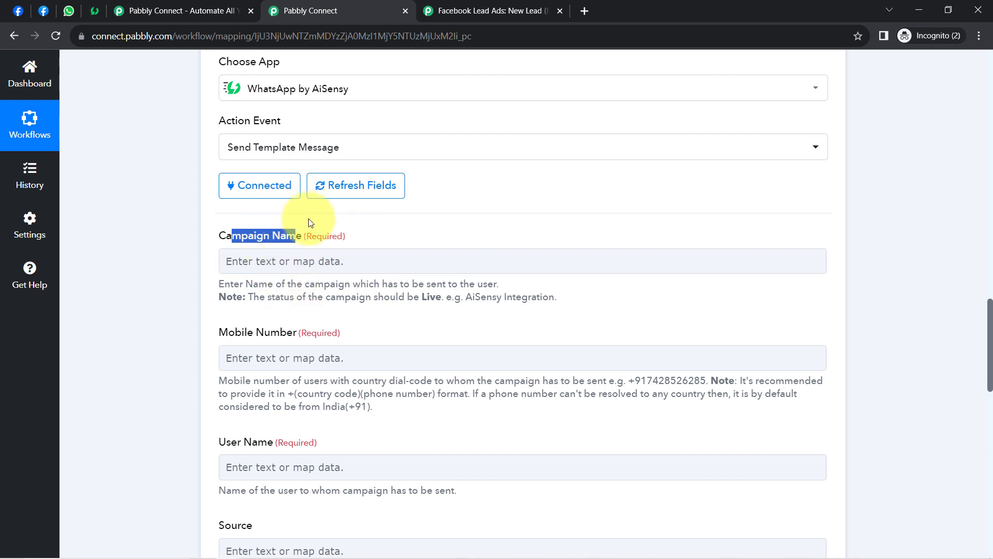
pyautogui.click(199, 355)
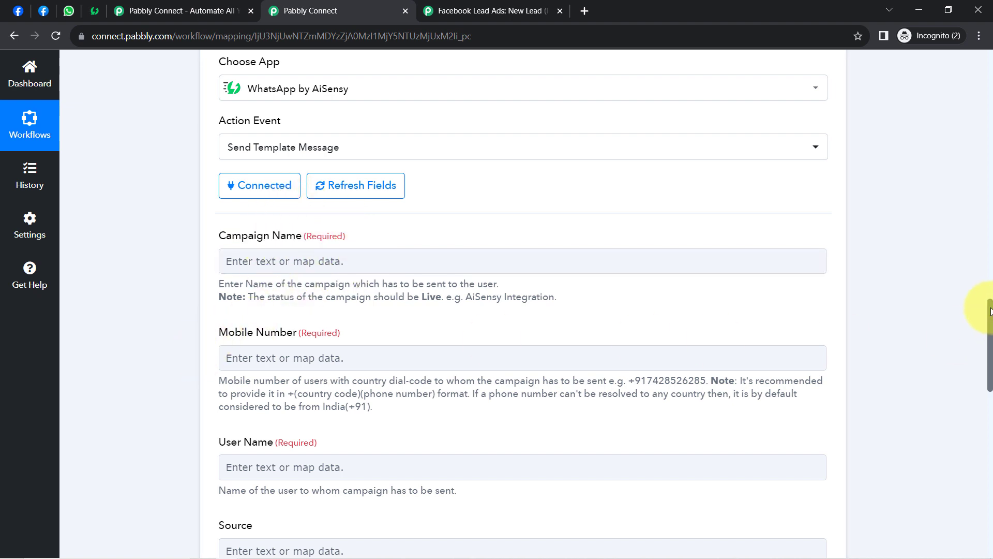
pyautogui.moveTo(991, 314); pyautogui.dragTo(991, 259)
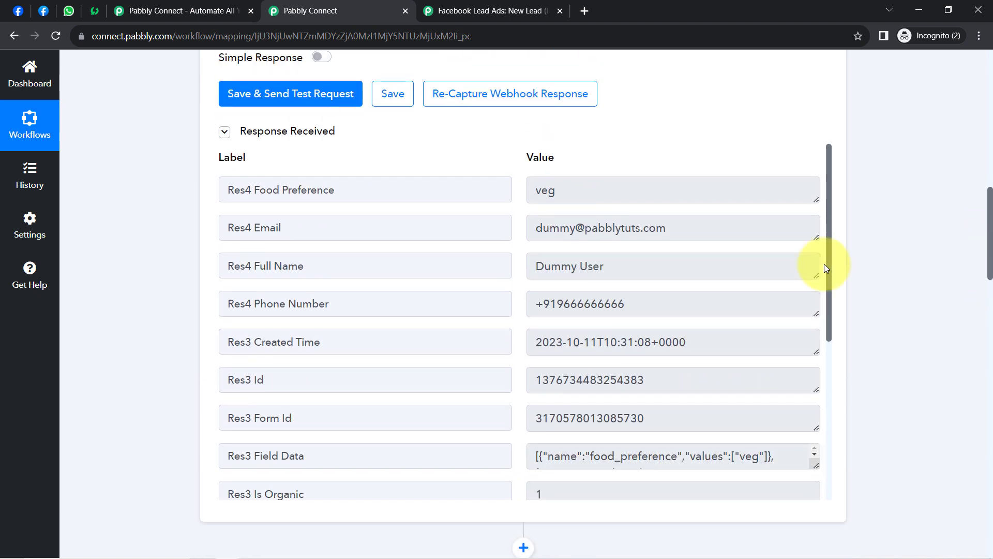
pyautogui.tripleClick(583, 303)
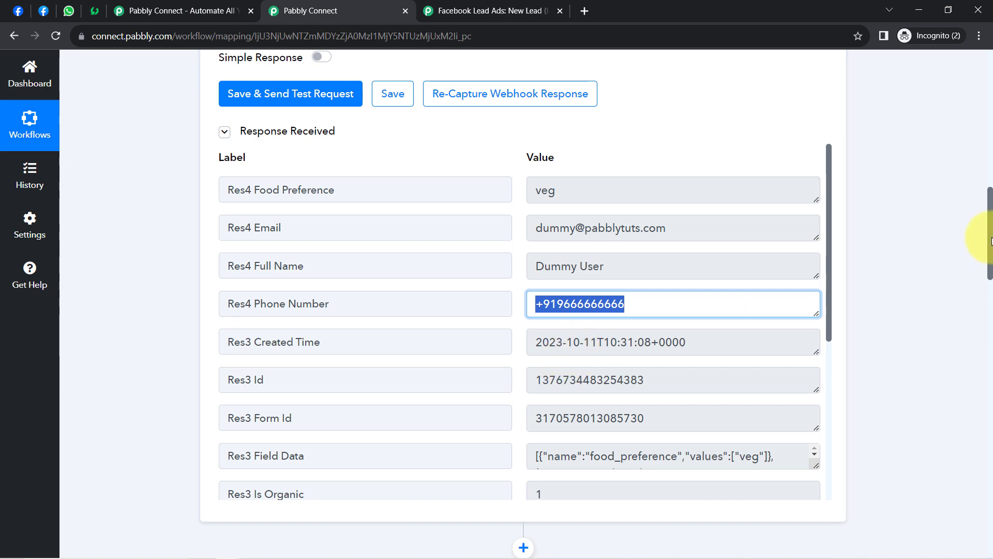
pyautogui.scroll(-3, 991, 241)
pyautogui.scroll(2, 622, 203)
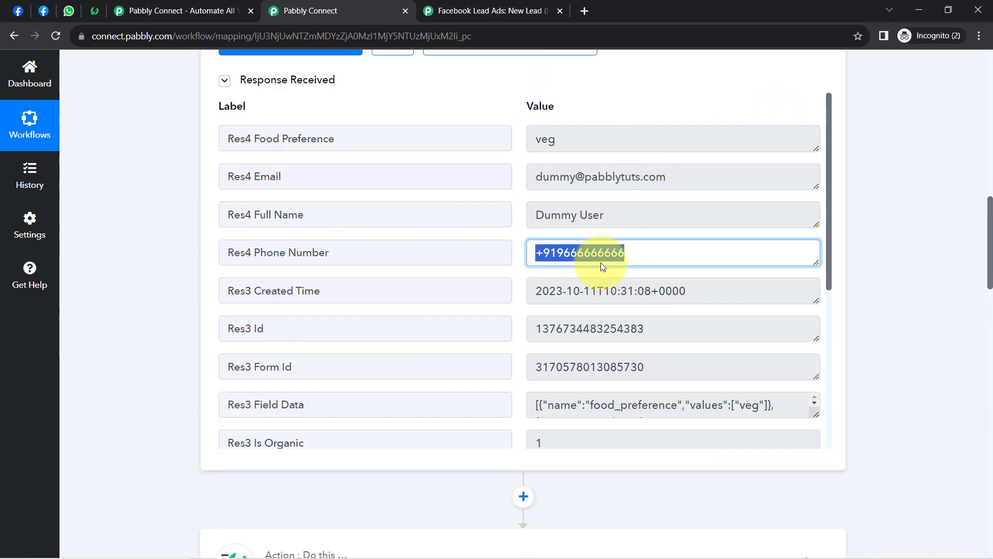
pyautogui.moveTo(990, 243); pyautogui.dragTo(966, 363)
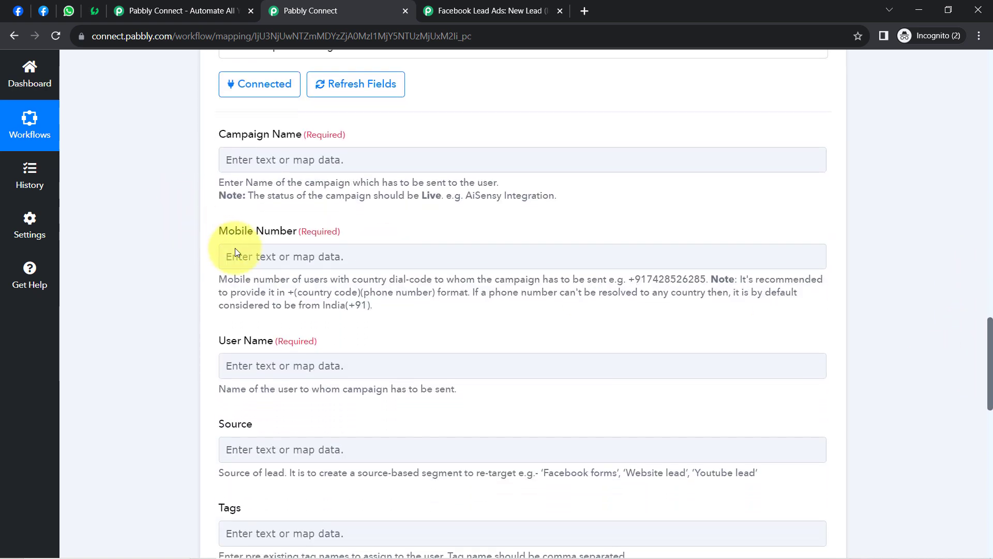
# Map the lead's Res4 Phone Number from Facebook Lead Ads into Mobile Number
pyautogui.click(248, 260)
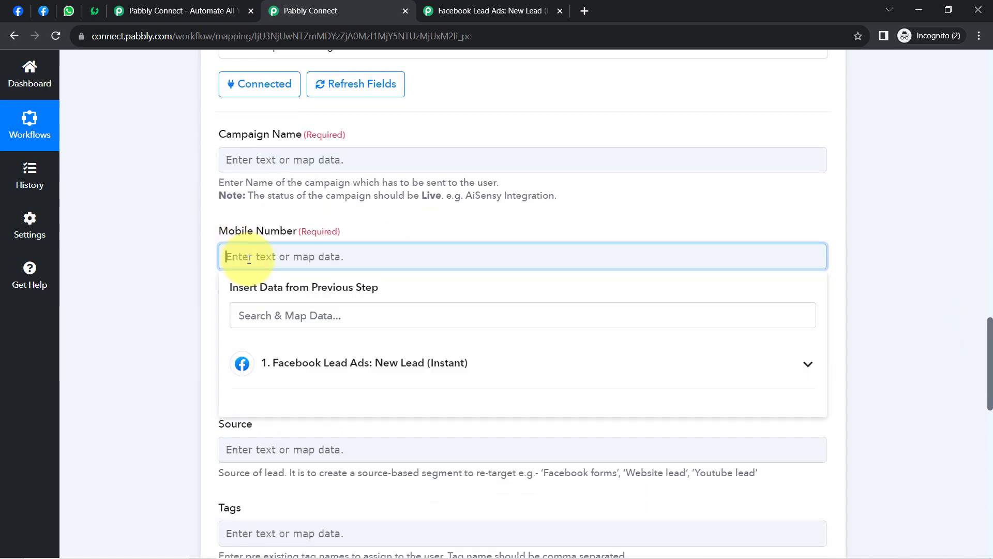
pyautogui.click(321, 363)
pyautogui.click(321, 486)
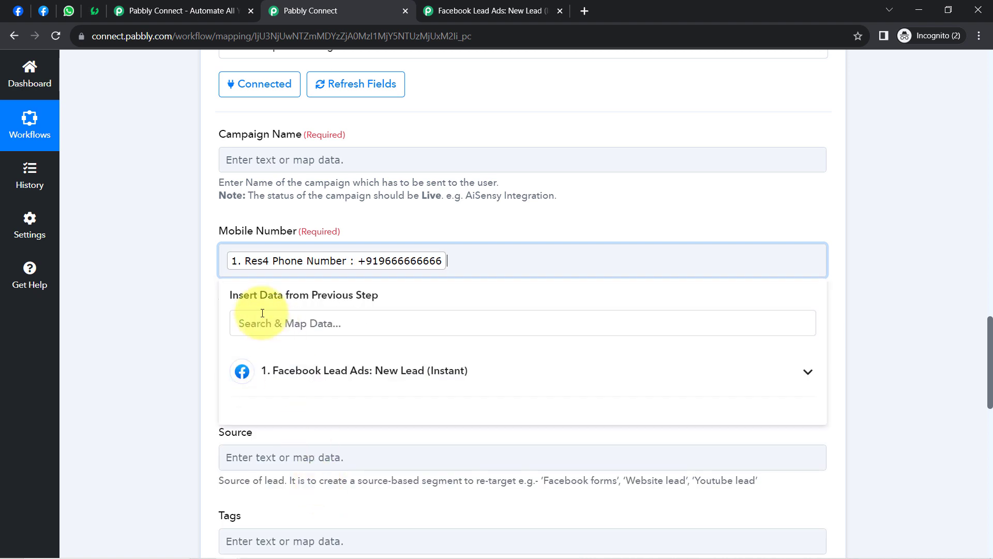
pyautogui.click(186, 289)
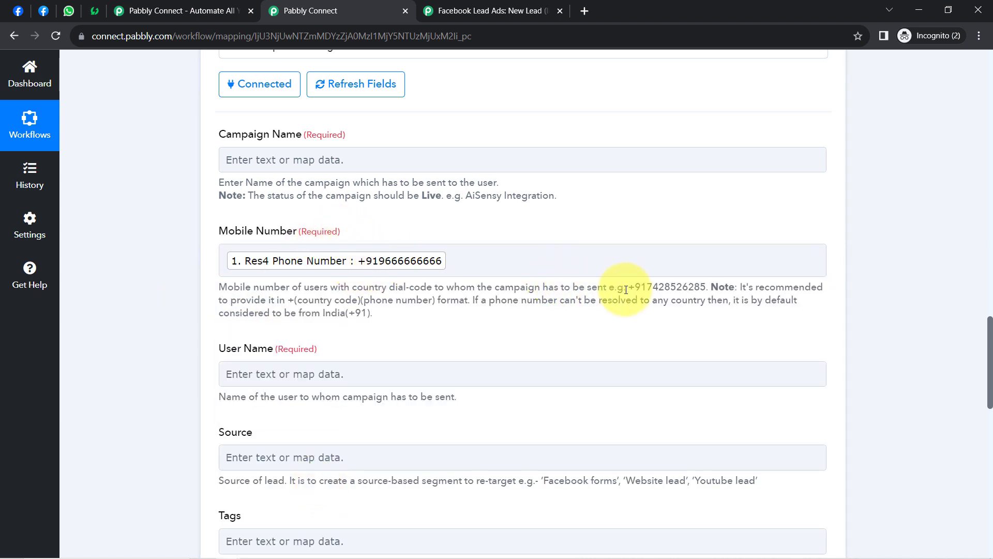
pyautogui.moveTo(627, 287); pyautogui.dragTo(645, 293)
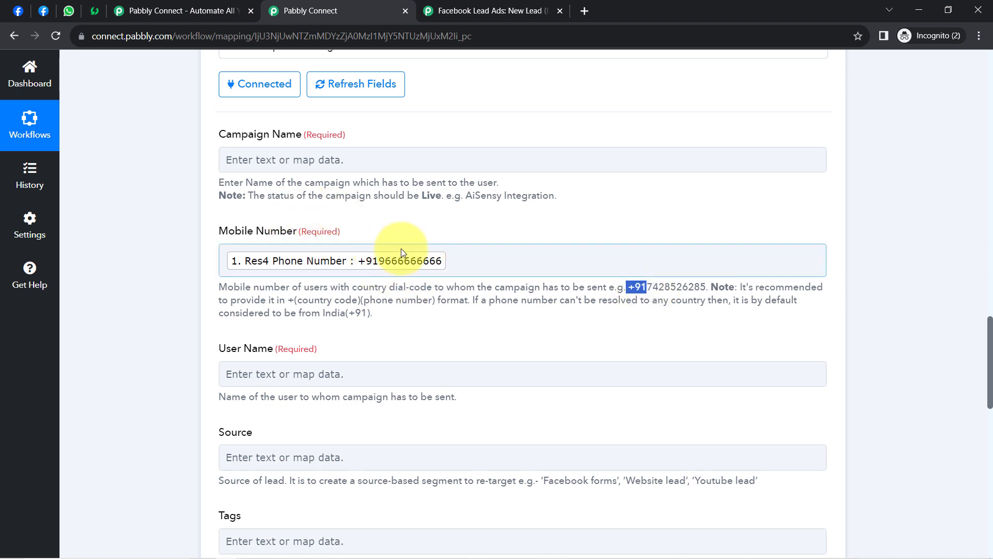
pyautogui.click(455, 259)
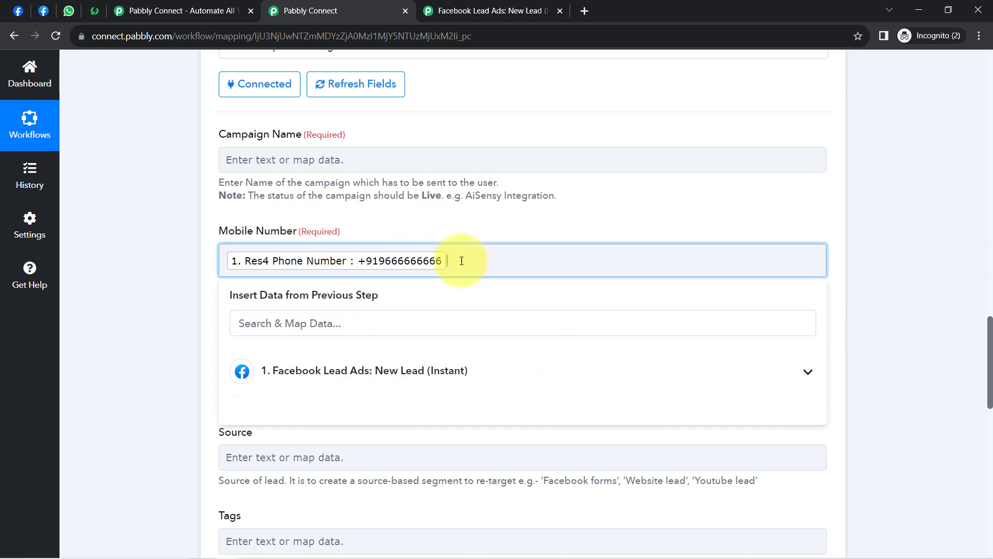
pyautogui.click(339, 373)
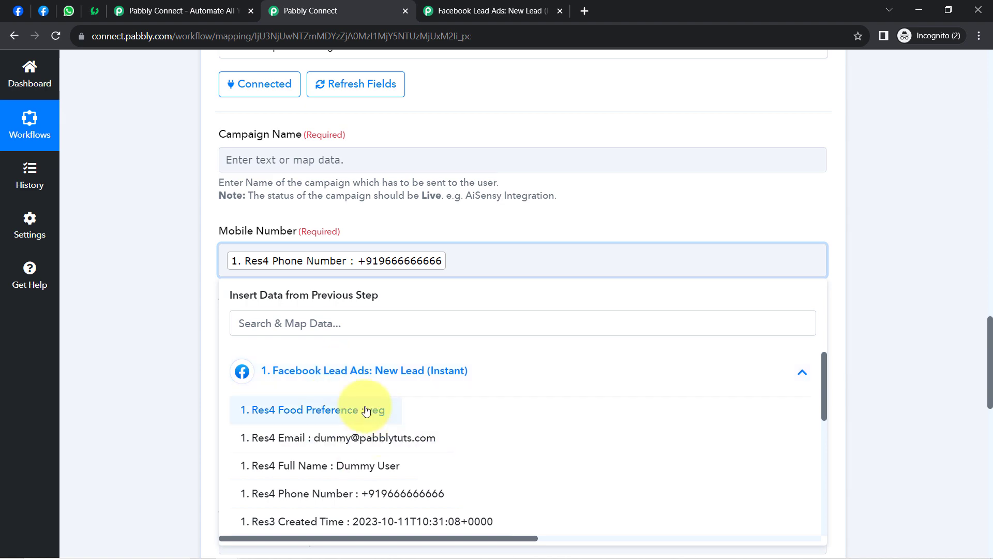
pyautogui.click(203, 314)
# Map the lead's Res4 Full Name into the User Name field
pyautogui.scroll(-3, 989, 353)
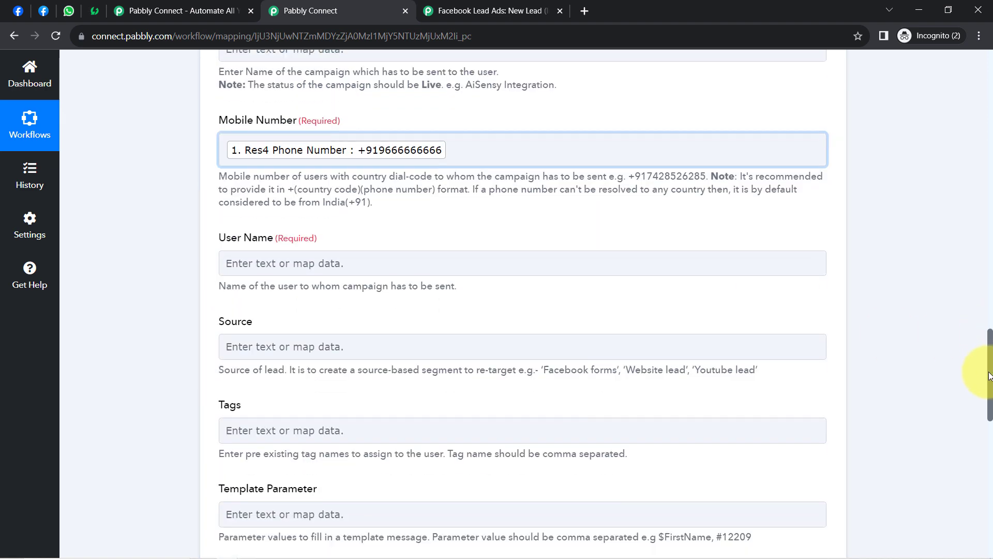
pyautogui.click(255, 229)
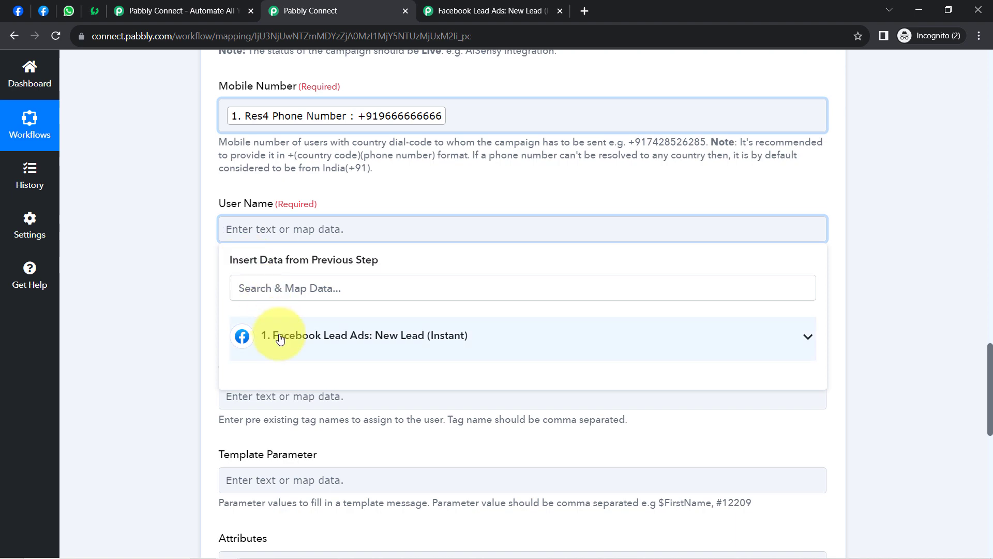
pyautogui.click(282, 336)
pyautogui.moveTo(226, 204); pyautogui.dragTo(264, 207)
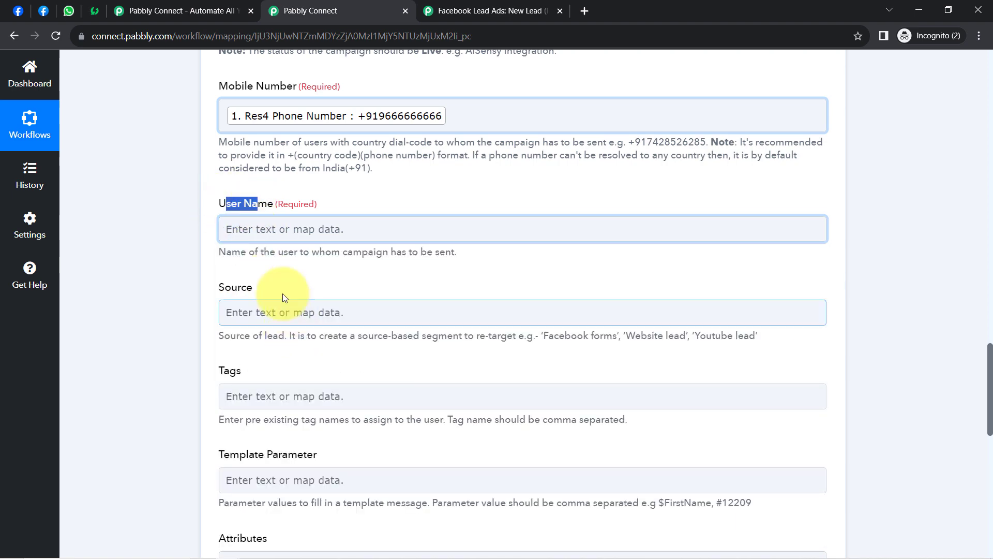
pyautogui.click(263, 223)
pyautogui.click(339, 437)
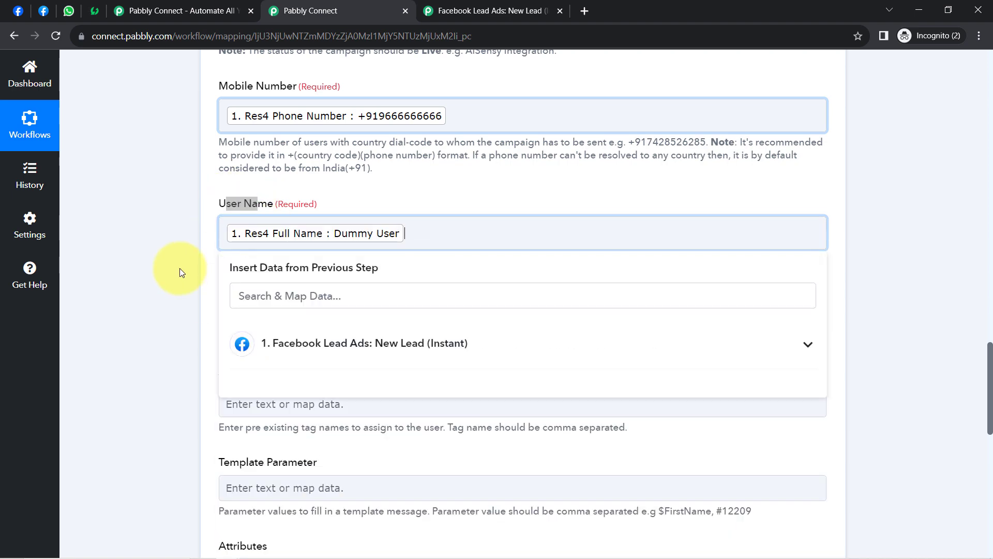
pyautogui.click(179, 268)
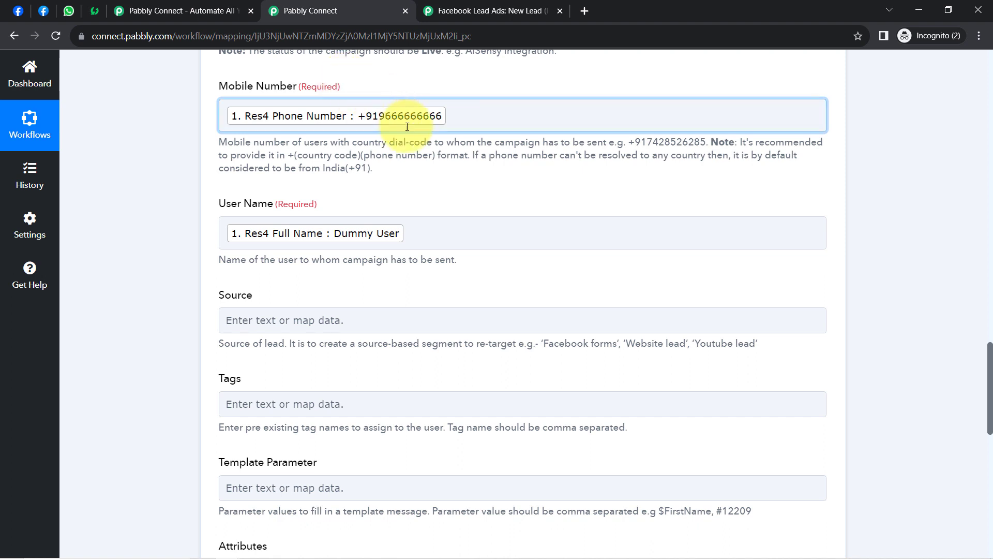
# Set the Source field to Facebook
pyautogui.click(242, 322)
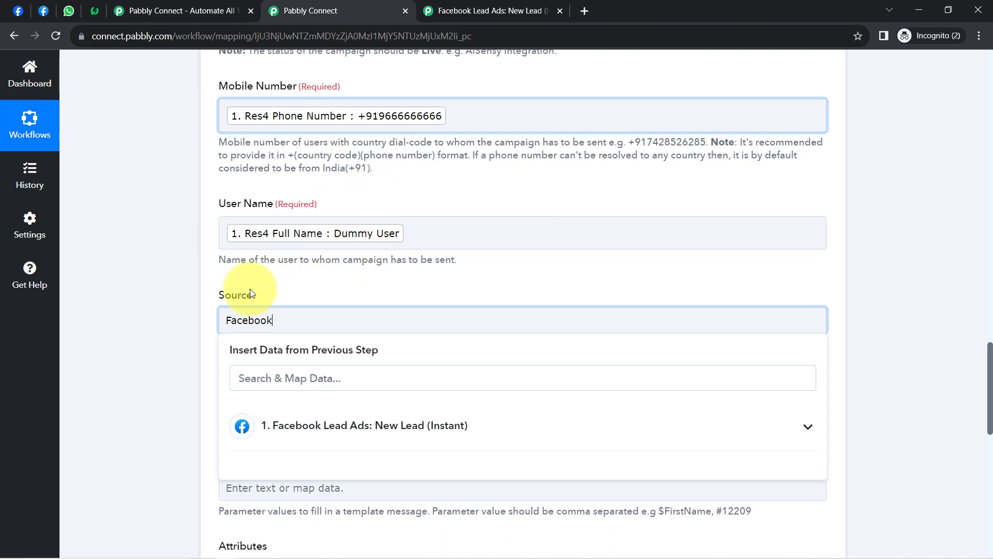
pyautogui.doubleClick(230, 294)
pyautogui.click(184, 322)
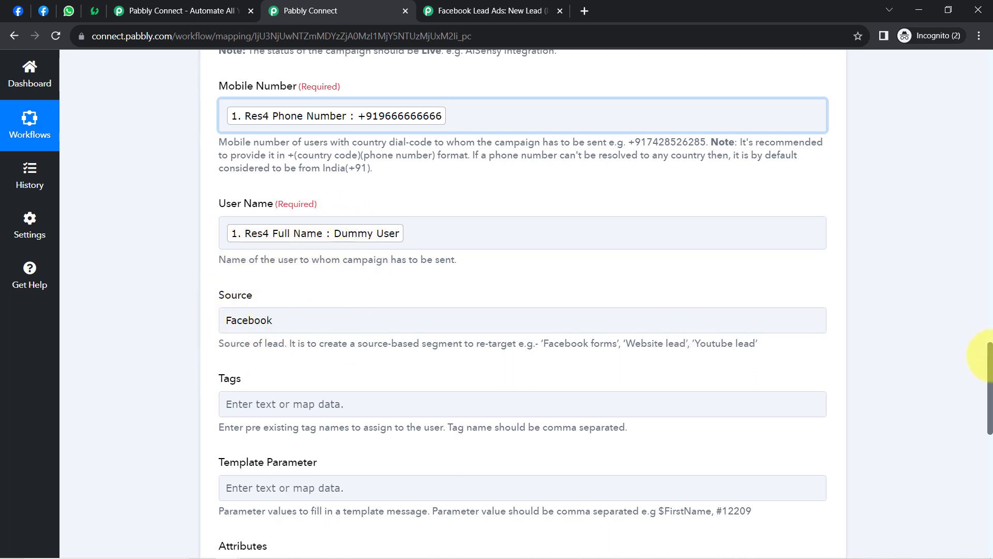
# Look over the Tags and Template Parameter fields, then go back to AiSensy's API key page
pyautogui.scroll(-4, 989, 356)
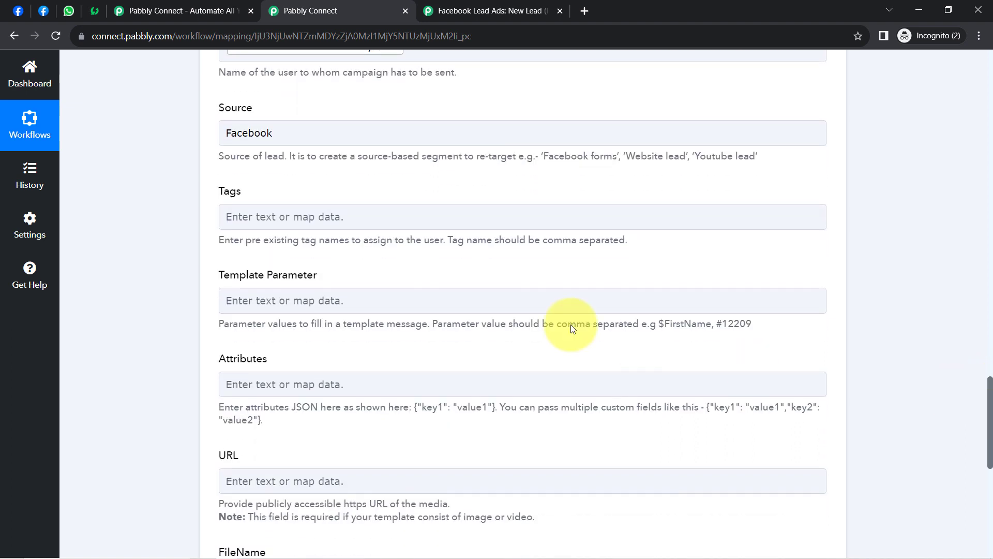
pyautogui.moveTo(219, 193); pyautogui.dragTo(246, 197)
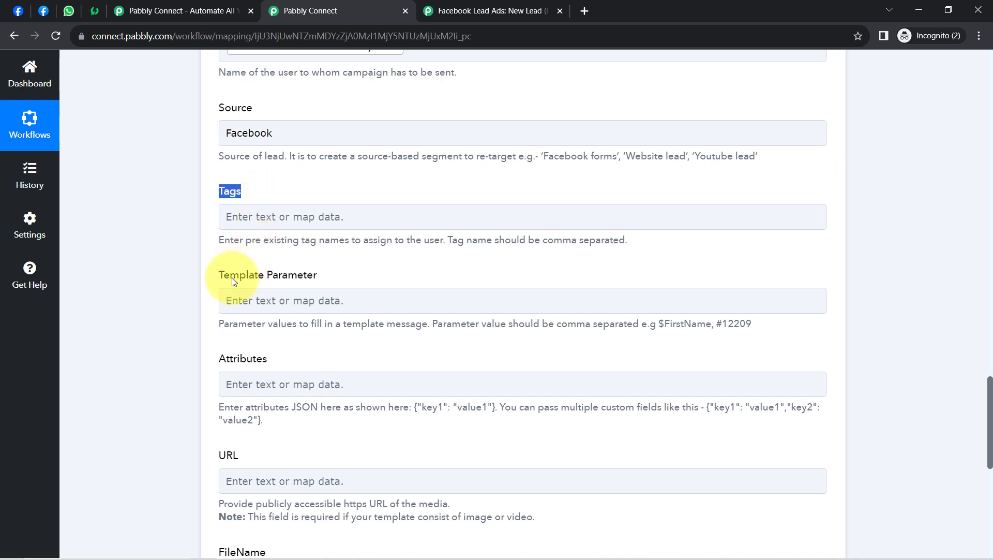
pyautogui.moveTo(230, 275); pyautogui.dragTo(312, 278)
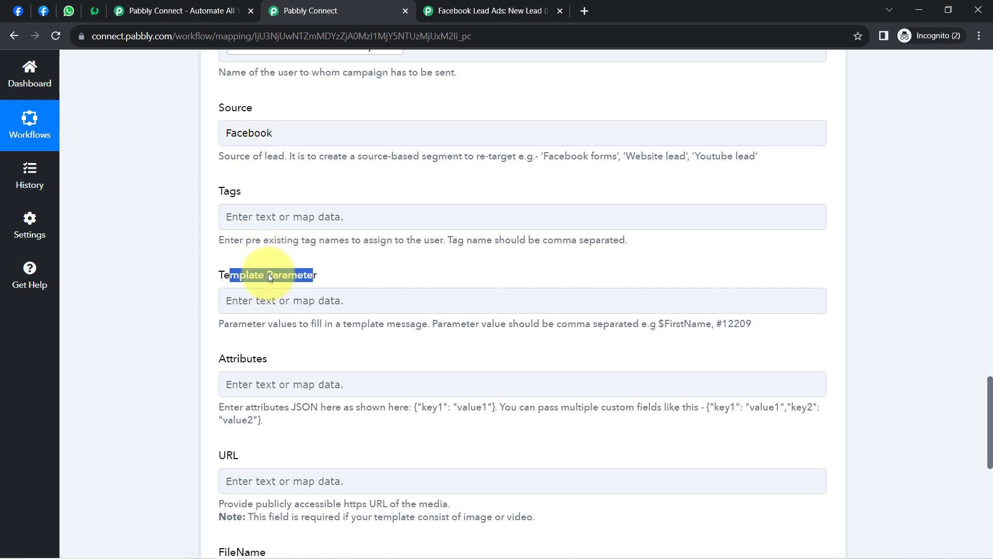
pyautogui.click(94, 11)
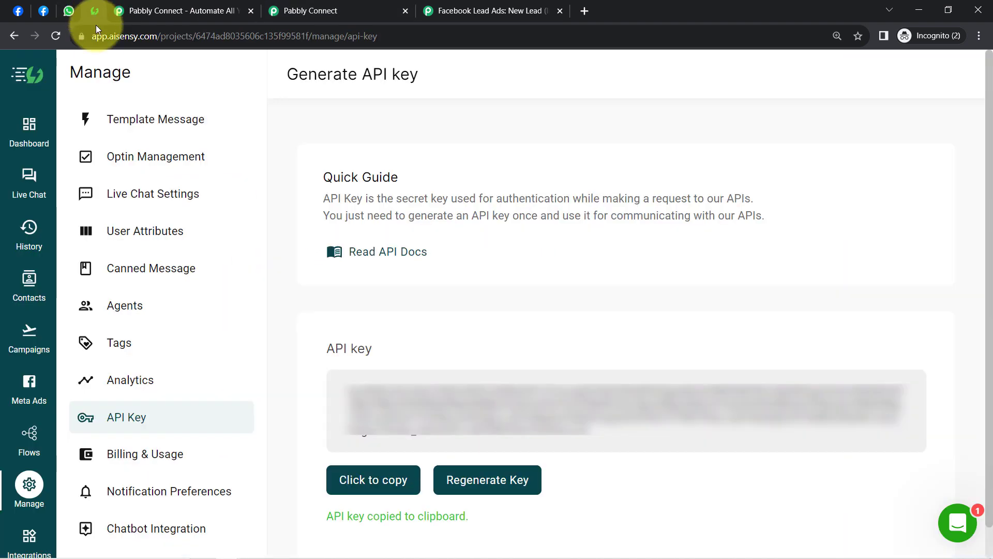
# List all existing templates under AiSensy's Manage > Template Messages
pyautogui.click(134, 122)
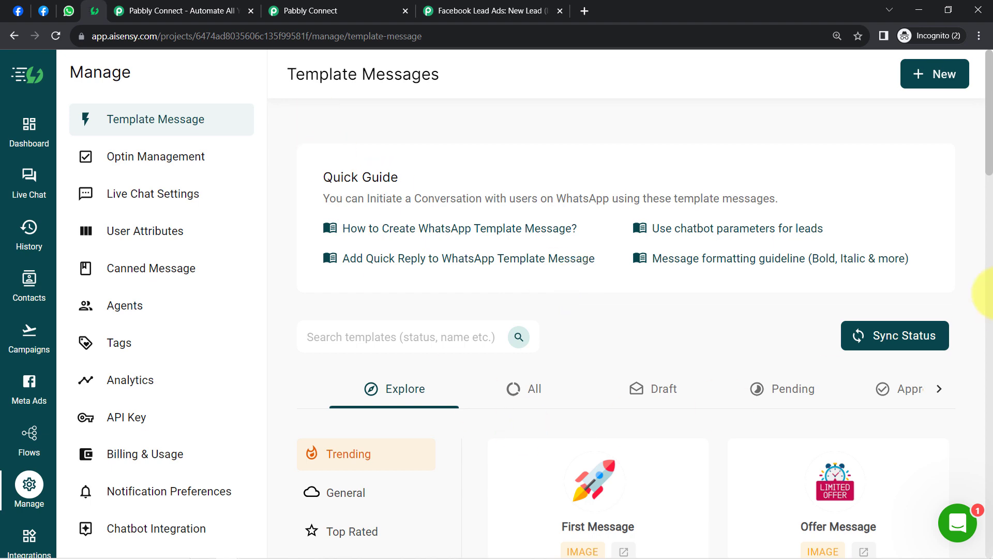
pyautogui.scroll(-3, 978, 155)
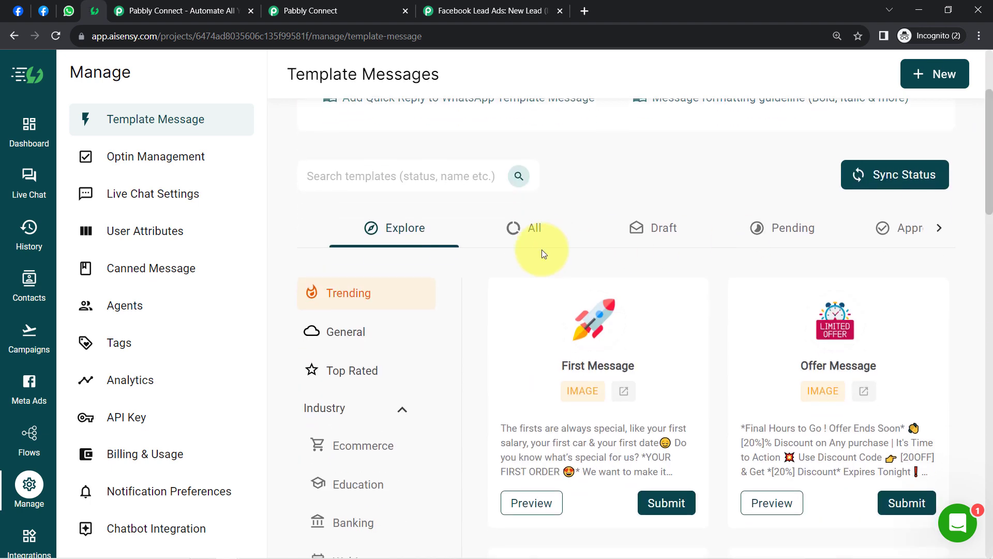
pyautogui.click(532, 237)
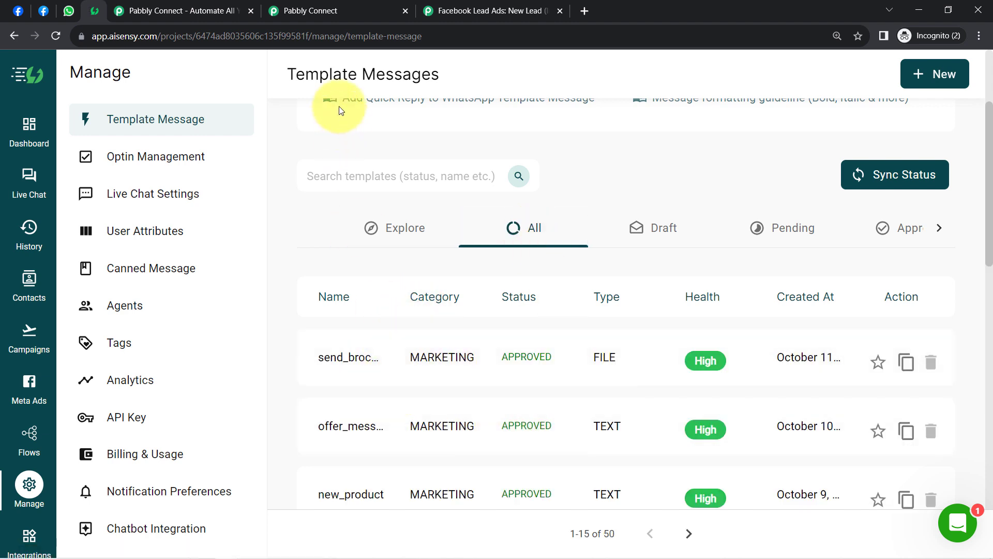
pyautogui.moveTo(319, 74); pyautogui.dragTo(431, 74)
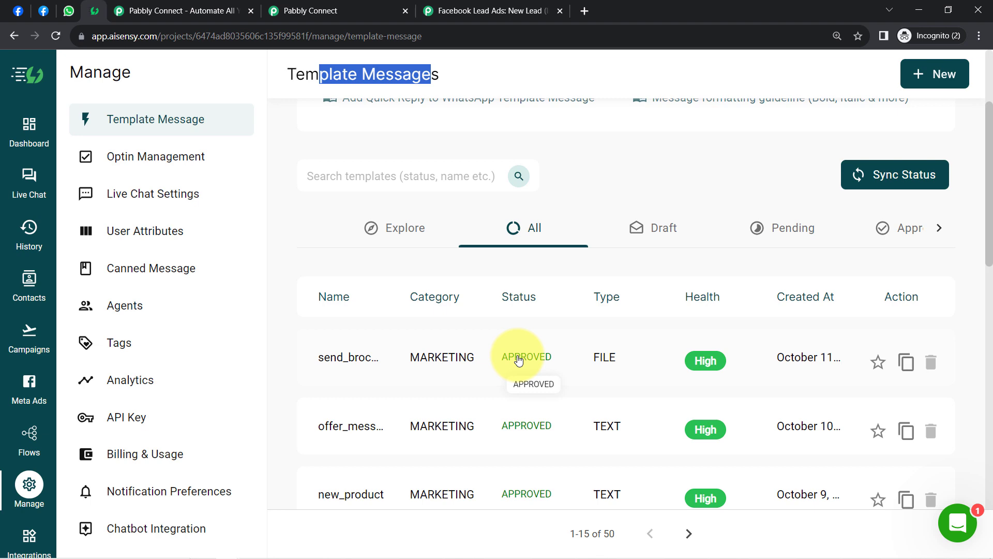
pyautogui.moveTo(989, 238); pyautogui.dragTo(978, 162)
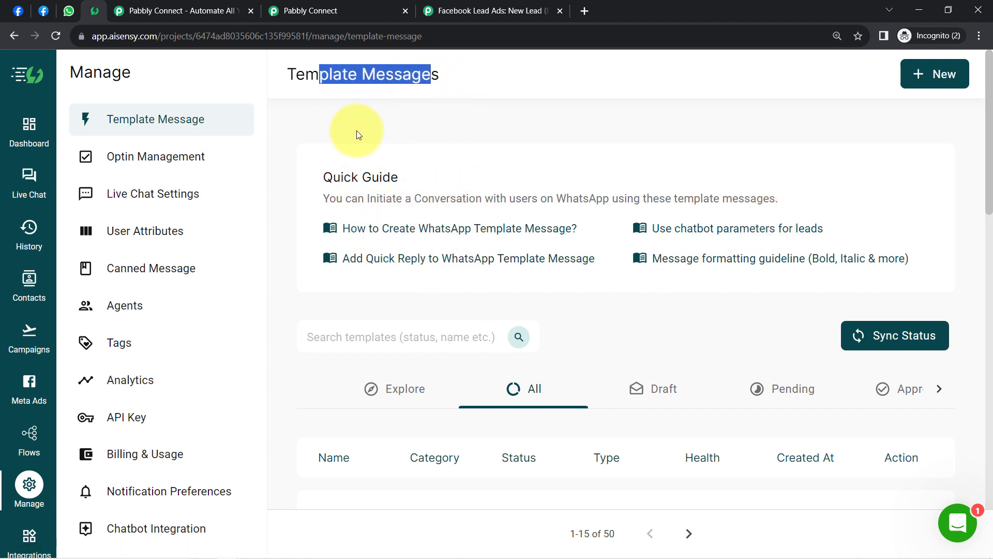
# Start a new template, discard it, and return to the All templates list
pyautogui.click(919, 78)
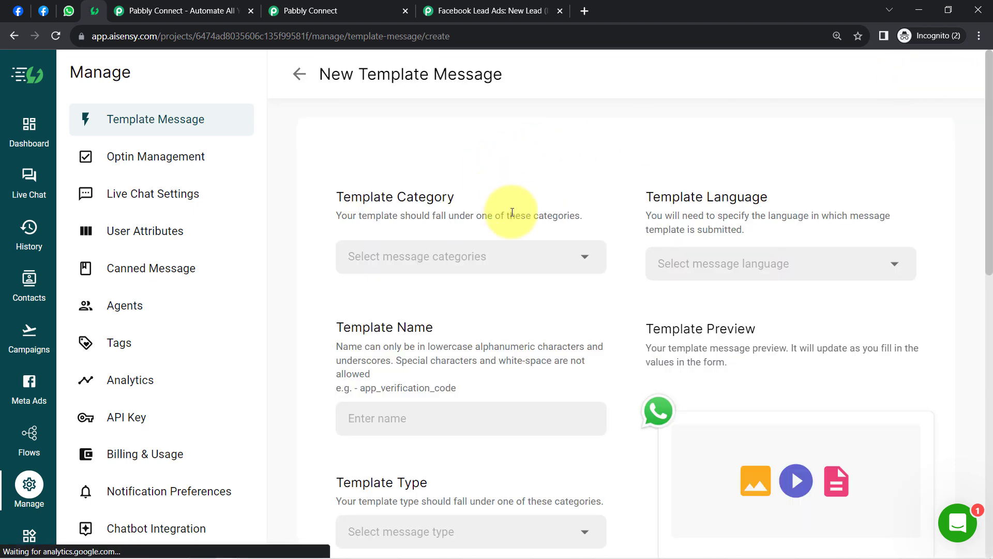
pyautogui.click(298, 75)
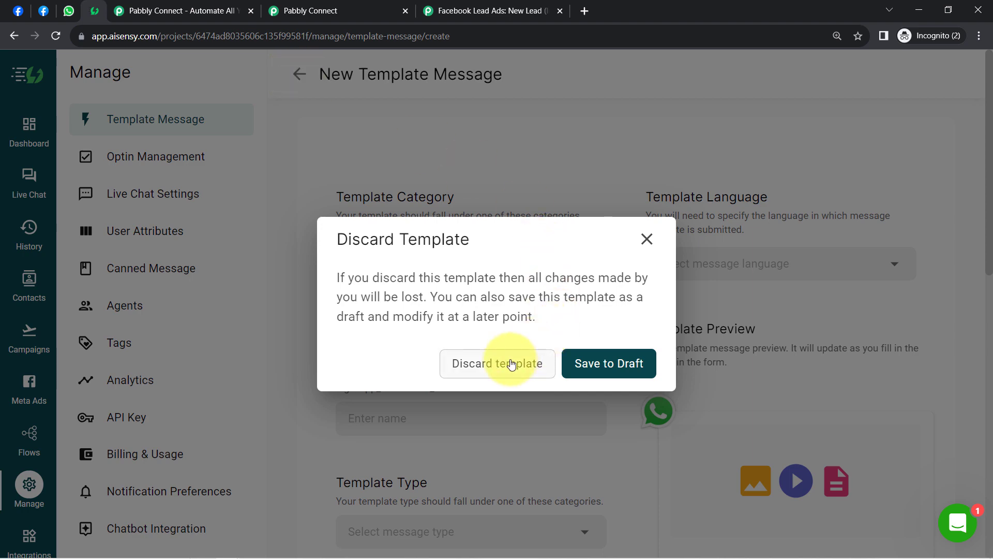
pyautogui.click(512, 365)
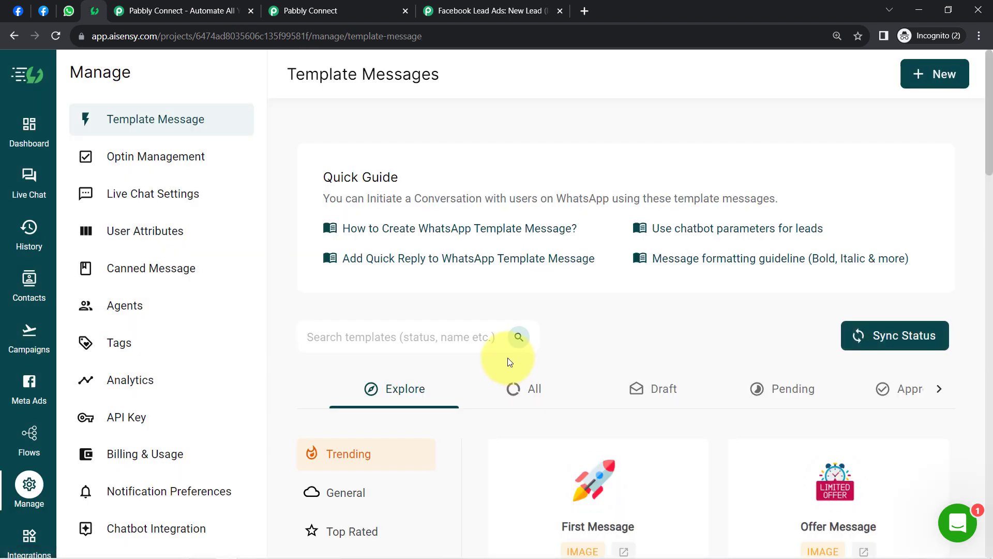
pyautogui.moveTo(989, 157); pyautogui.dragTo(987, 221)
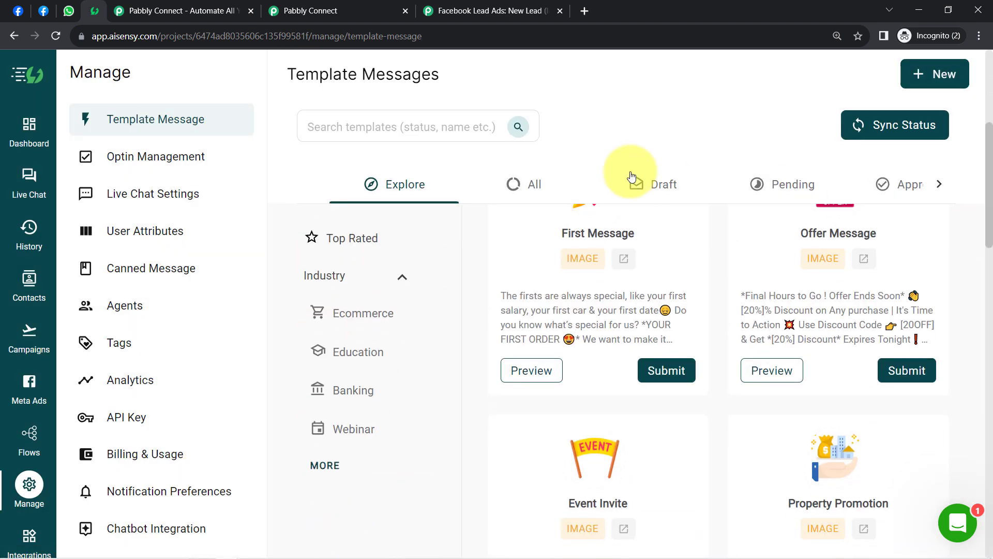
pyautogui.click(528, 184)
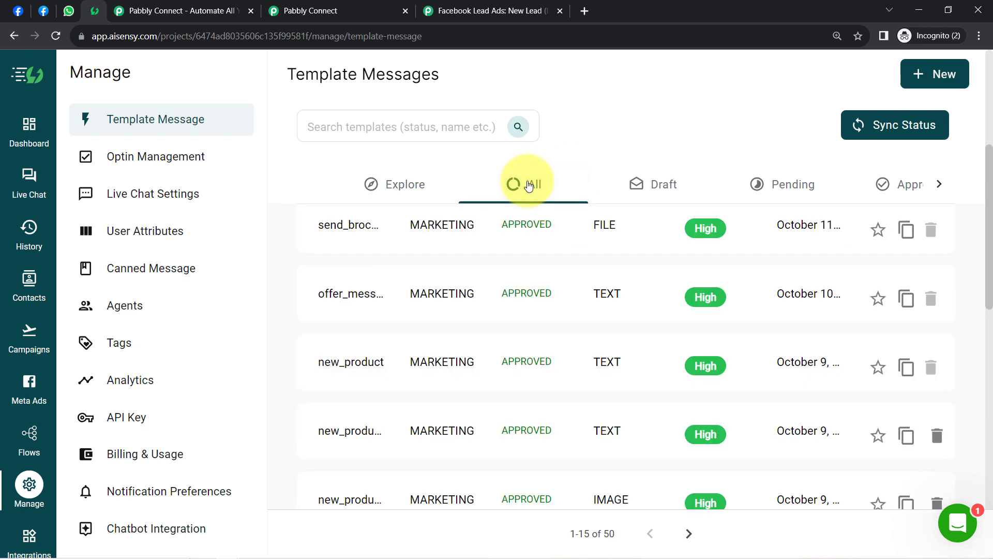
# Preview the send_brochure template and pick out its numbered placeholders, including {{1}}, {{5}} and {{7}}
pyautogui.click(343, 234)
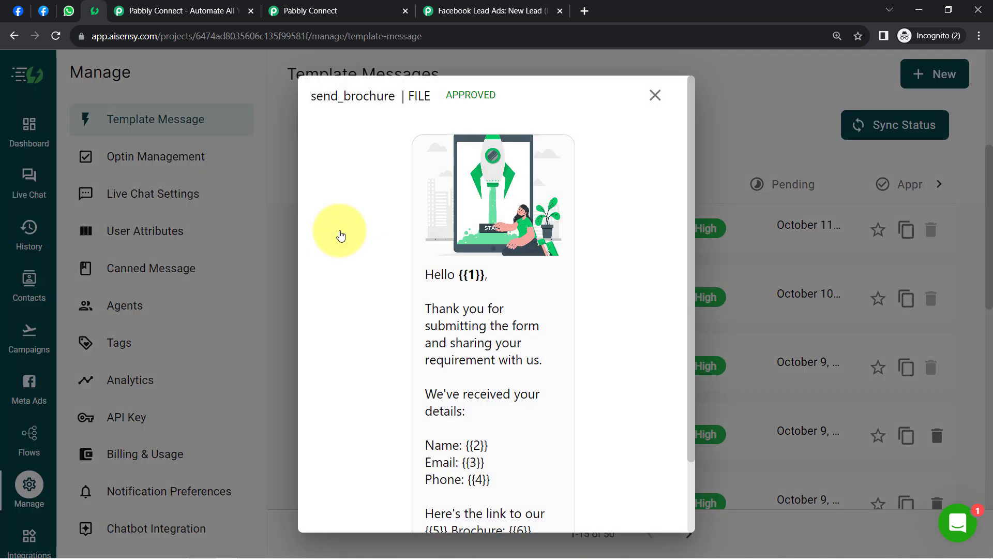
pyautogui.scroll(-2, 689, 197)
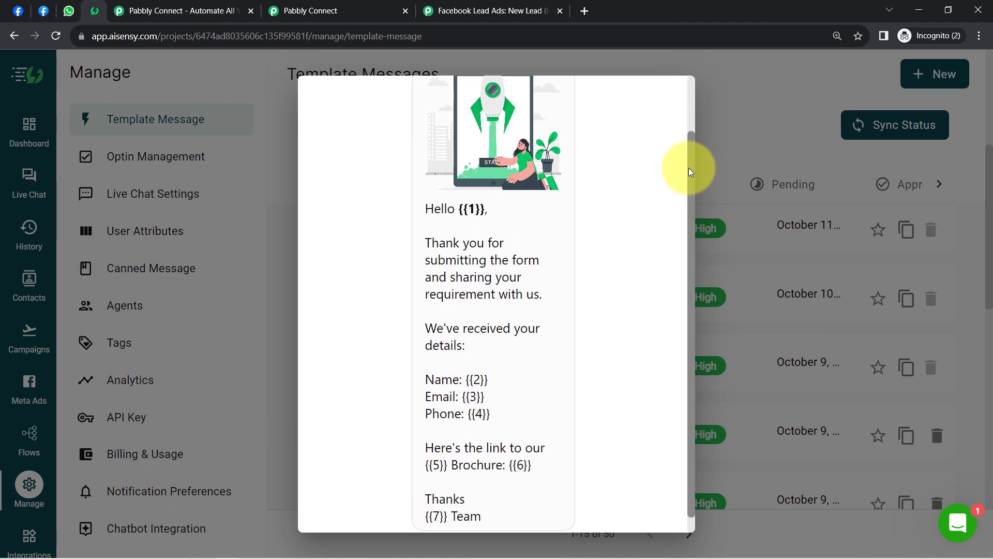
pyautogui.scroll(-1, 688, 187)
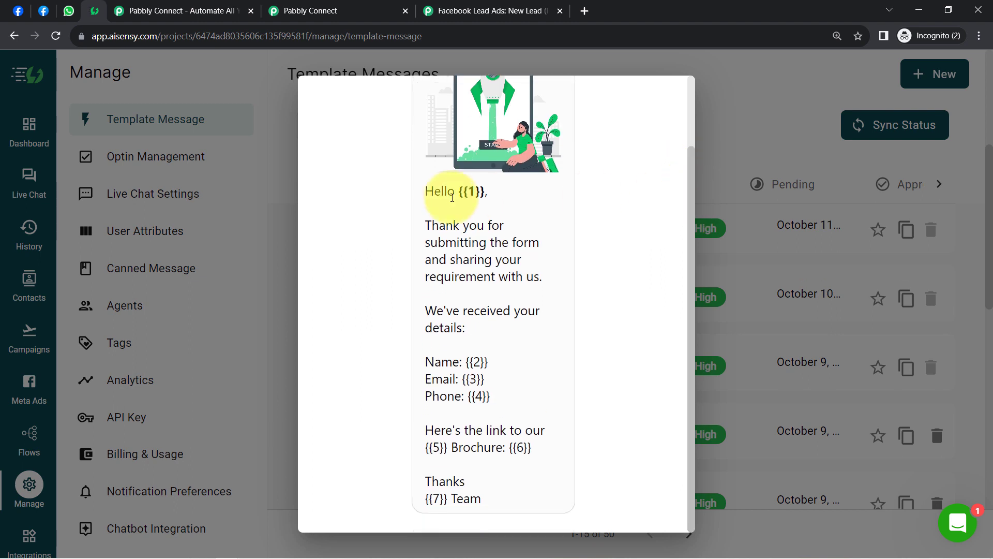
pyautogui.moveTo(457, 192); pyautogui.dragTo(486, 192)
pyautogui.moveTo(465, 379); pyautogui.dragTo(489, 396)
pyautogui.moveTo(503, 448); pyautogui.dragTo(530, 448)
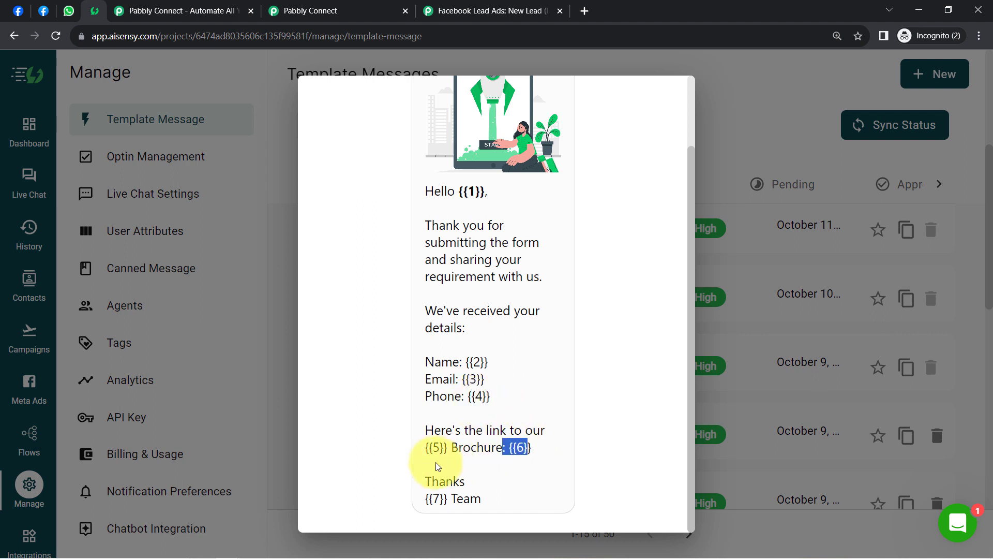
pyautogui.moveTo(425, 448); pyautogui.dragTo(448, 449)
pyautogui.moveTo(425, 499); pyautogui.dragTo(451, 499)
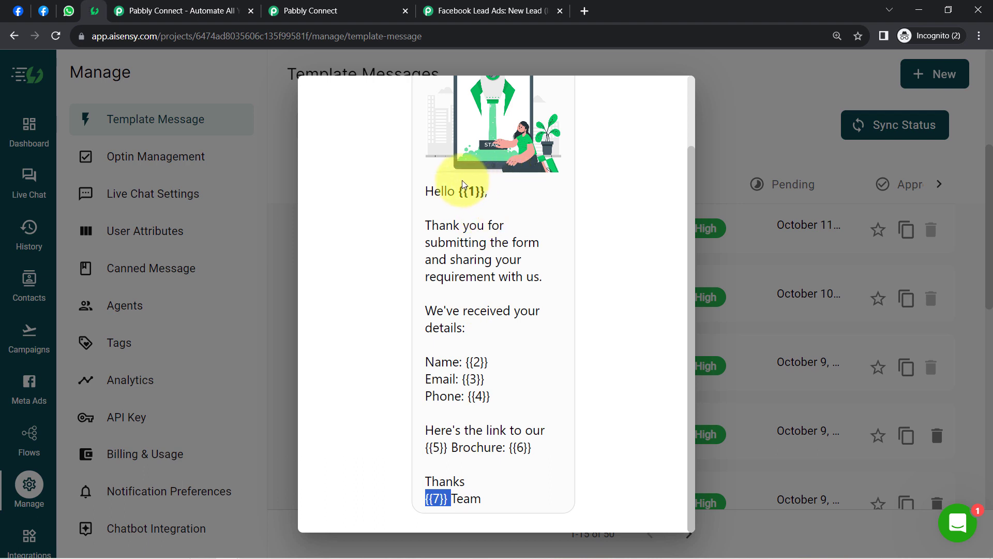
# Recheck the {{1}} greeting, {{3}} Email and {{6}} brochure link placeholders, then return to Pabbly Connect
pyautogui.moveTo(458, 191); pyautogui.dragTo(487, 191)
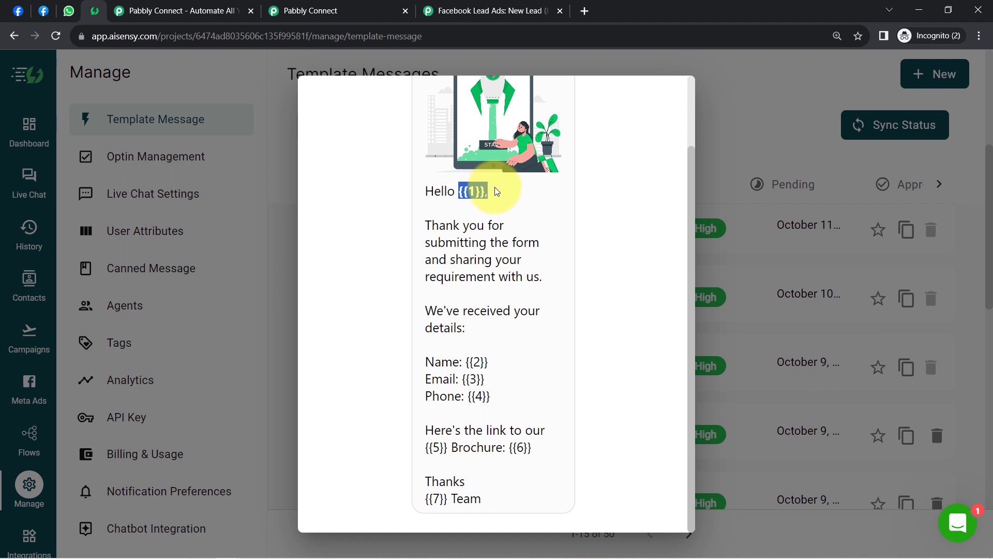
pyautogui.click(461, 228)
pyautogui.moveTo(462, 191); pyautogui.dragTo(489, 192)
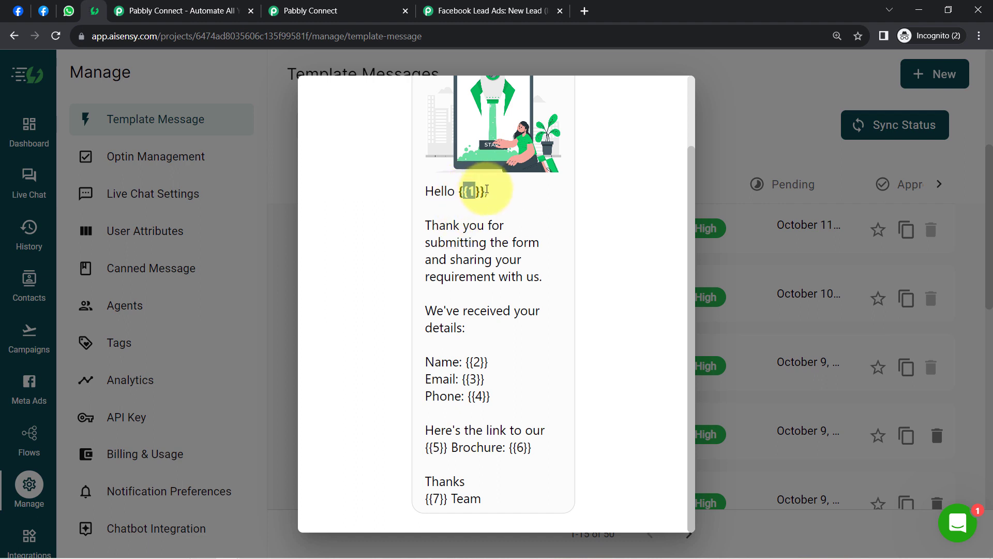
pyautogui.moveTo(437, 379); pyautogui.dragTo(515, 386)
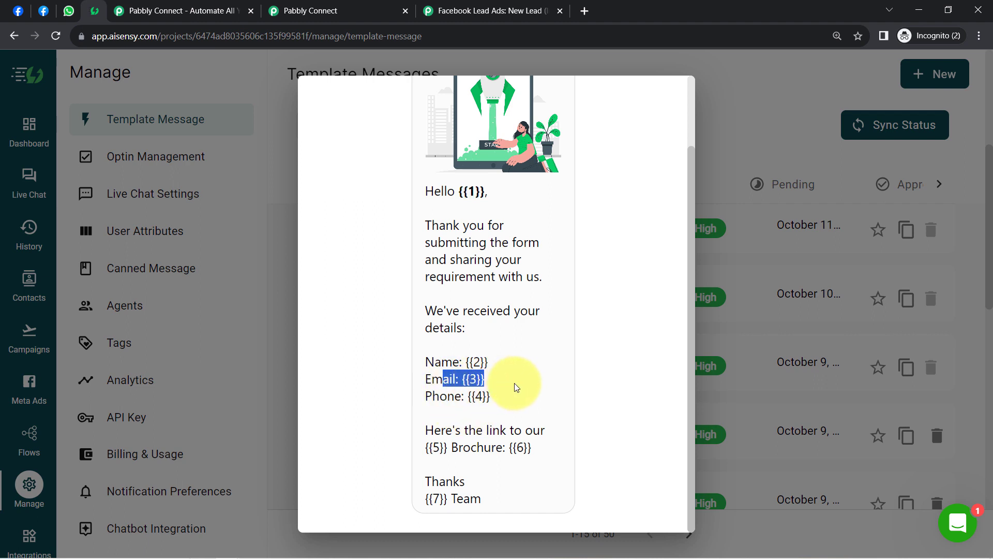
pyautogui.click(428, 449)
pyautogui.moveTo(532, 448); pyautogui.dragTo(503, 449)
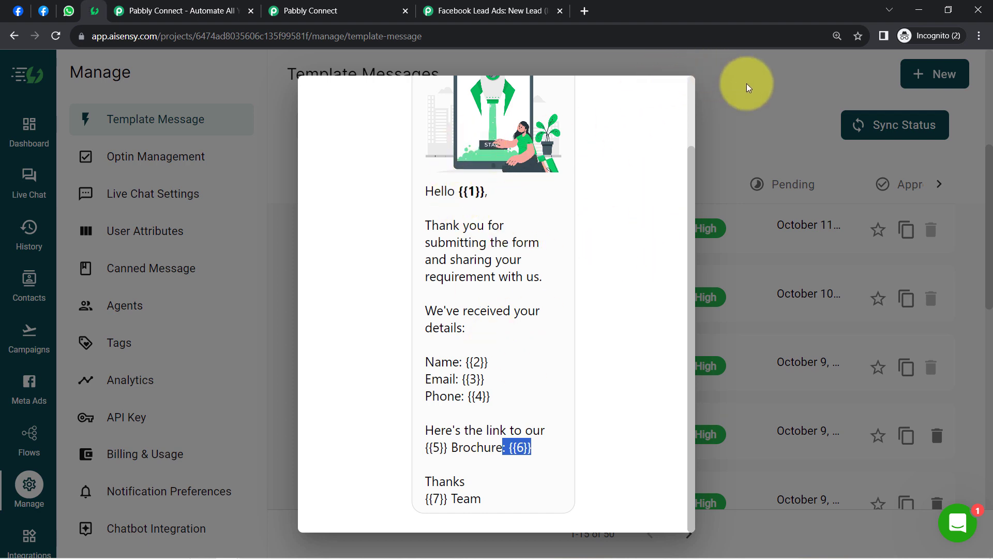
pyautogui.click(361, 11)
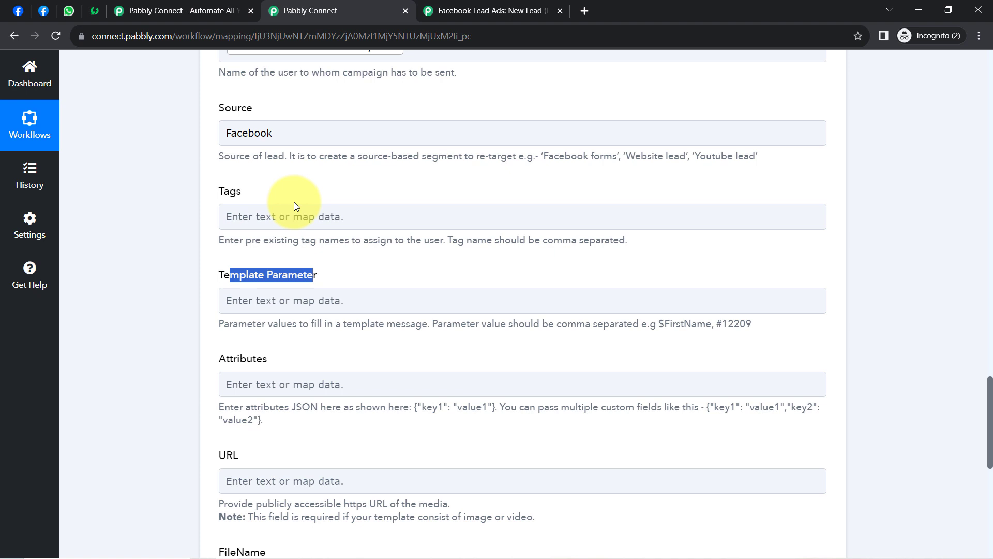
# Compare the Template Parameter field with the template's {{1}} placeholder after Hello
pyautogui.tripleClick(250, 274)
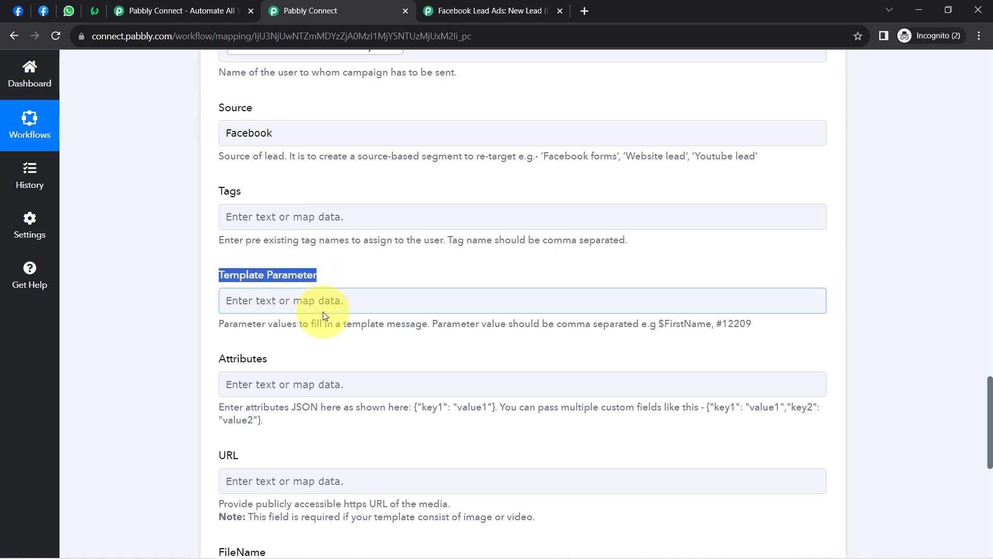
pyautogui.click(88, 11)
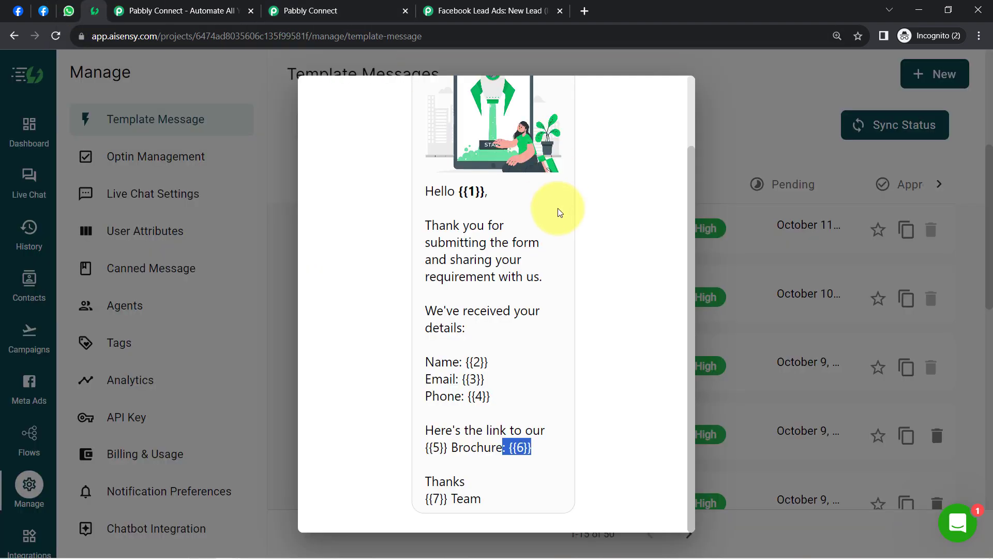
pyautogui.moveTo(456, 193); pyautogui.dragTo(494, 194)
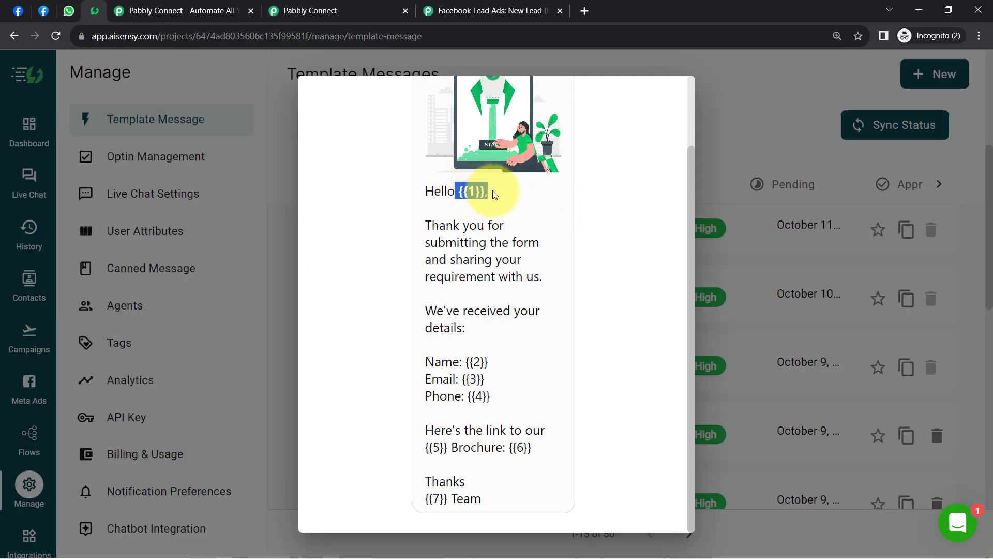
pyautogui.click(318, 11)
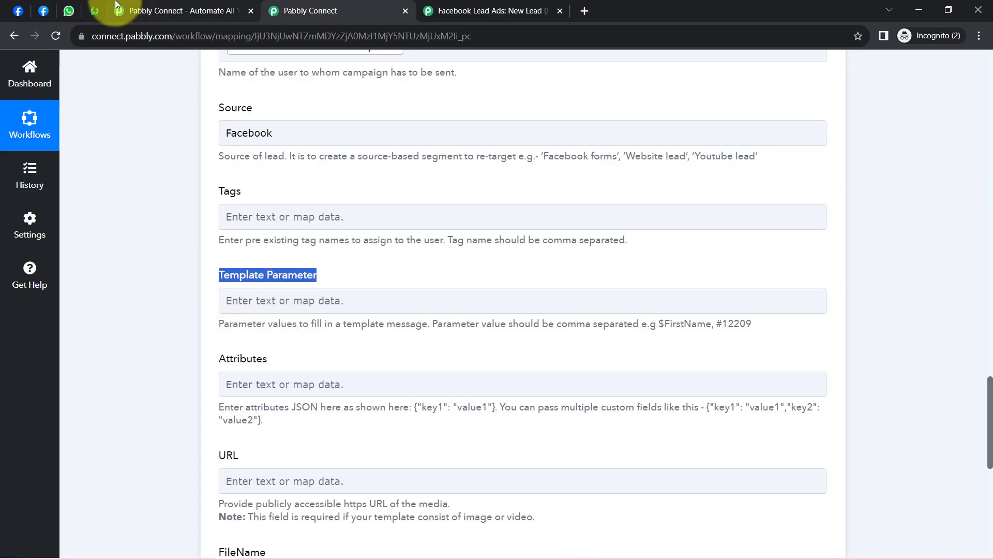
# Close the duplicate Pabbly Connect tab and bring the Template Parameter field into view
pyautogui.click(89, 11)
pyautogui.moveTo(311, 10); pyautogui.dragTo(227, 7)
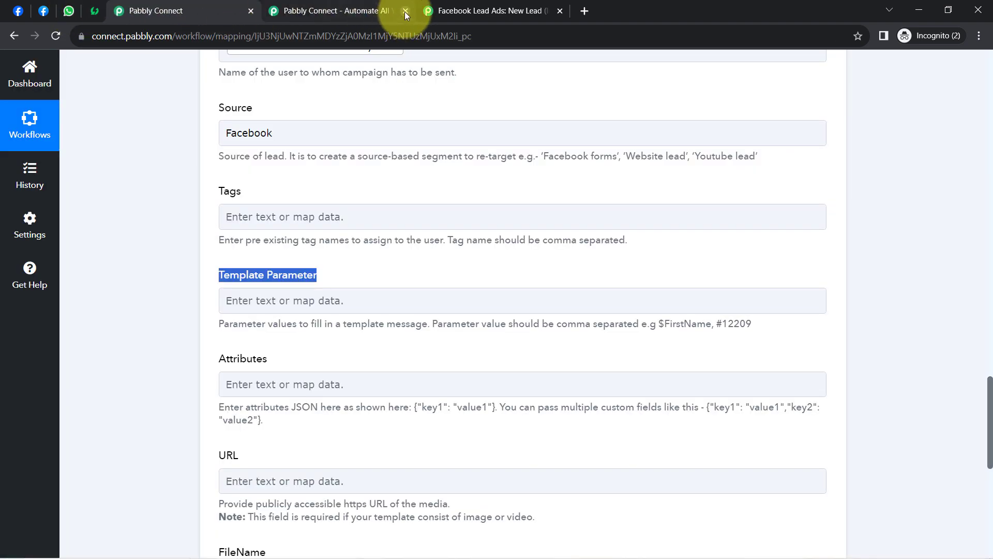
pyautogui.click(405, 11)
pyautogui.click(175, 287)
pyautogui.click(273, 297)
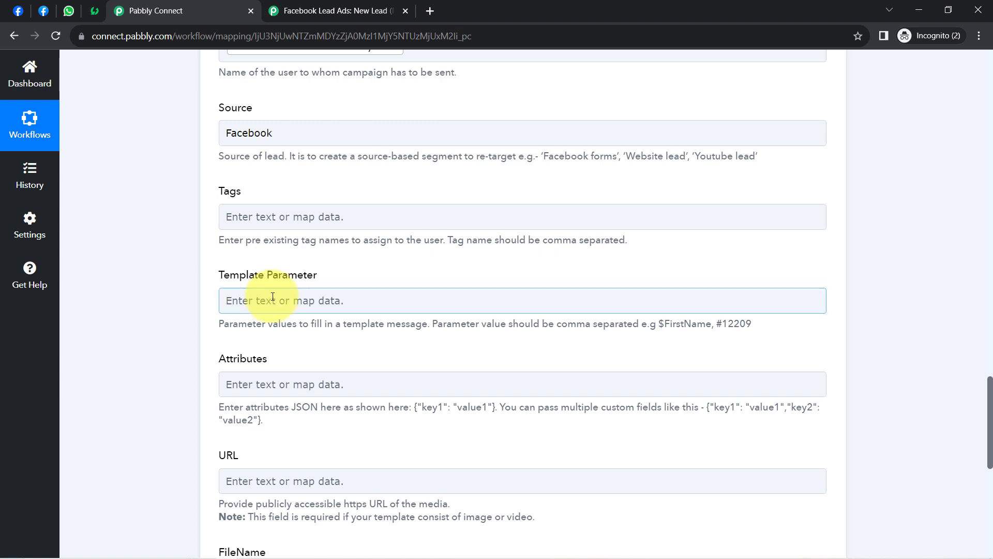
pyautogui.click(880, 358)
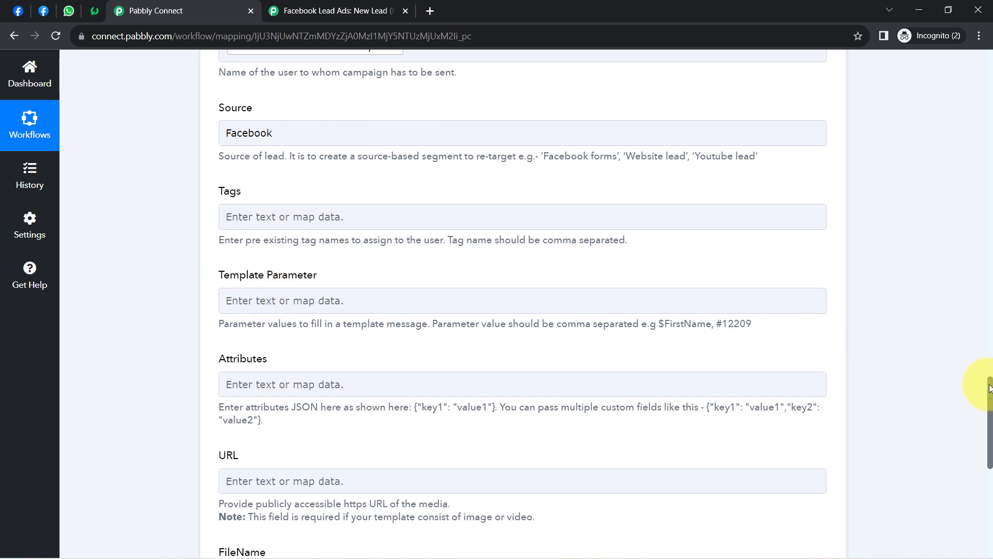
pyautogui.moveTo(991, 391); pyautogui.dragTo(975, 406)
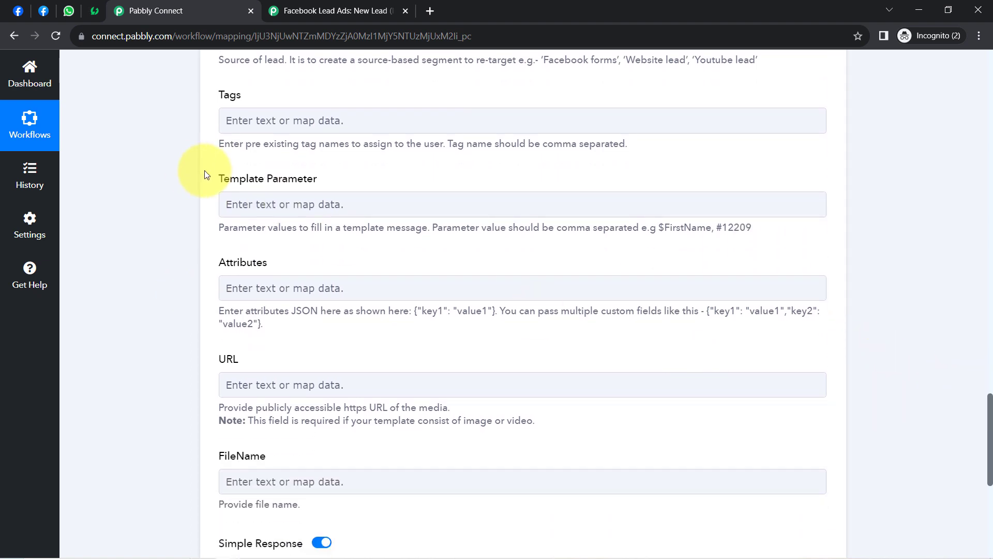
# Insert the lead's Full Name into Template Parameter twice from Facebook Lead Ads
pyautogui.click(262, 204)
pyautogui.click(302, 313)
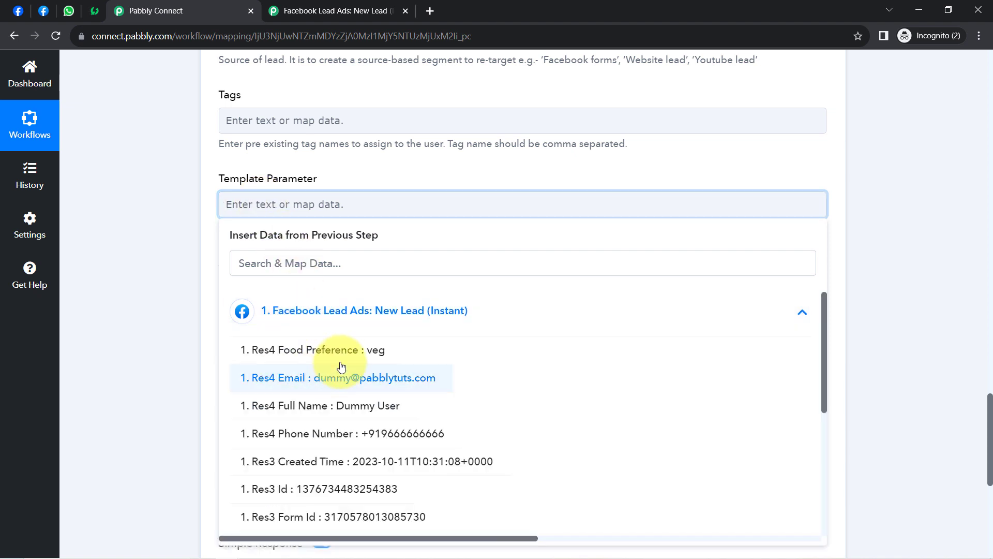
pyautogui.click(320, 407)
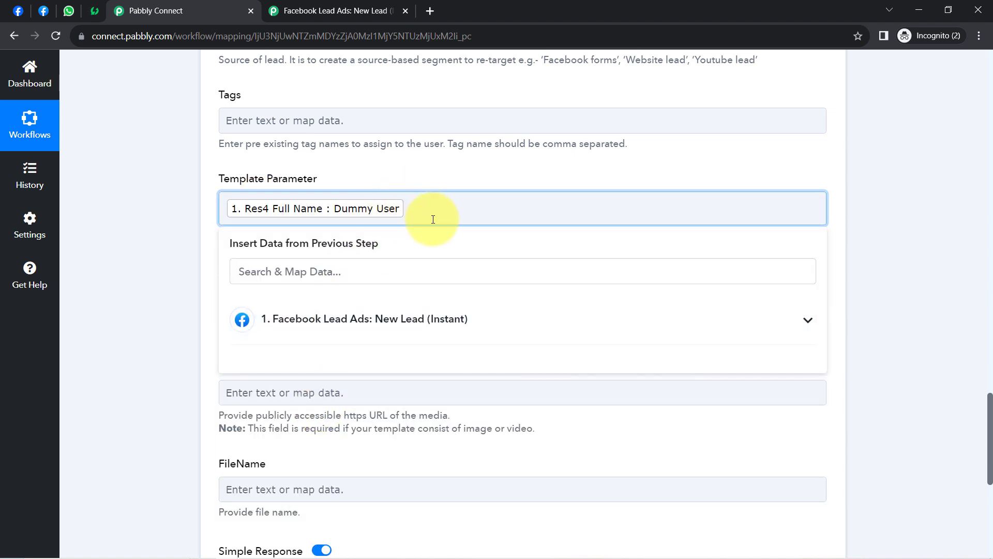
pyautogui.click(94, 11)
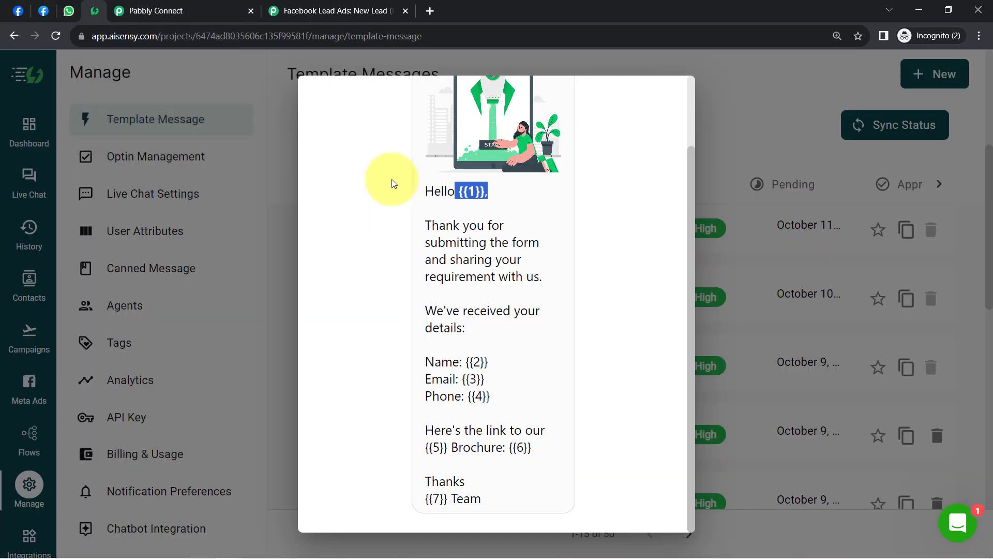
pyautogui.click(223, 12)
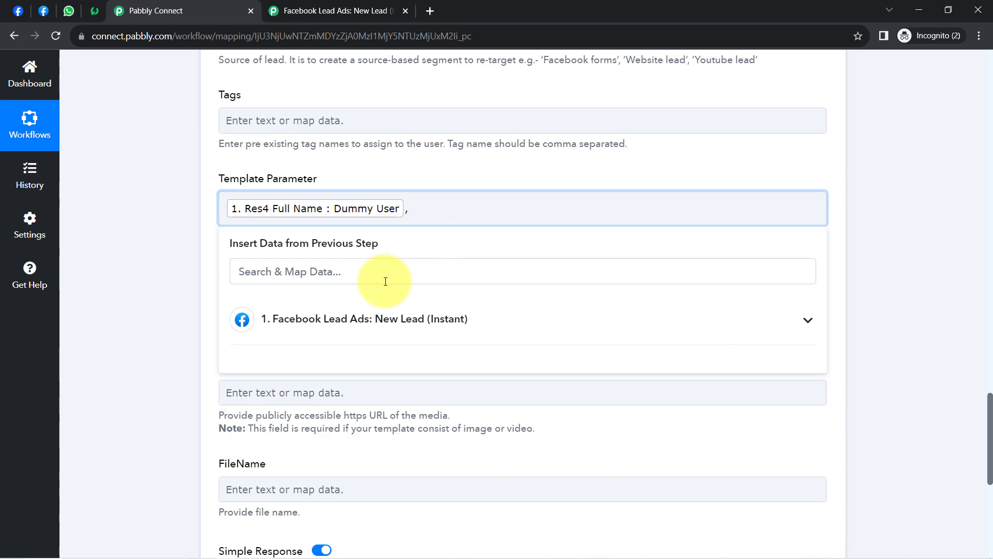
pyautogui.click(365, 318)
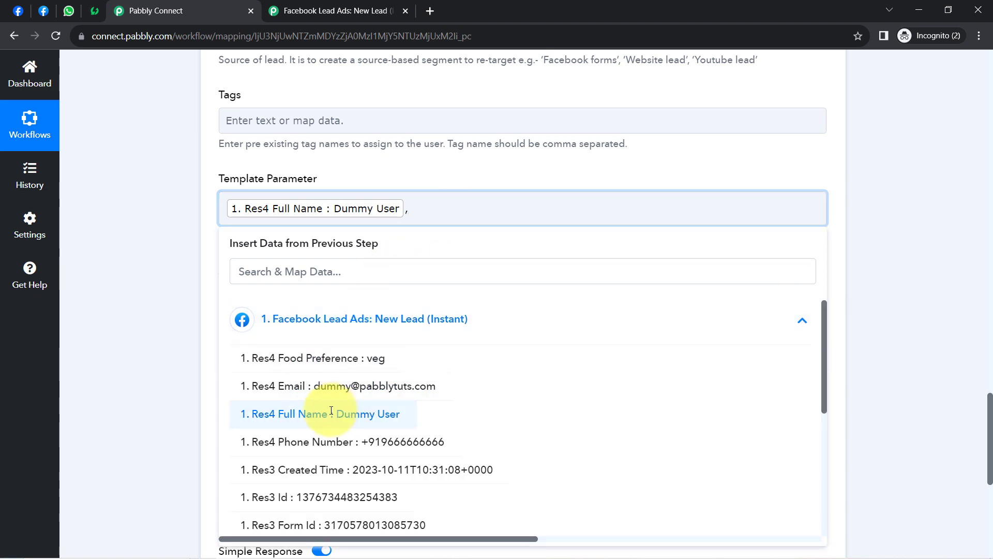
pyautogui.click(310, 413)
# Check the AiSensy template's Name, {{5}} and {{6}} brochure variables against the mapping
pyautogui.click(94, 10)
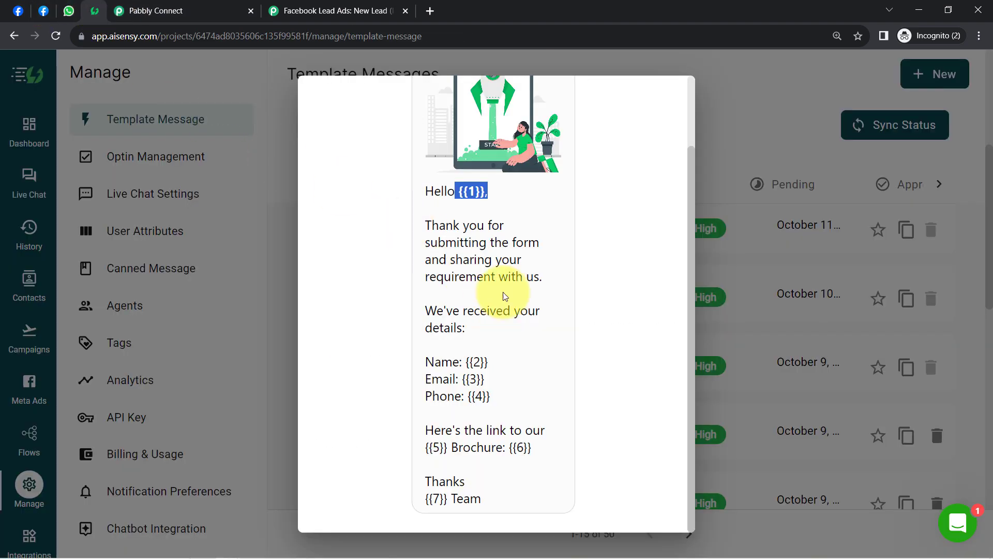
pyautogui.moveTo(489, 362)
pyautogui.mouseDown()
pyautogui.moveTo(445, 361)
pyautogui.moveTo(484, 379)
pyautogui.mouseUp()
pyautogui.click(436, 424)
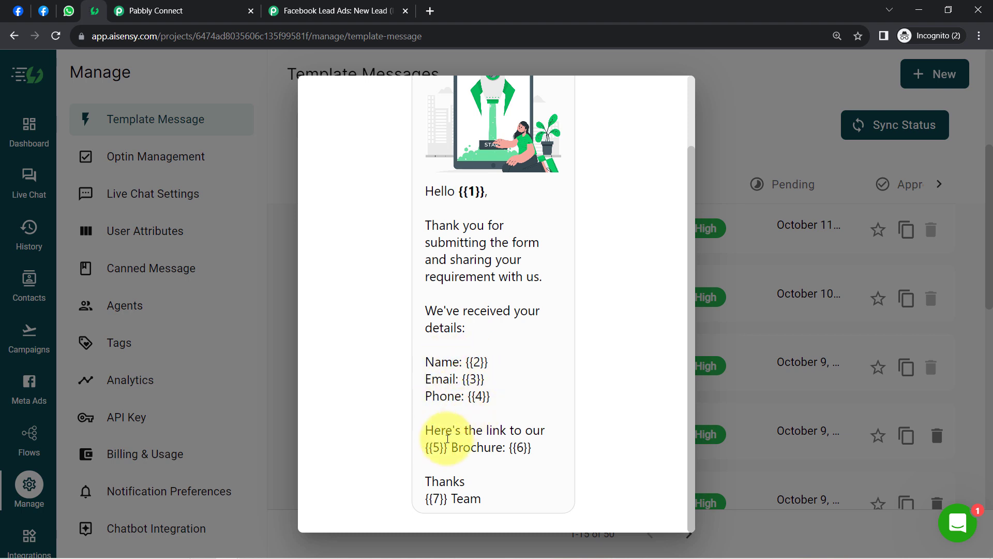
pyautogui.moveTo(426, 448); pyautogui.dragTo(448, 448)
pyautogui.moveTo(532, 448); pyautogui.dragTo(506, 448)
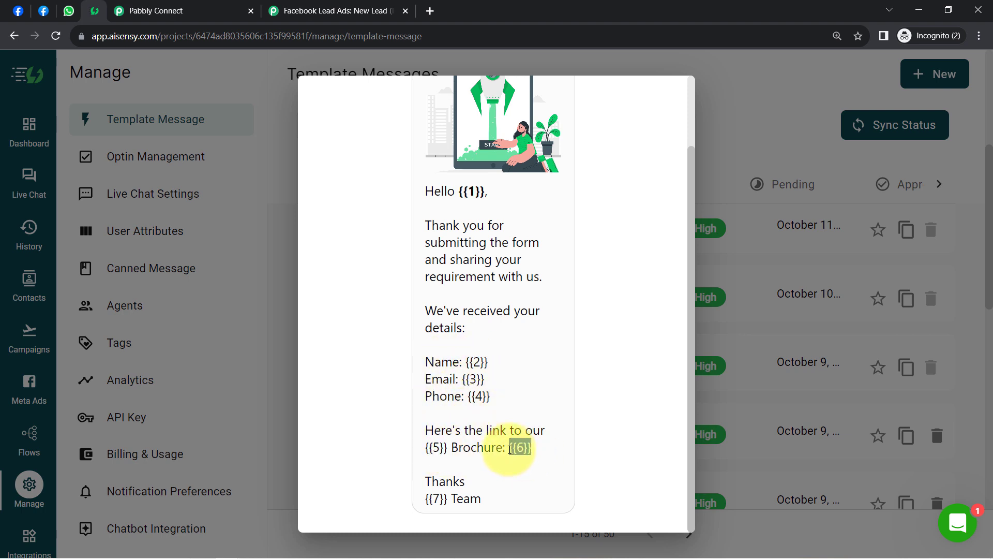
pyautogui.click(177, 6)
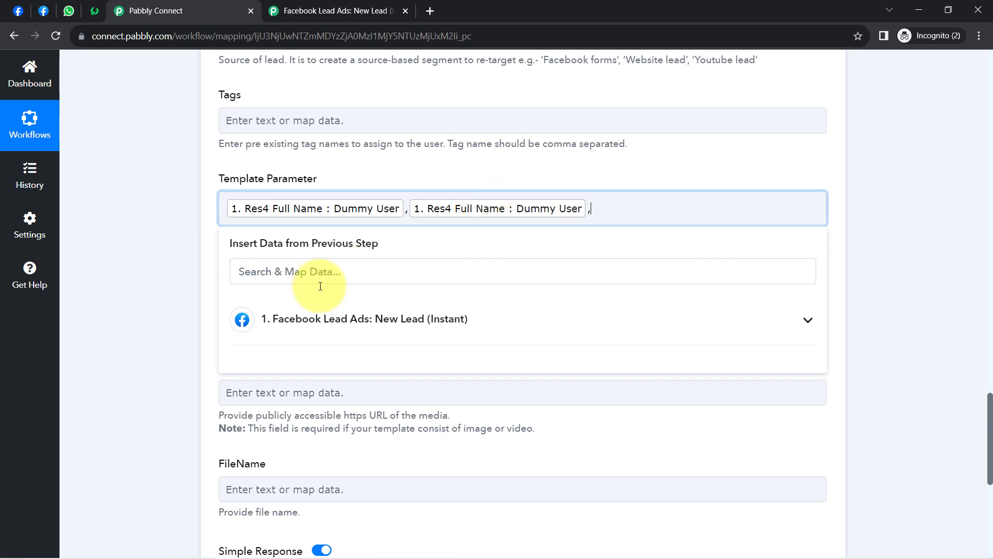
# Add the lead's Email and Phone Number to Template Parameter, comma separated
pyautogui.click(286, 316)
pyautogui.click(276, 276)
pyautogui.write('@')
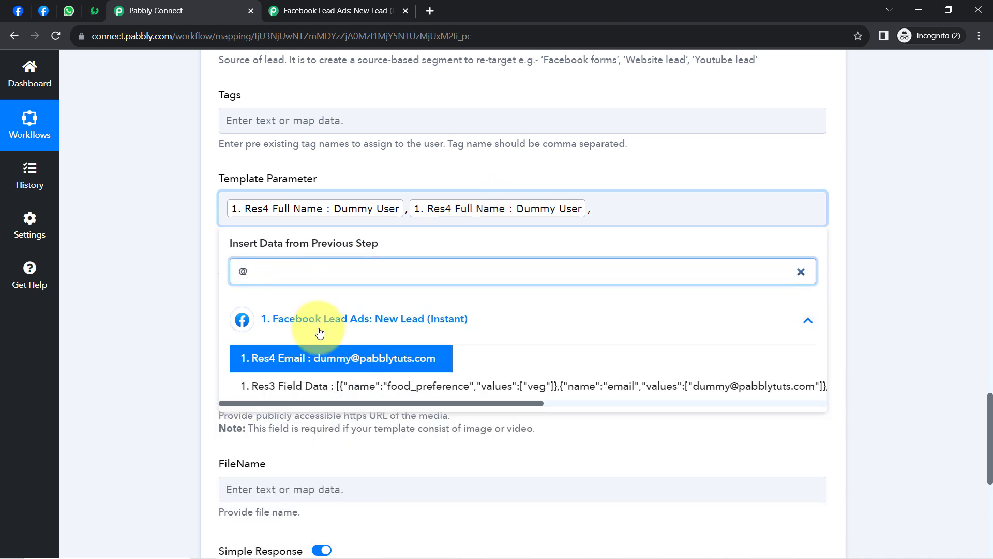
pyautogui.click(399, 358)
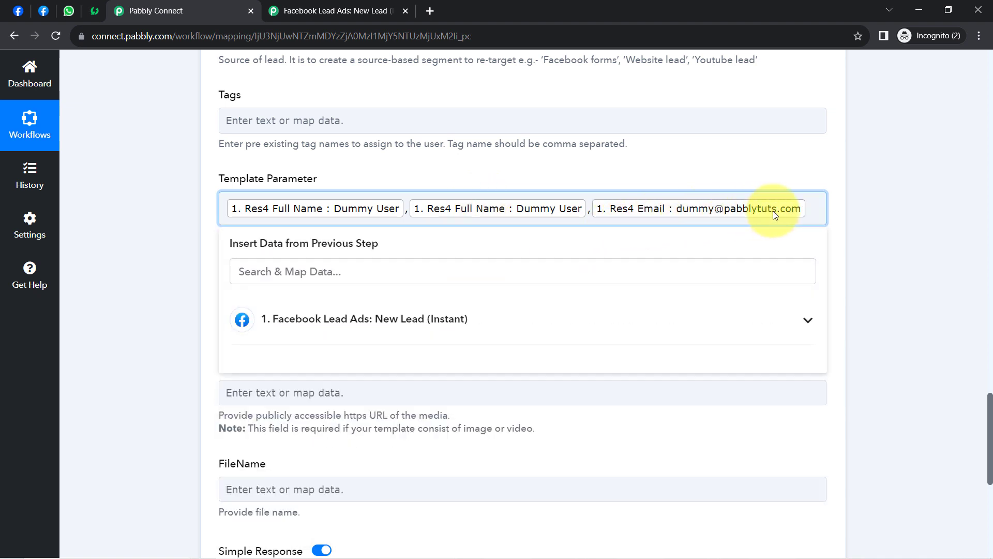
pyautogui.write(',')
pyautogui.click(266, 264)
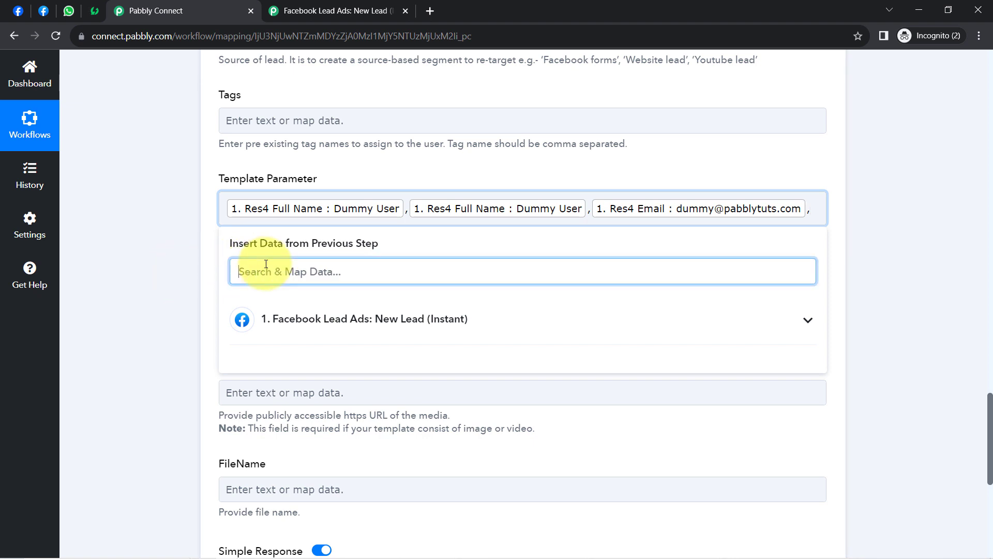
pyautogui.write('Ph')
pyautogui.click(333, 357)
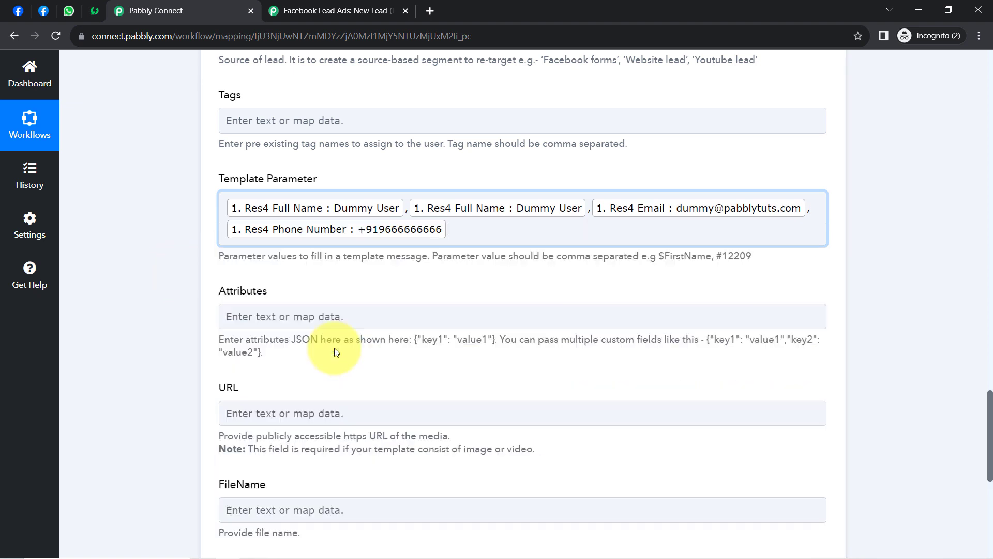
# Finish the Template Parameter value with the word Resort
pyautogui.click(496, 232)
pyautogui.click(302, 290)
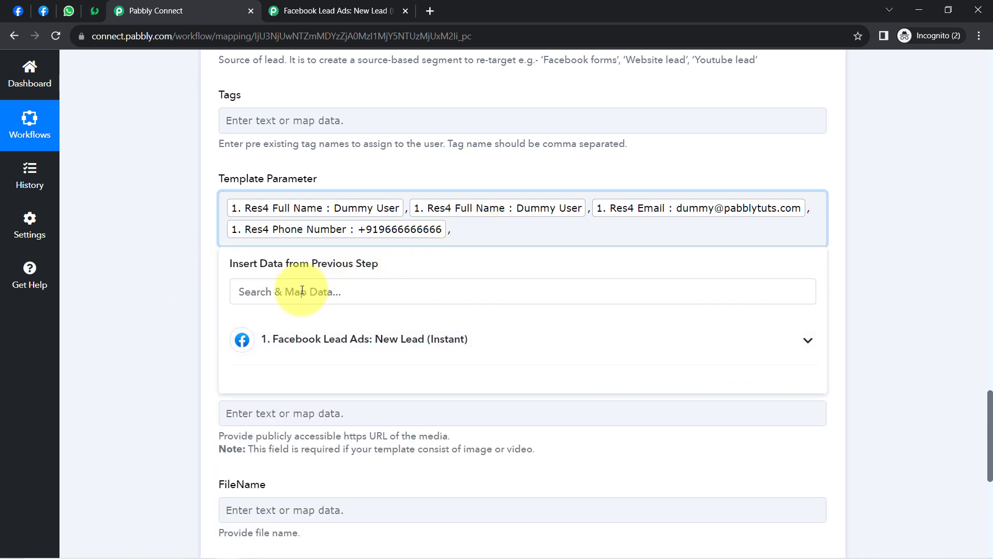
pyautogui.click(300, 336)
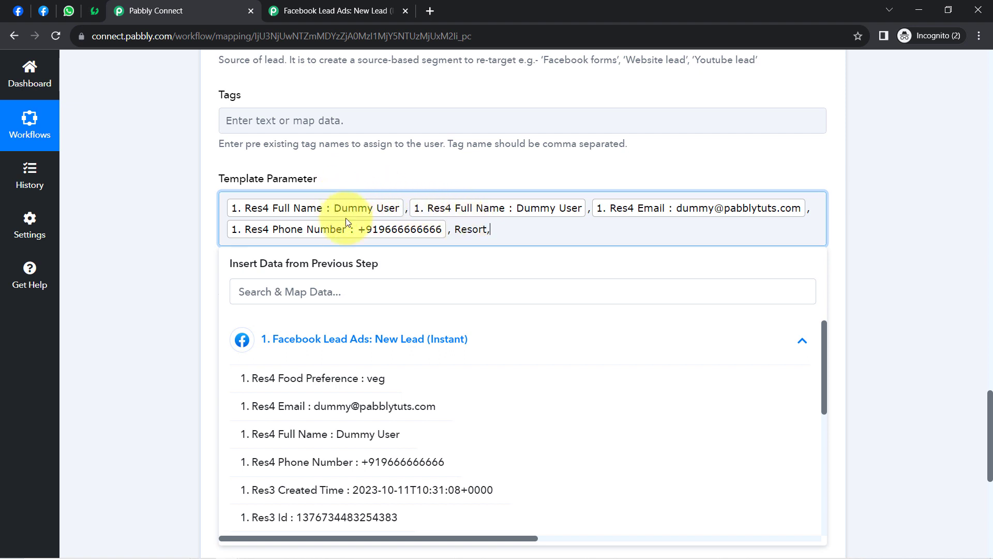
pyautogui.click(467, 235)
pyautogui.click(523, 217)
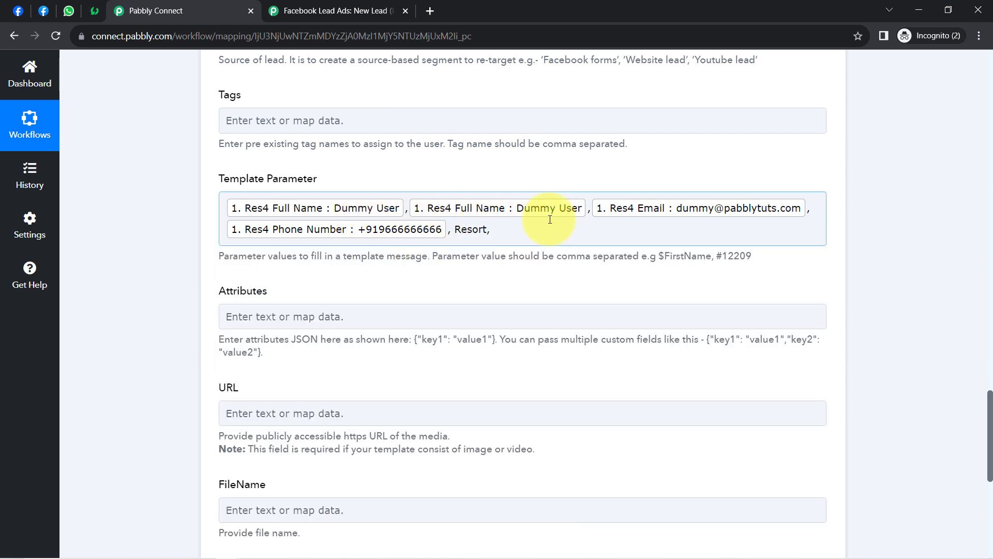
pyautogui.click(526, 232)
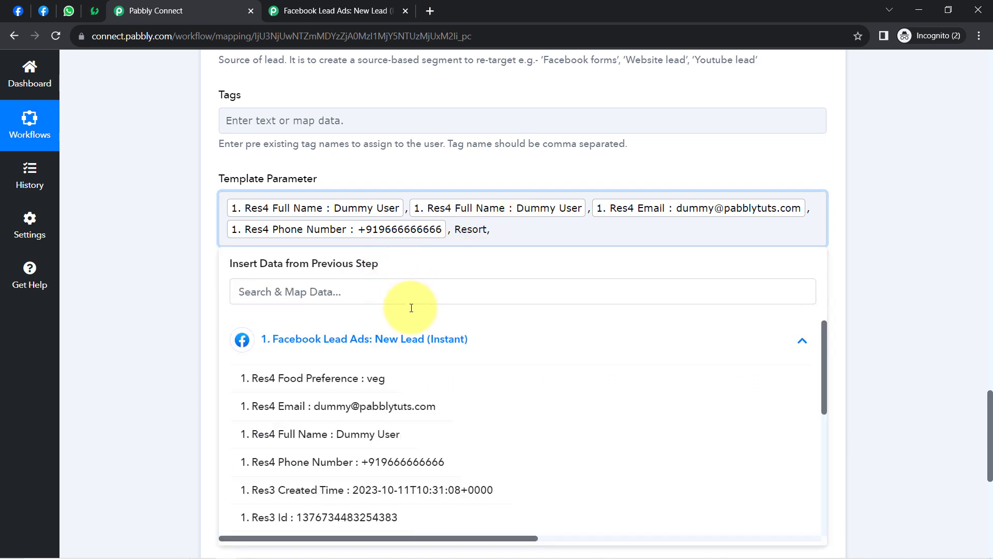
# Copy the brochure's Drive link from Notepad and confirm it opens Travel-Brochure.pdf in a new tab
pyautogui.click(251, 549)
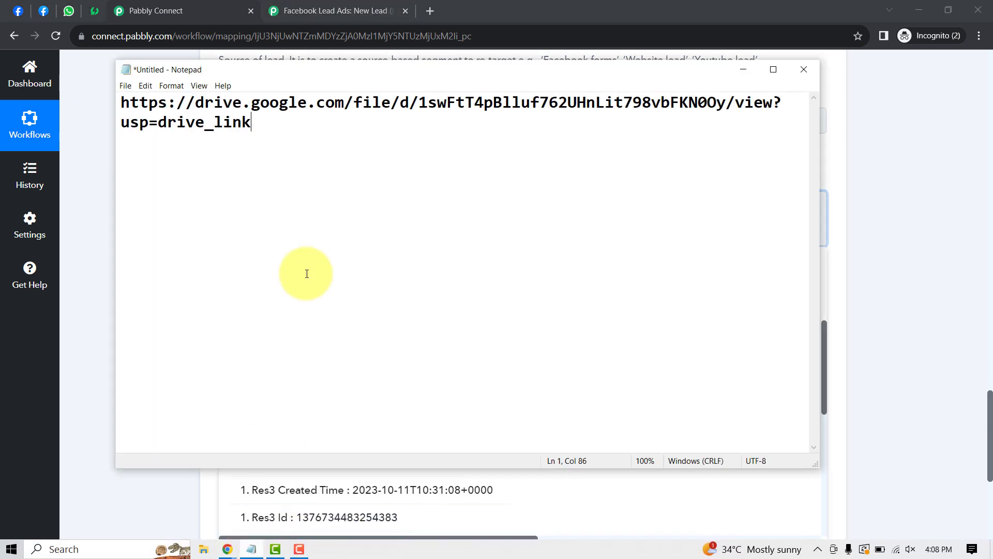
pyautogui.moveTo(266, 133); pyautogui.dragTo(105, 104)
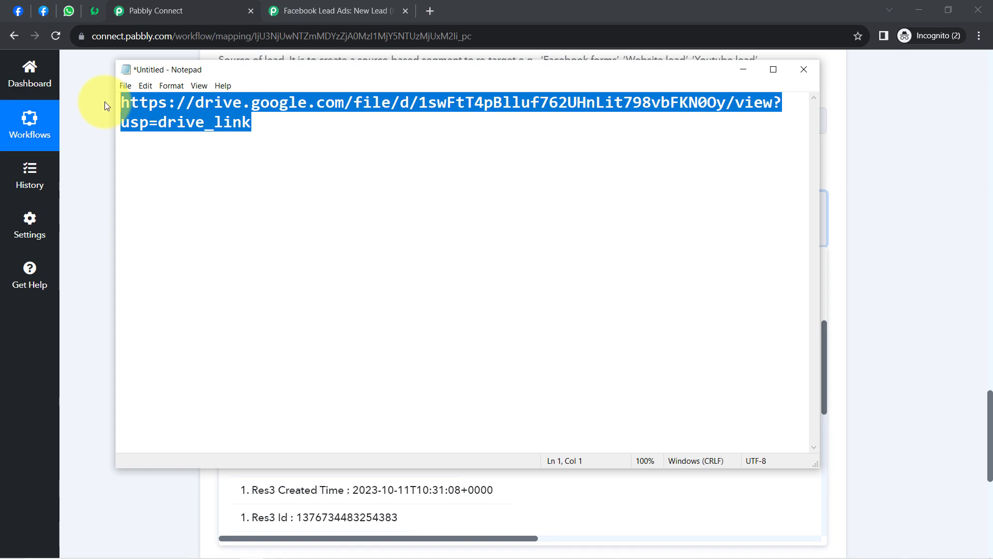
pyautogui.hotkey('ctrl', 'c')
pyautogui.click(430, 10)
pyautogui.hotkey('ctrl', 'v')
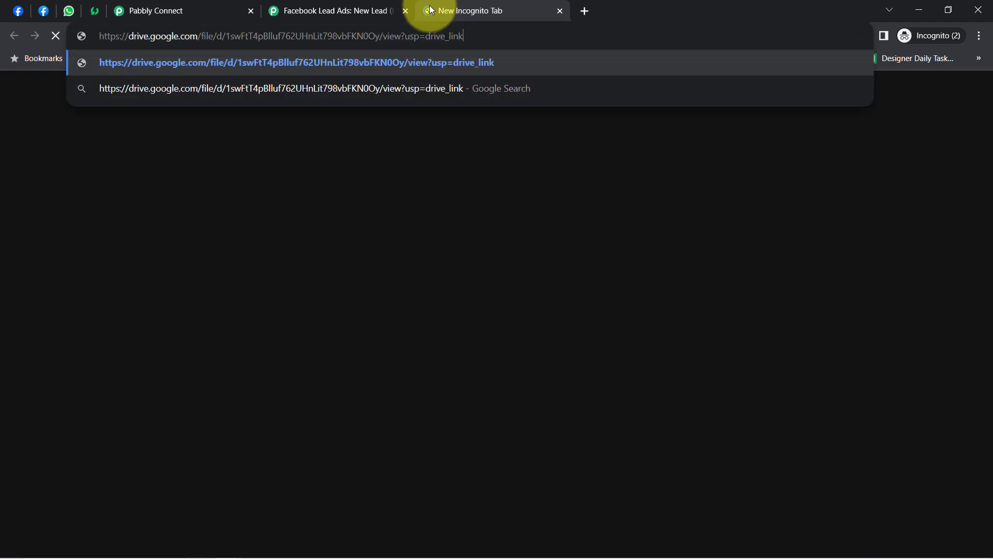
pyautogui.press('Return')
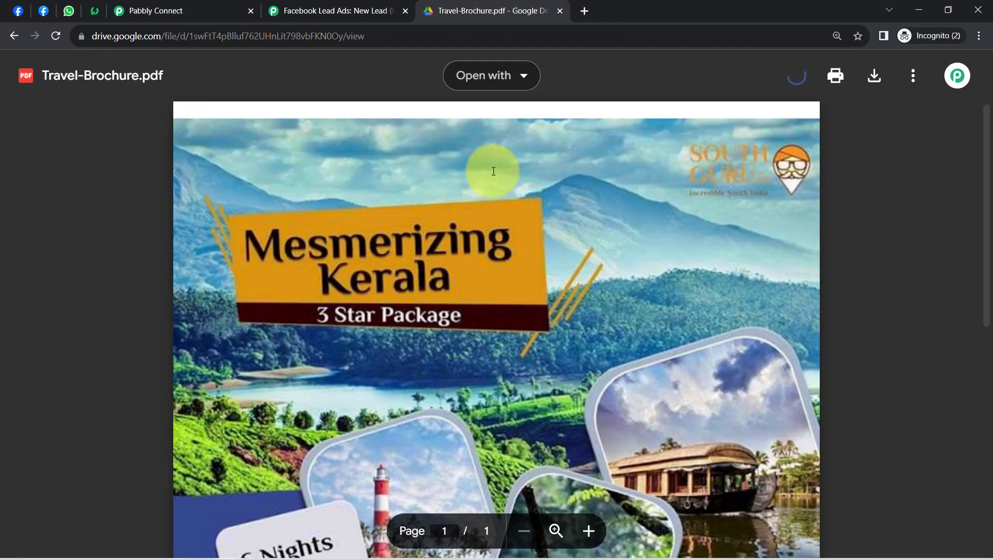
pyautogui.scroll(-8, 410, 328)
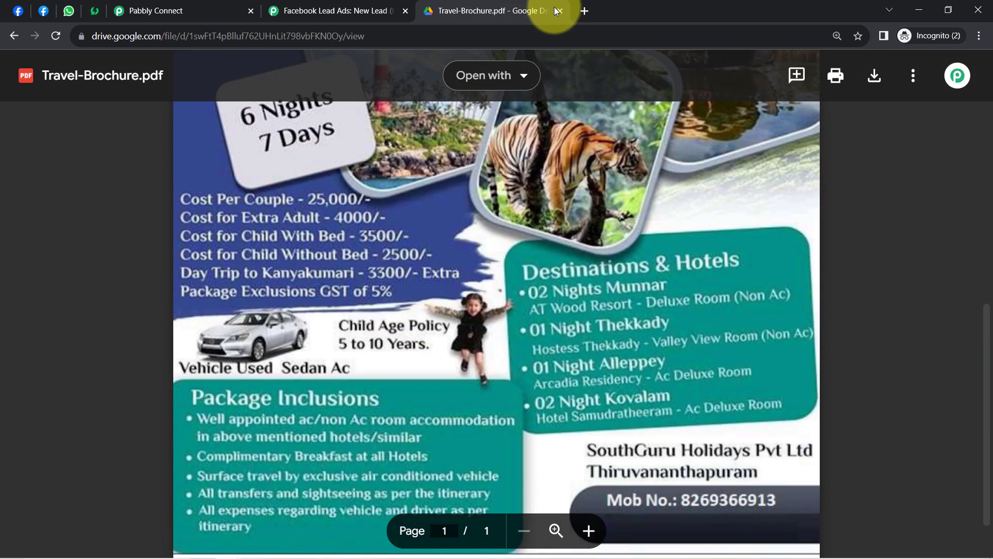
pyautogui.click(558, 10)
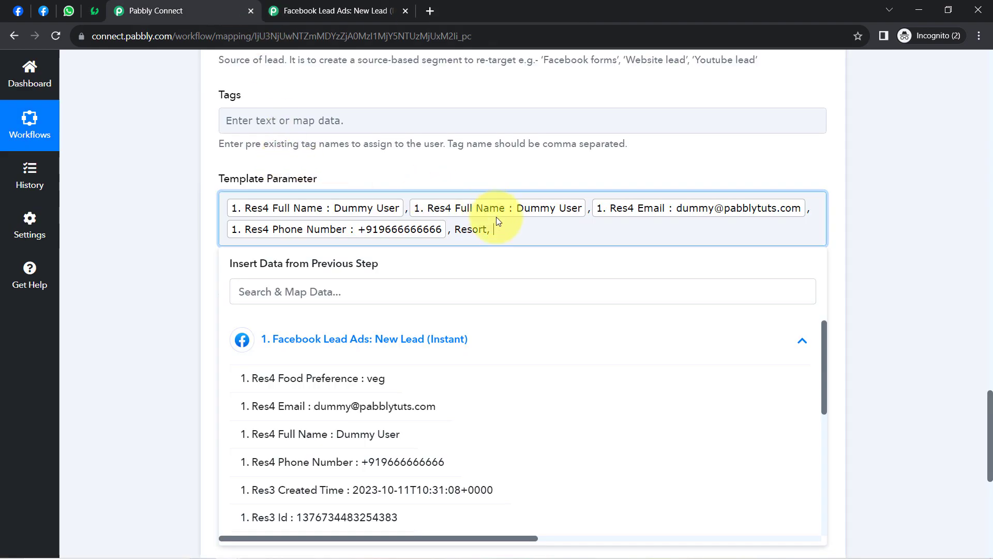
# Append the brochure Drive link and 'ABC Resort' to the Template Parameter values
pyautogui.hotkey('ctrl', 'v')
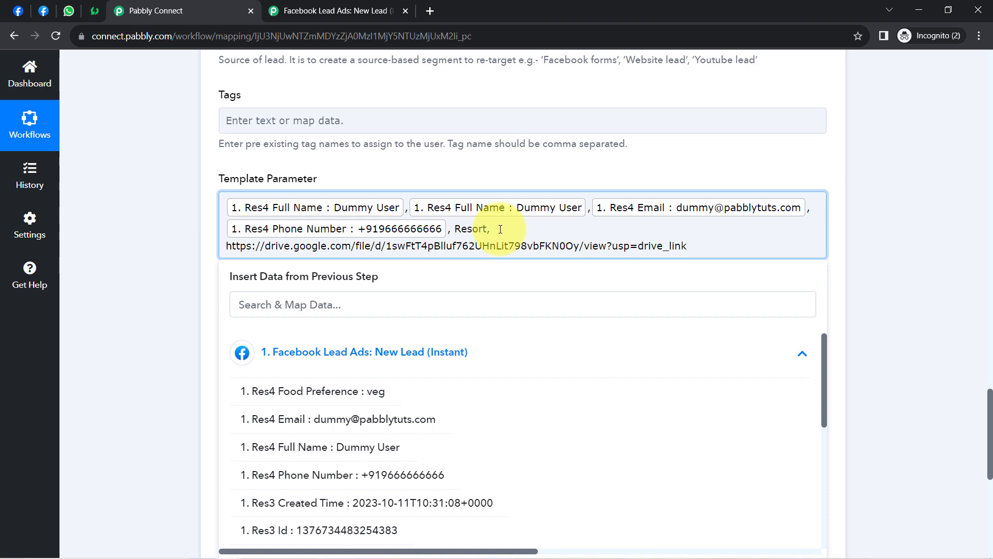
pyautogui.click(93, 9)
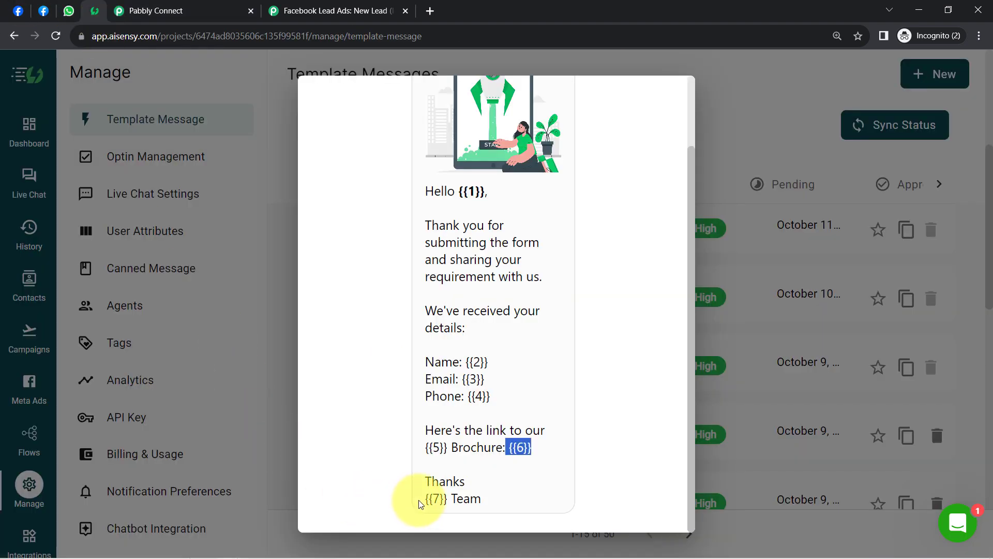
pyautogui.moveTo(424, 500); pyautogui.dragTo(455, 499)
pyautogui.click(176, 9)
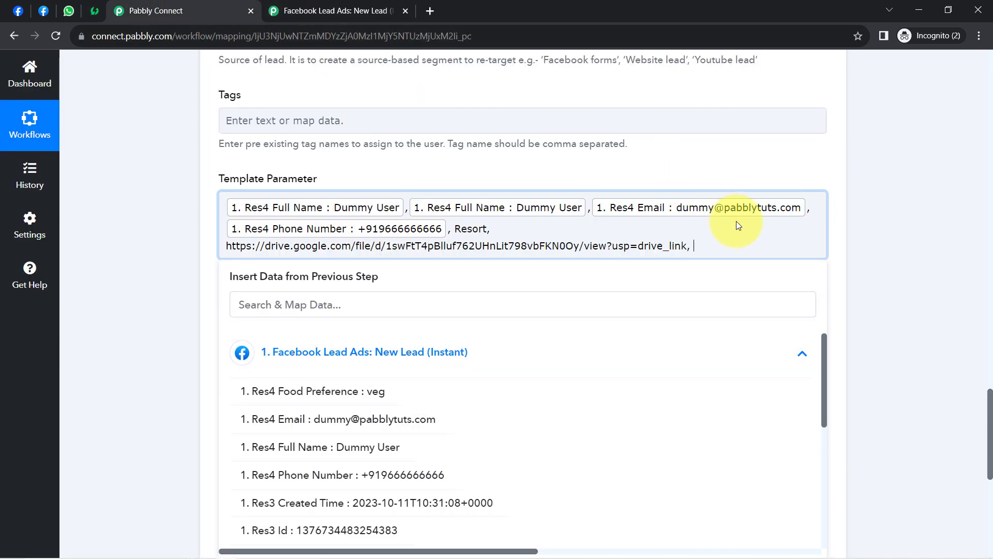
pyautogui.write('ABC Resort')
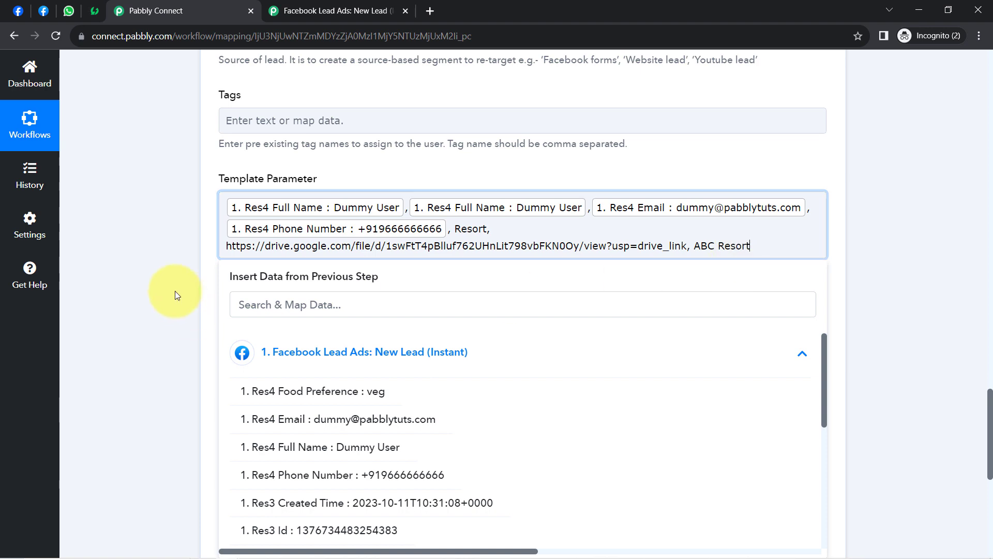
pyautogui.click(197, 269)
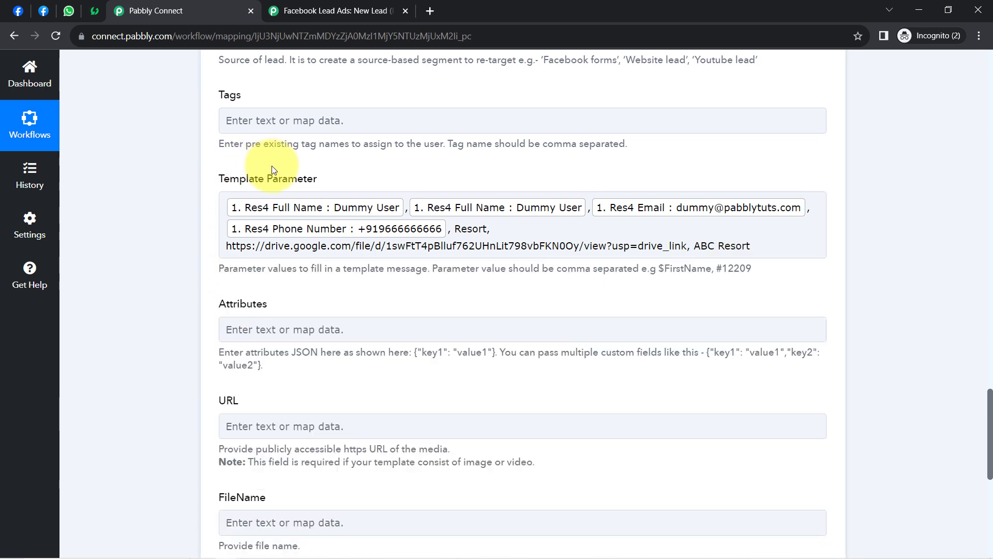
# Recheck the send_brochure placeholders in AiSensy against the filled Template Parameter values
pyautogui.click(96, 10)
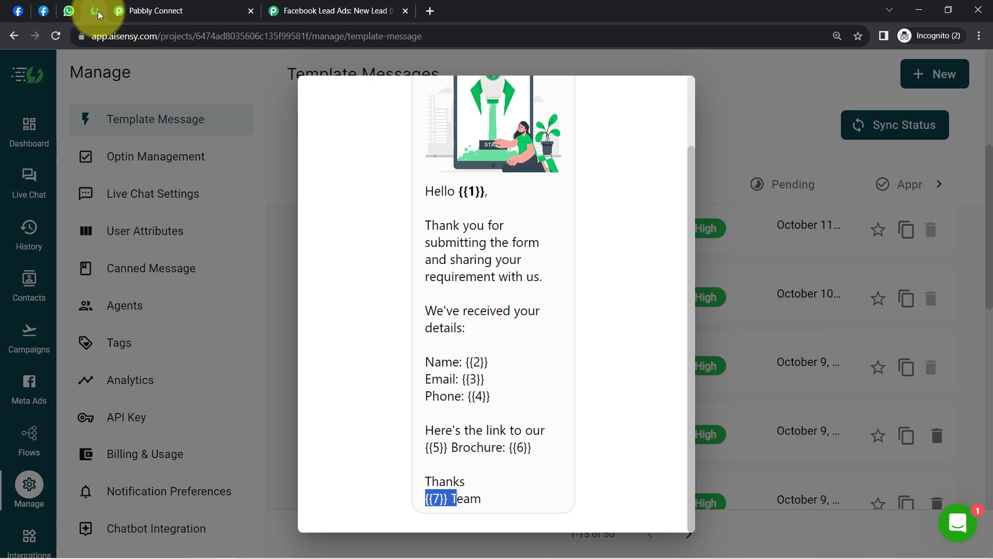
pyautogui.click(170, 11)
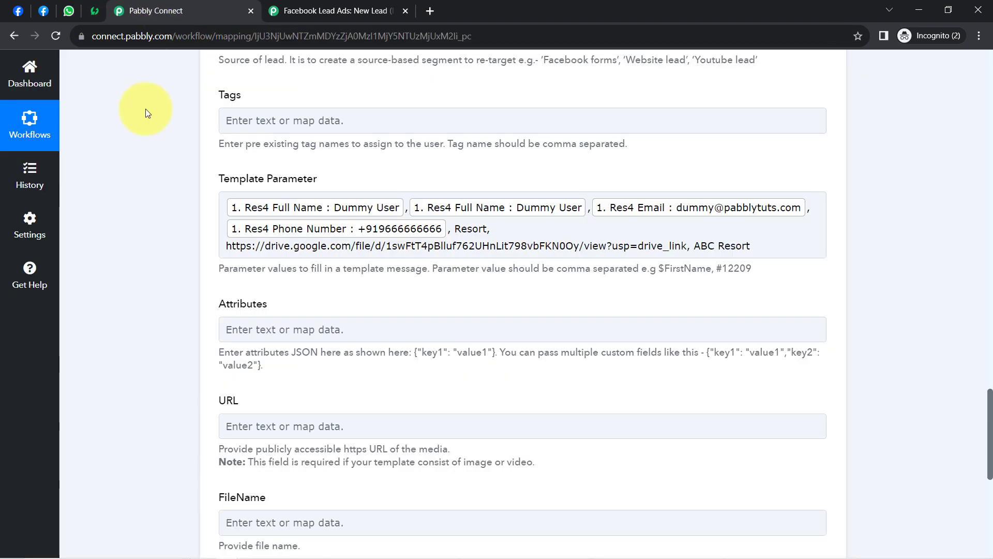
pyautogui.click(362, 229)
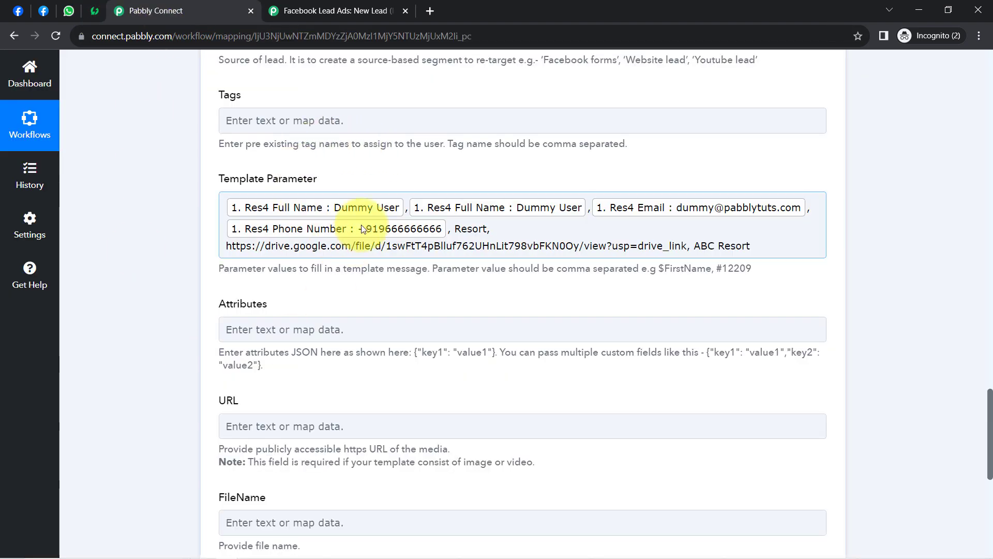
pyautogui.click(162, 283)
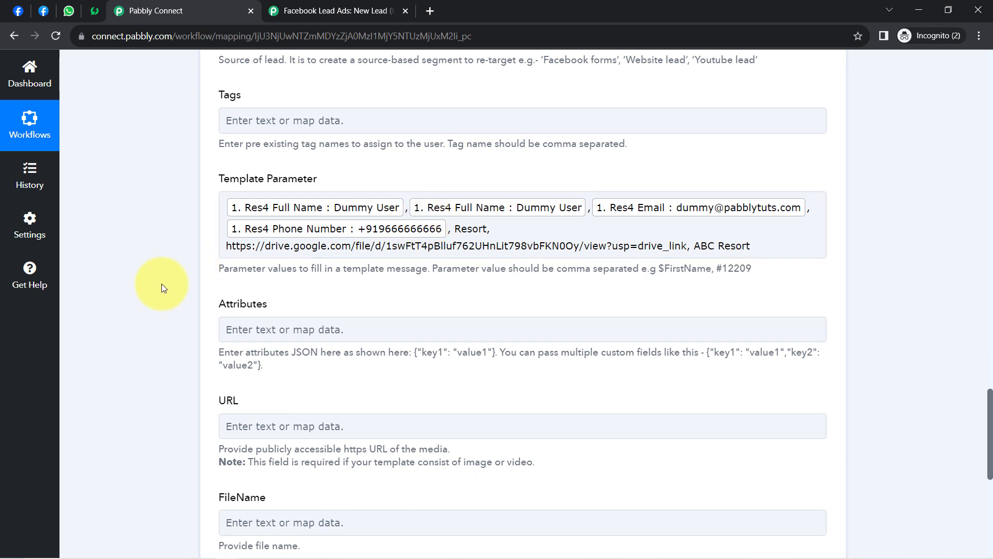
pyautogui.scroll(-2, 160, 284)
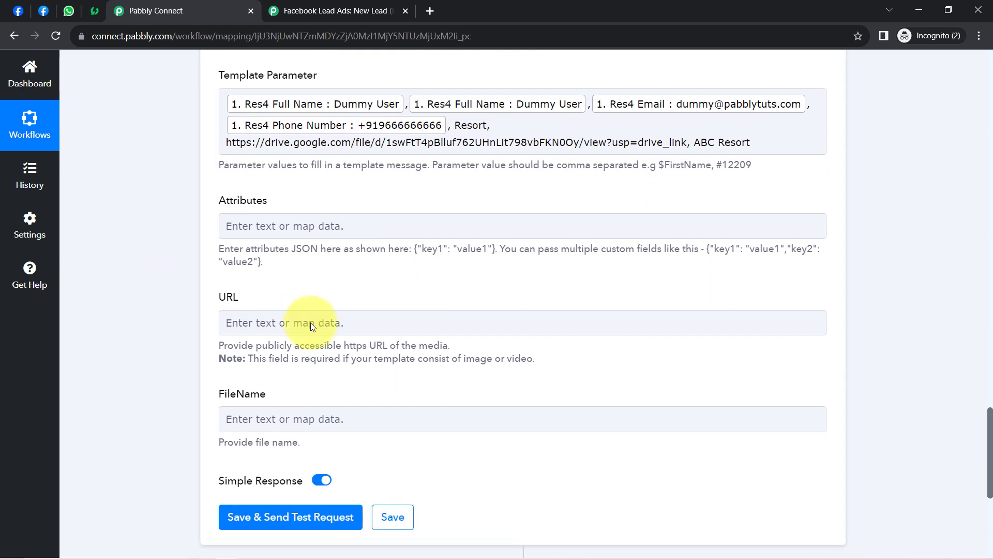
# Review the send_brochure template preview in AiSensy and bring up the Drive link note
pyautogui.click(94, 11)
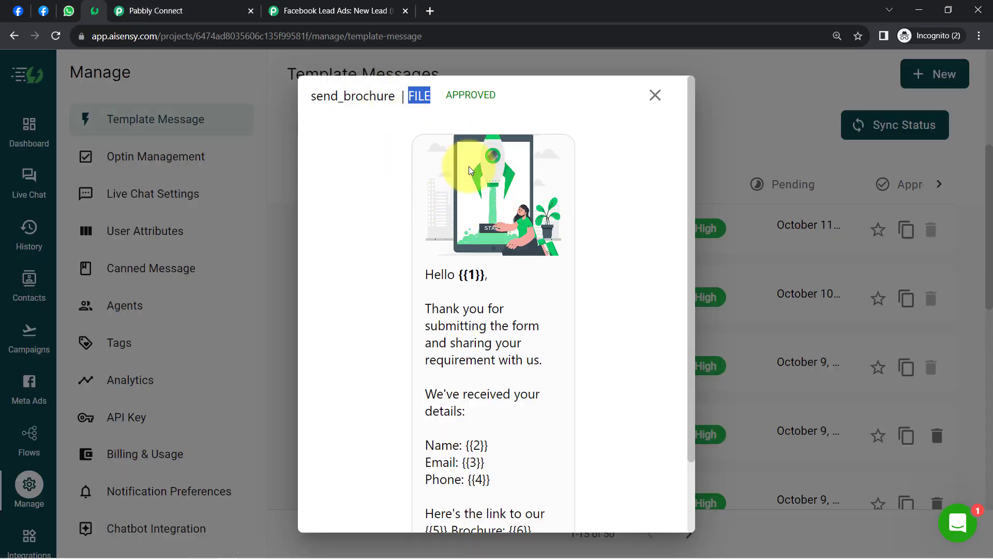
pyautogui.click(655, 95)
pyautogui.click(155, 10)
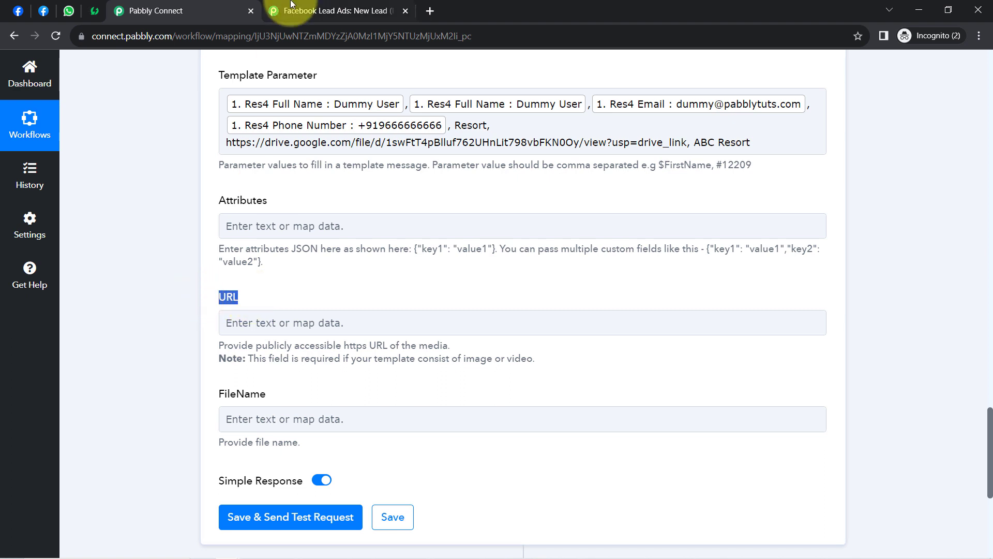
pyautogui.click(298, 549)
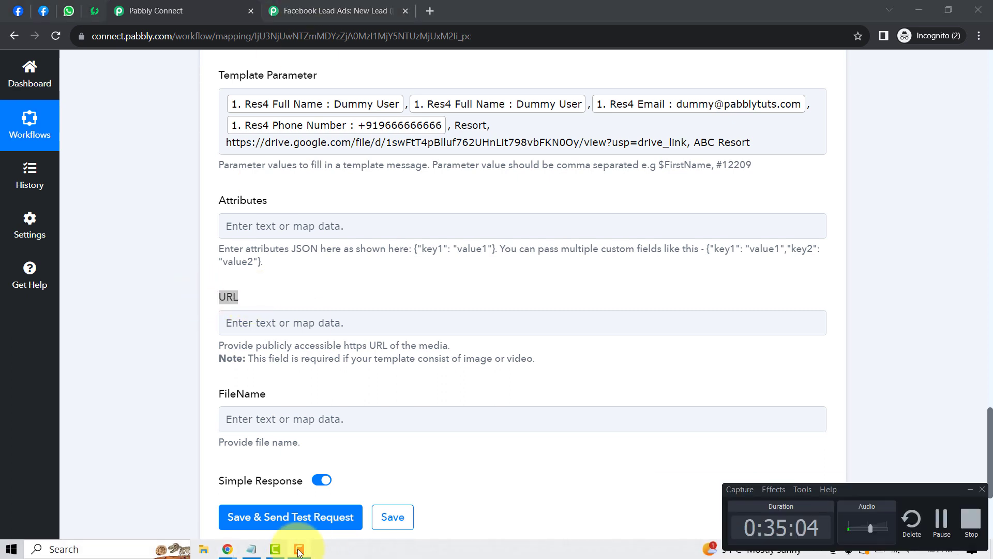
pyautogui.click(299, 549)
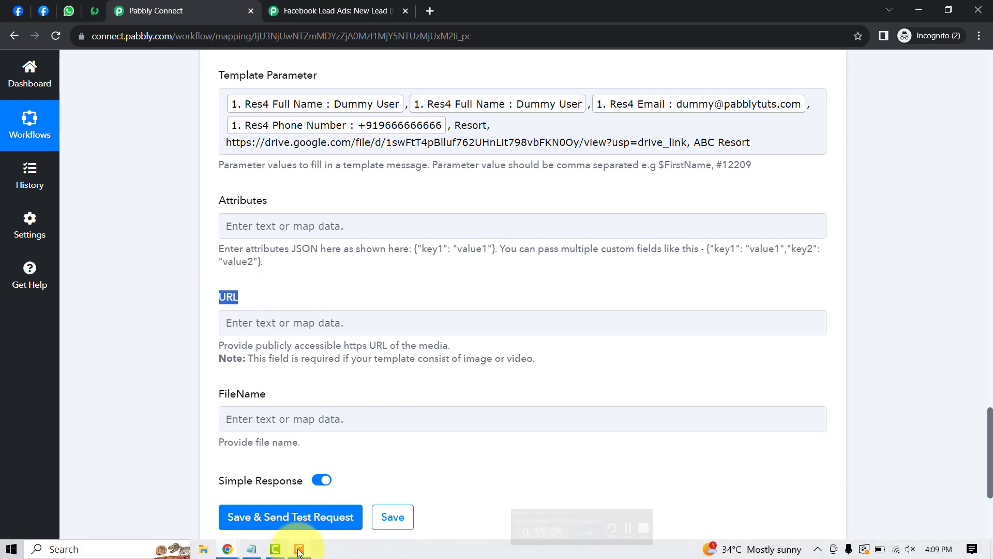
pyautogui.click(245, 550)
pyautogui.click(94, 216)
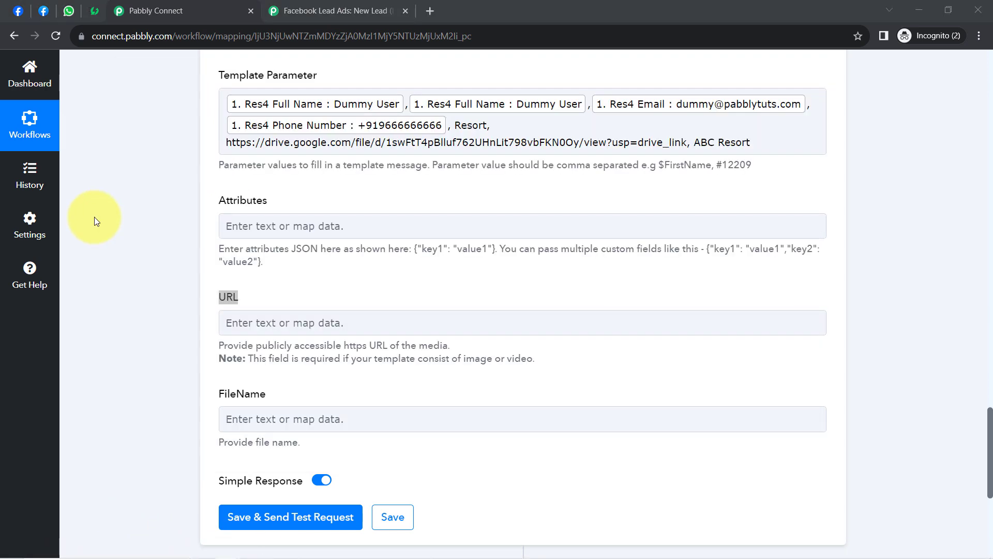
# Paste the brochure Drive link into URL and set FileName to Resort Brochure
pyautogui.click(269, 330)
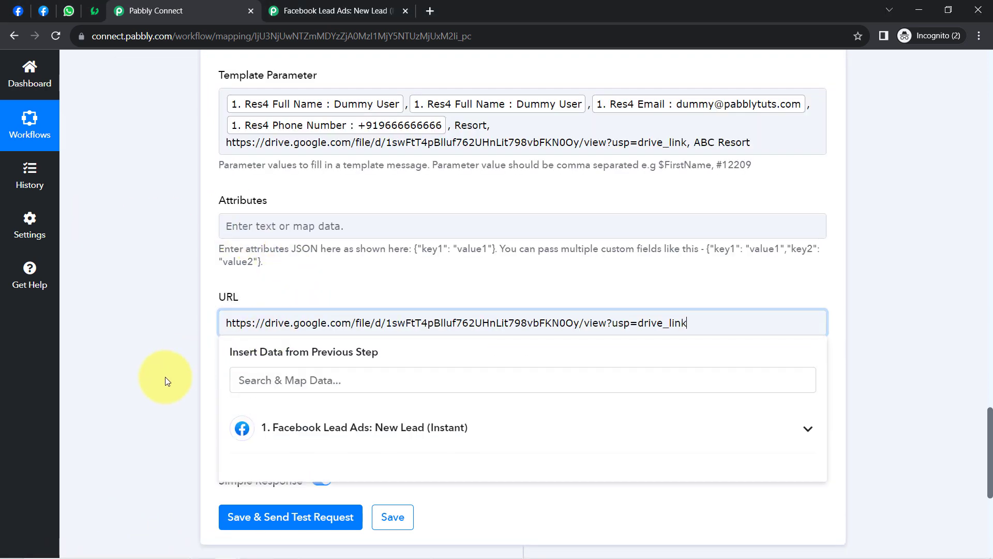
pyautogui.click(159, 377)
pyautogui.click(251, 422)
pyautogui.write('Resort')
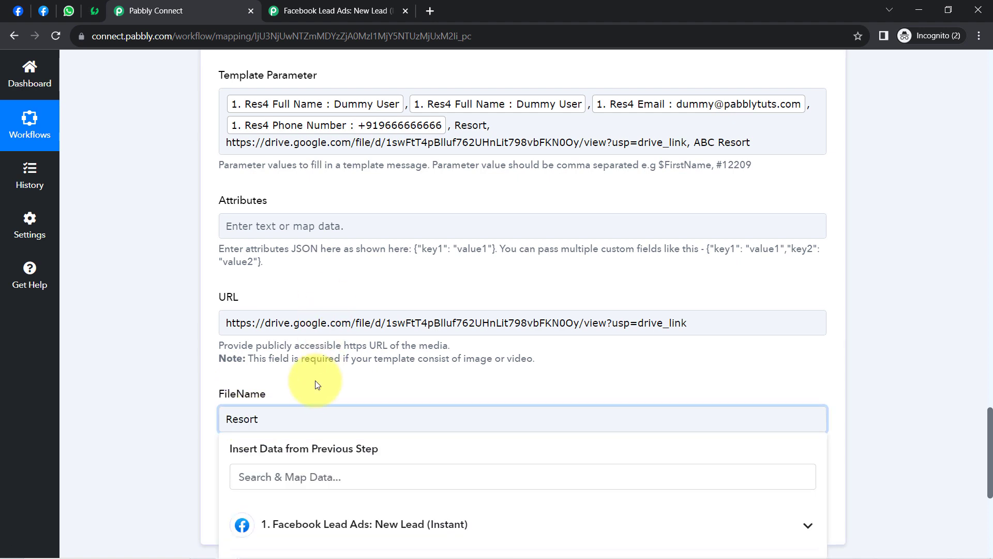
pyautogui.click(68, 10)
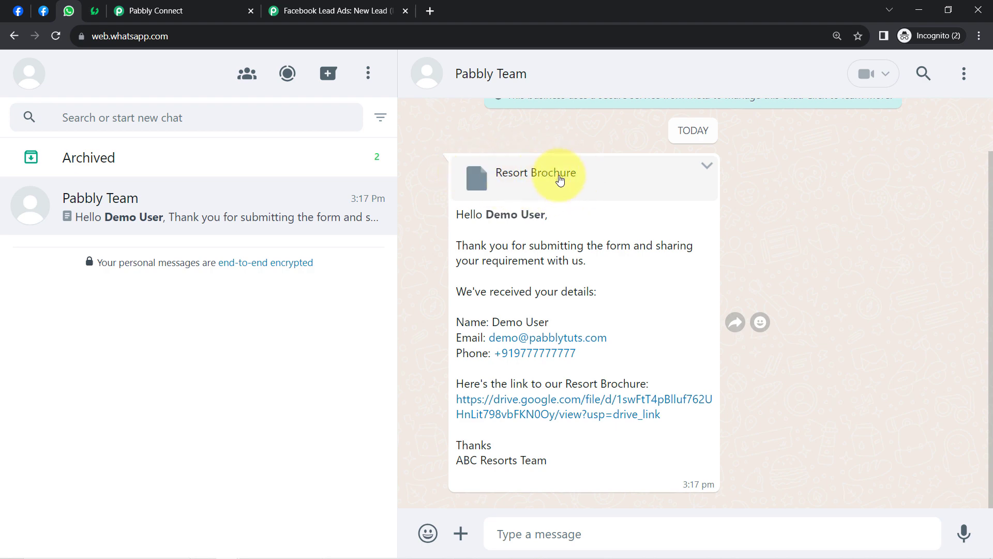
pyautogui.click(199, 11)
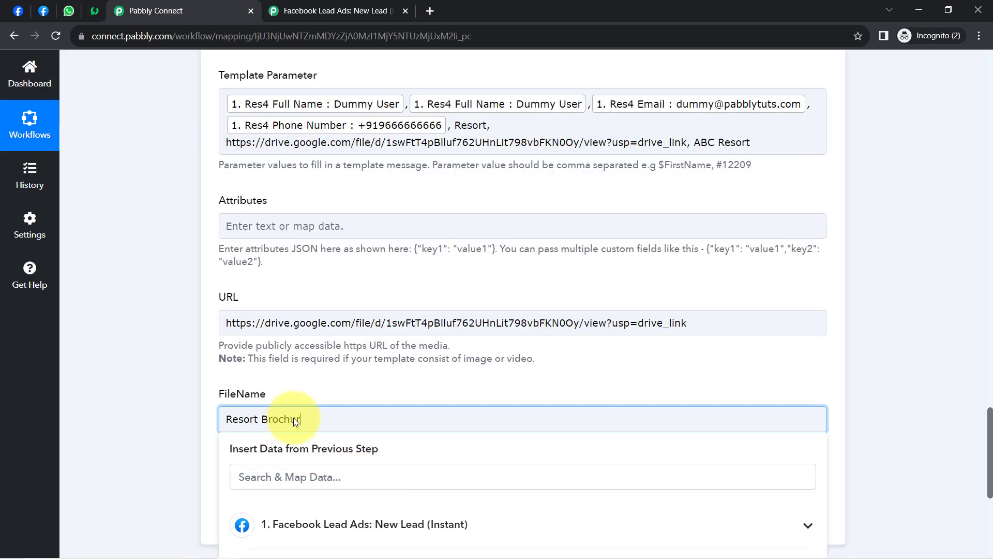
pyautogui.scroll(3, 293, 418)
pyautogui.scroll(-5, 260, 548)
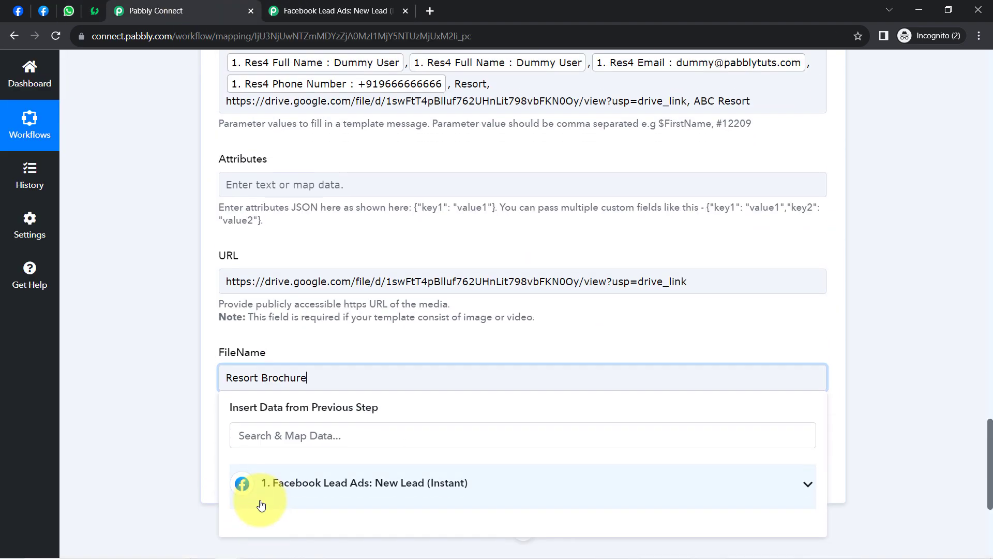
pyautogui.click(986, 331)
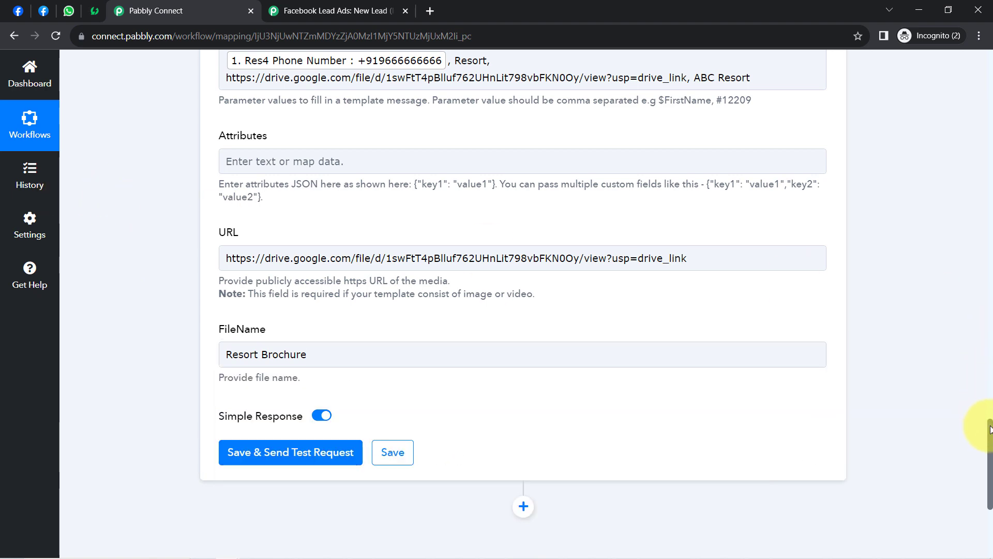
# Scroll up to the required Campaign Name field, then switch over to AiSensy
pyautogui.scroll(9, 991, 429)
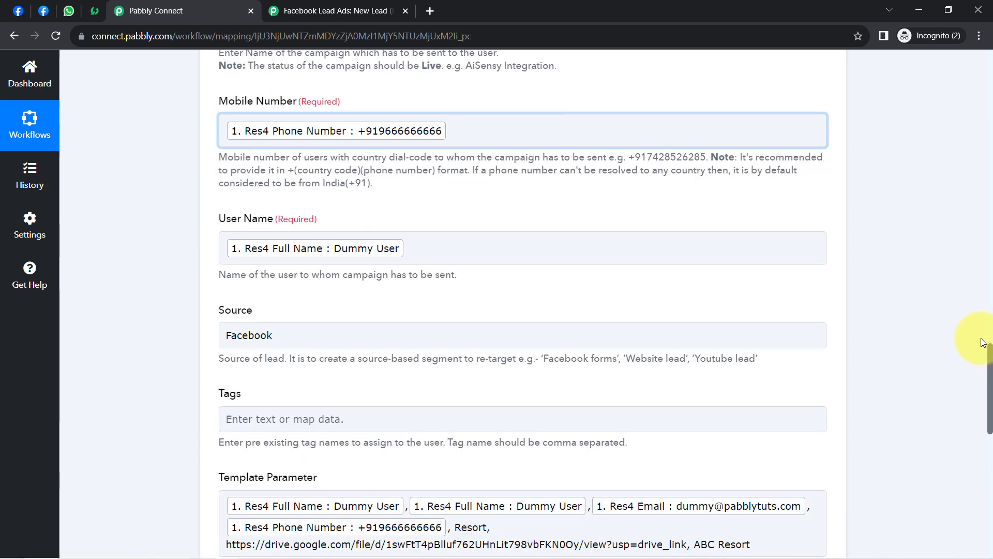
pyautogui.scroll(3, 984, 342)
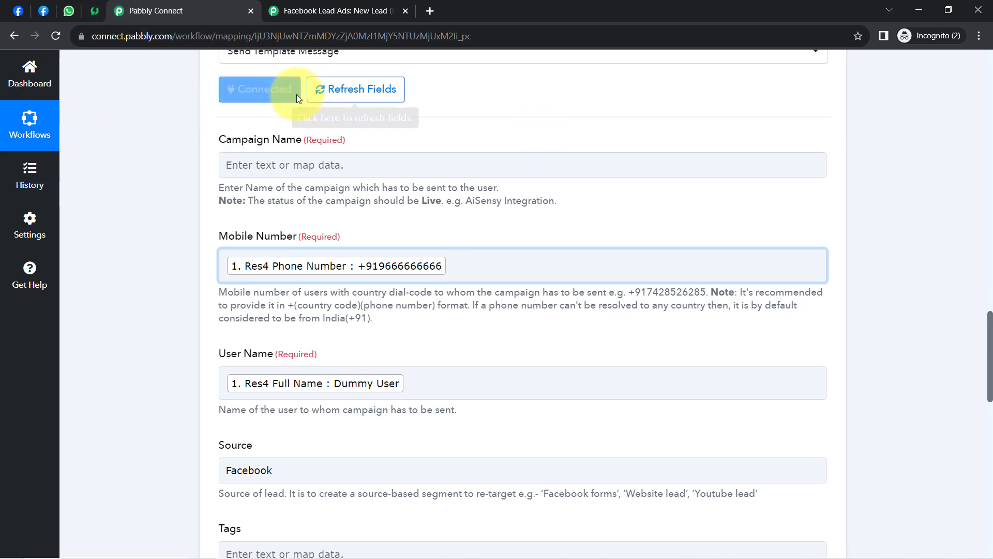
pyautogui.moveTo(233, 139); pyautogui.dragTo(334, 144)
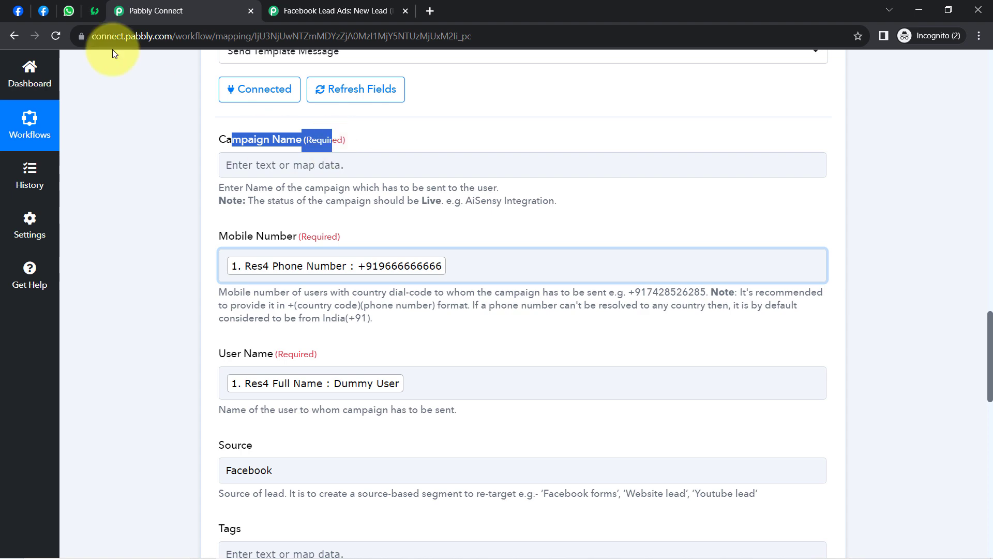
pyautogui.click(91, 10)
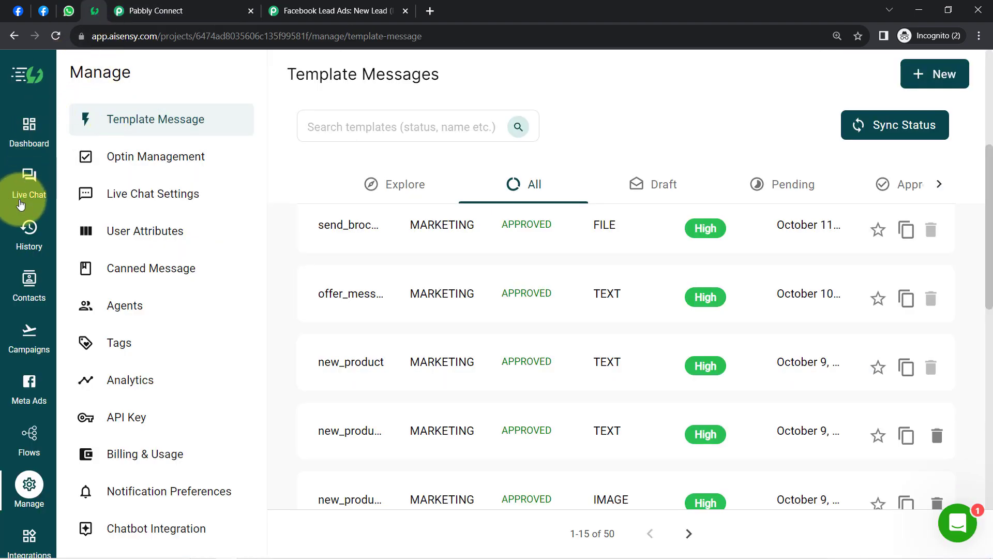
# Start a new AiSensy API campaign named 'Send Brochure on WhatsApp'
pyautogui.click(30, 336)
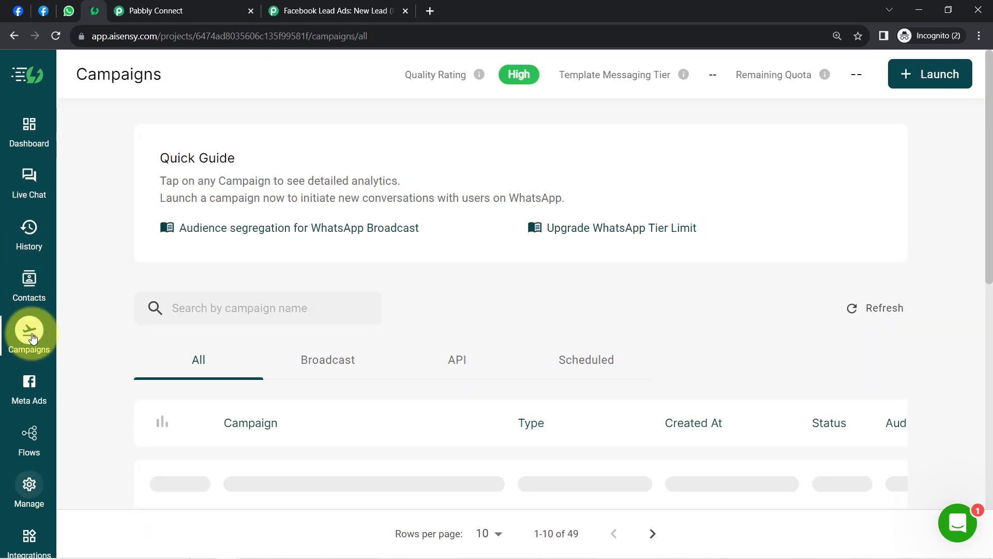
pyautogui.click(947, 77)
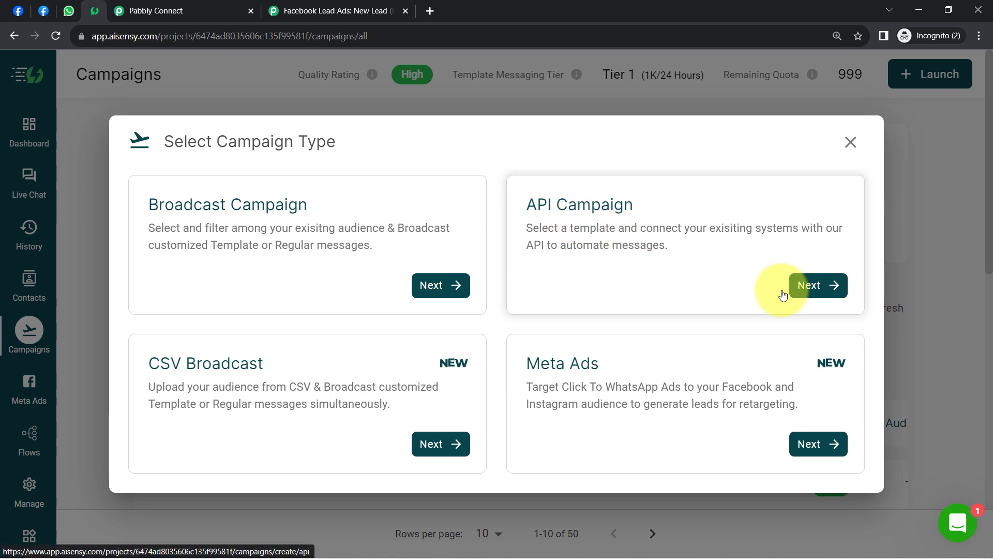
pyautogui.click(814, 285)
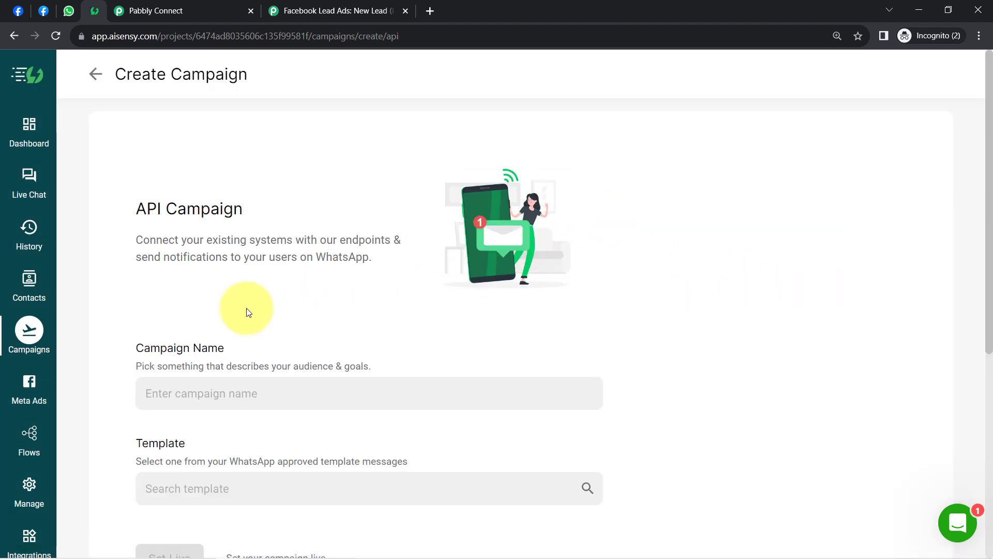
pyautogui.scroll(-2, 217, 277)
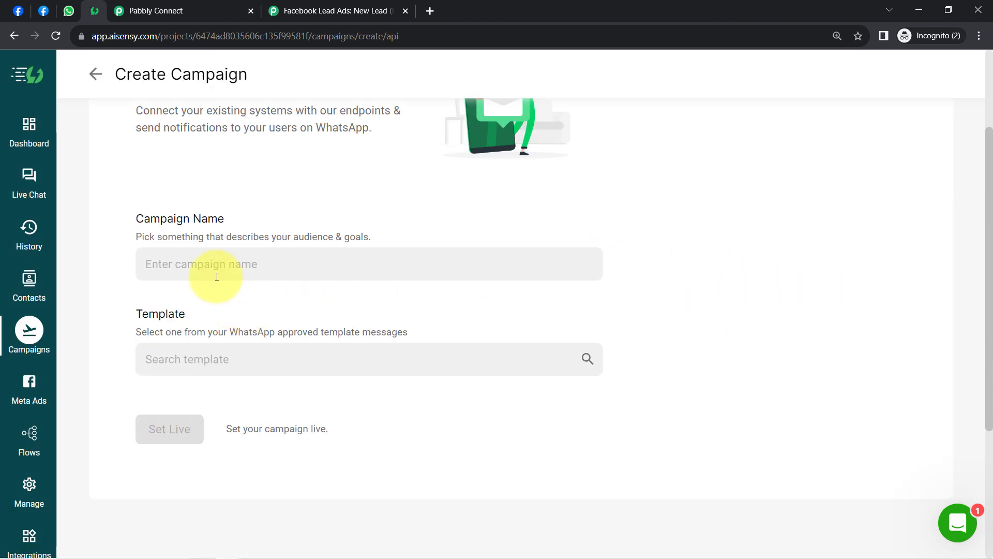
pyautogui.click(160, 248)
pyautogui.write('Send ')
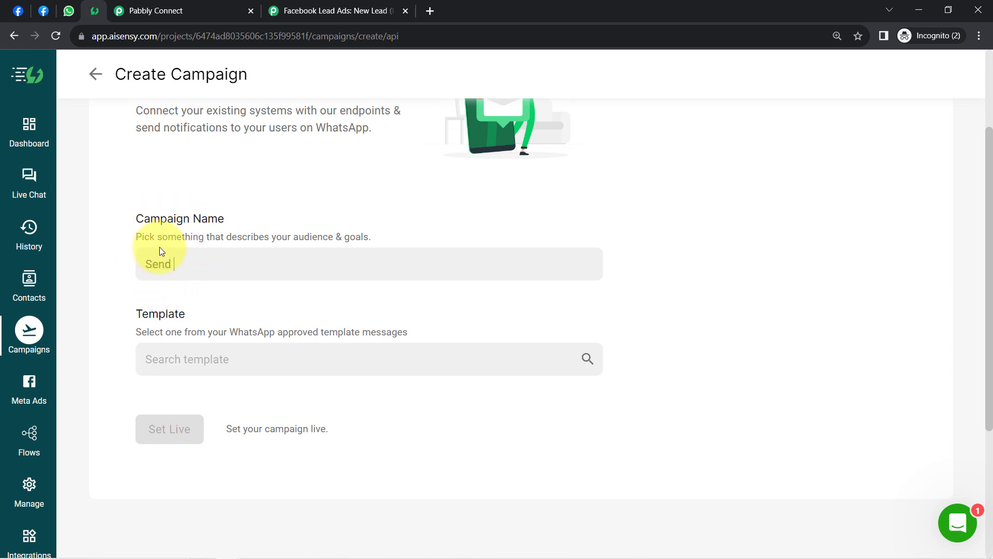
pyautogui.write('Brochure on WhatsApp')
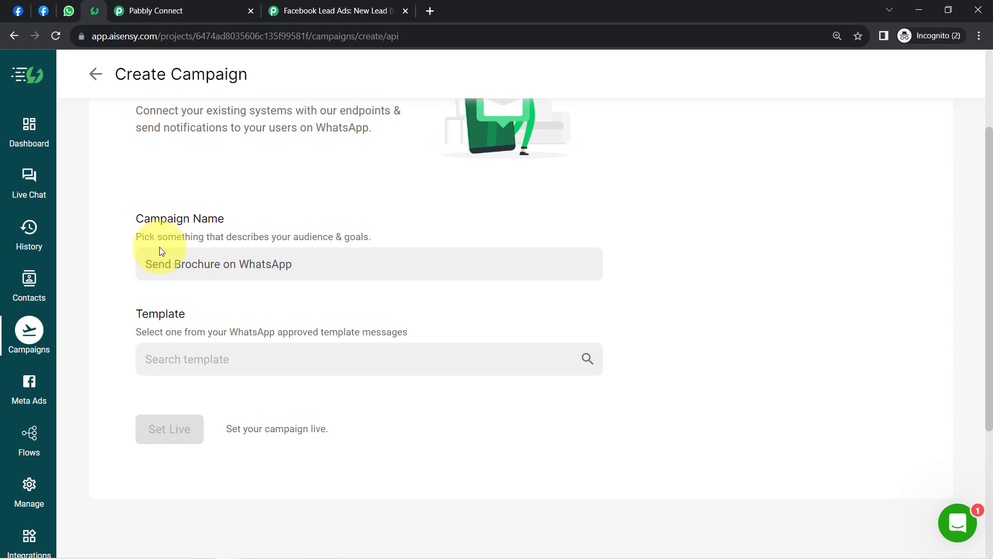
# Assign the send_brochure template, set the campaign live, and copy its name
pyautogui.click(196, 361)
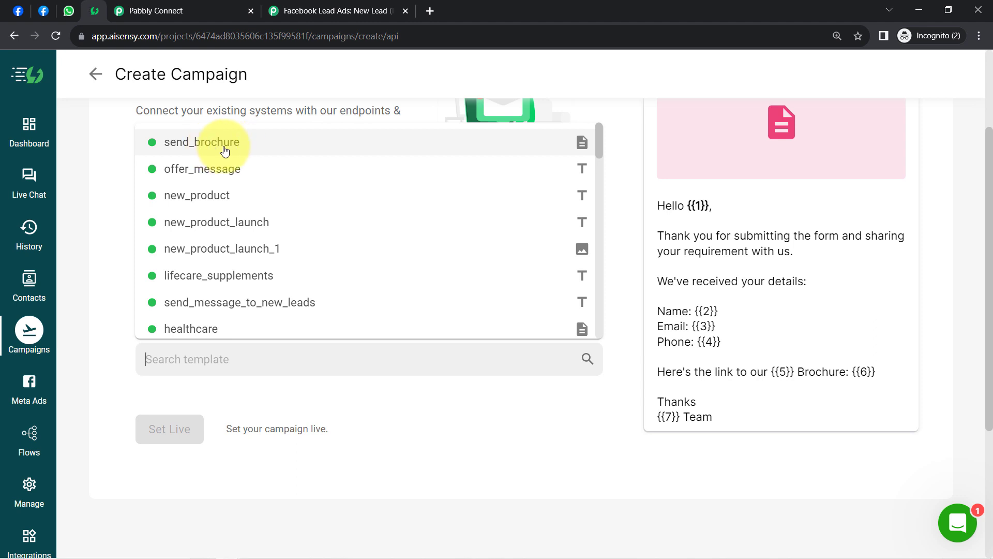
pyautogui.click(225, 151)
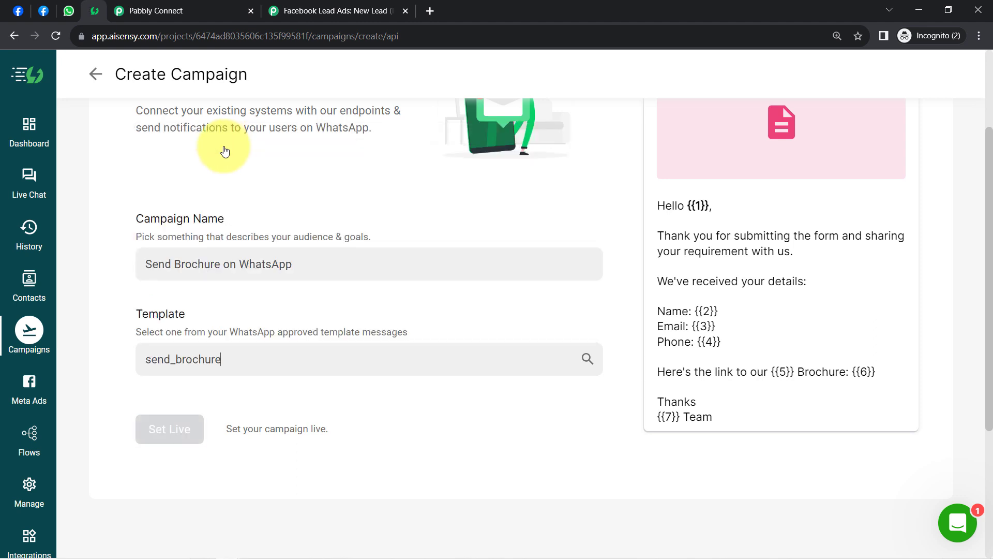
pyautogui.click(164, 439)
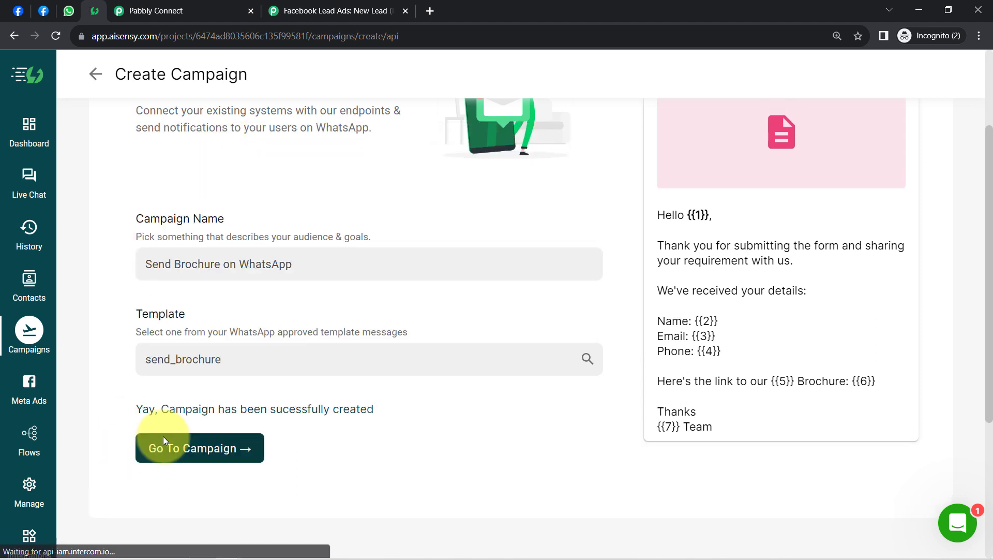
pyautogui.click(197, 455)
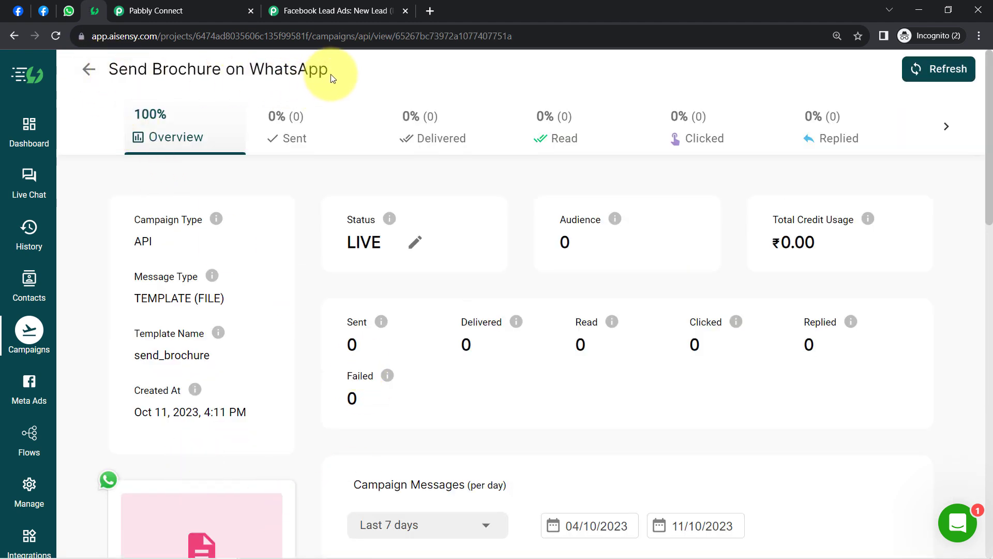
pyautogui.moveTo(328, 70); pyautogui.dragTo(106, 70)
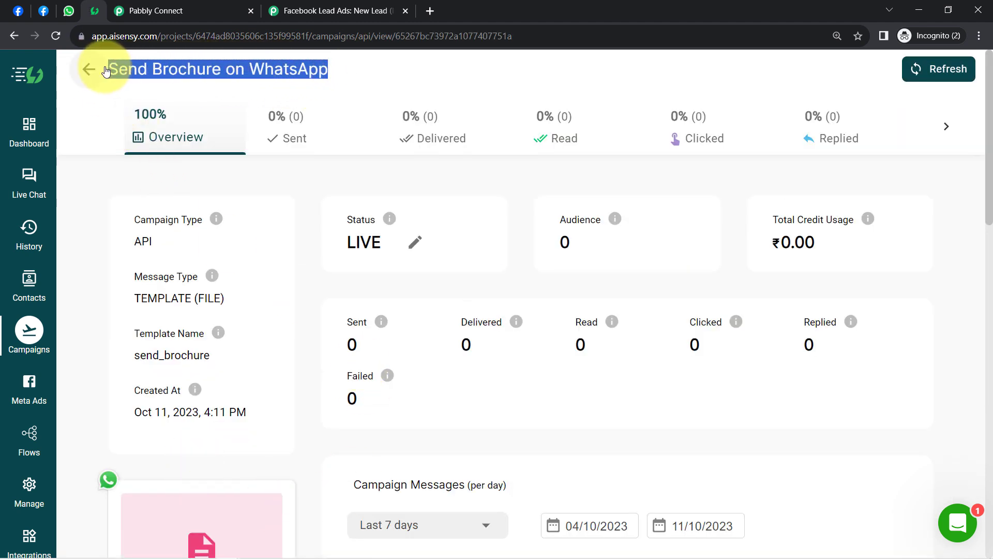
pyautogui.click(200, 11)
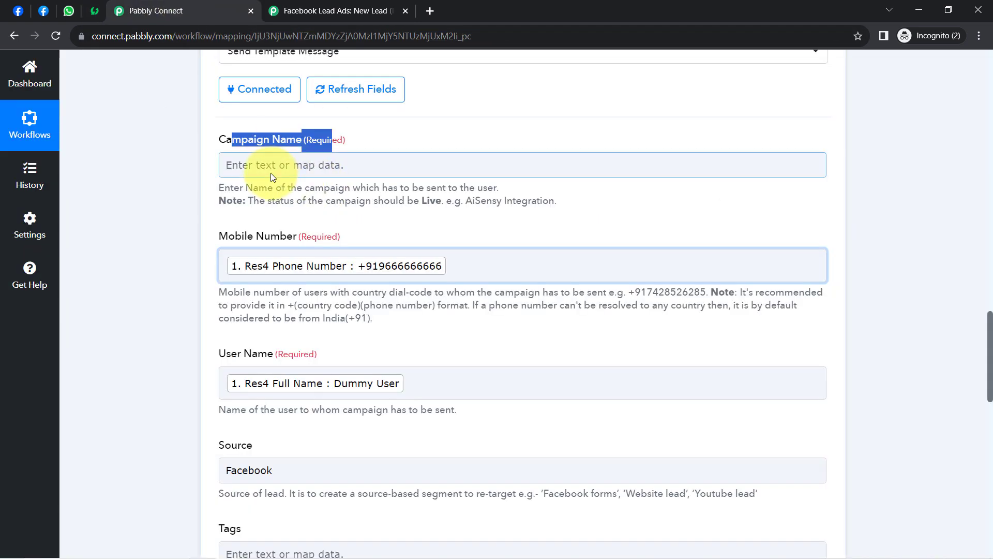
# Paste 'Send Brochure on WhatsApp' into Campaign Name, remove the stray trailing word, and check Mobile Number
pyautogui.click(246, 164)
pyautogui.write('Send Brochure on WhatsApp Refresh')
pyautogui.moveTo(373, 165); pyautogui.dragTo(421, 166)
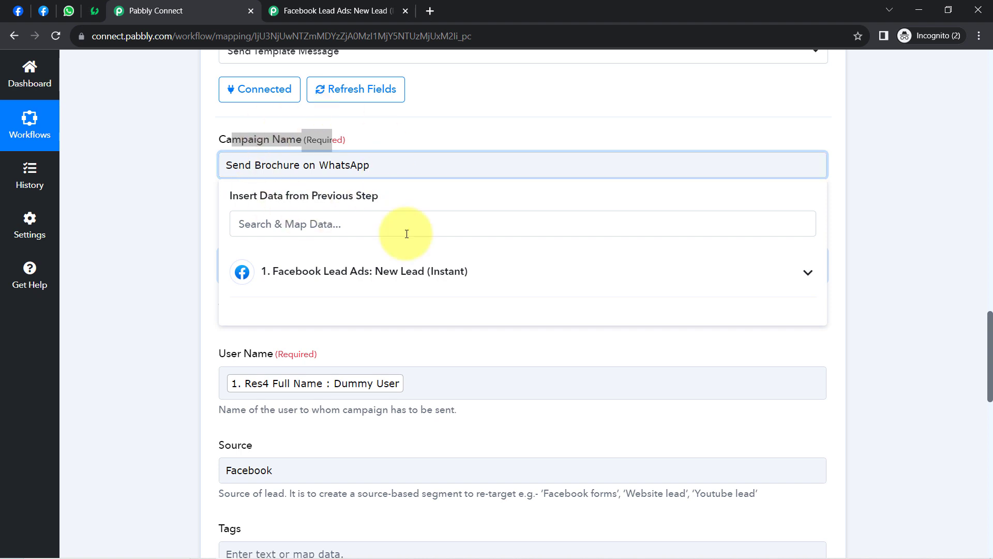
pyautogui.click(191, 163)
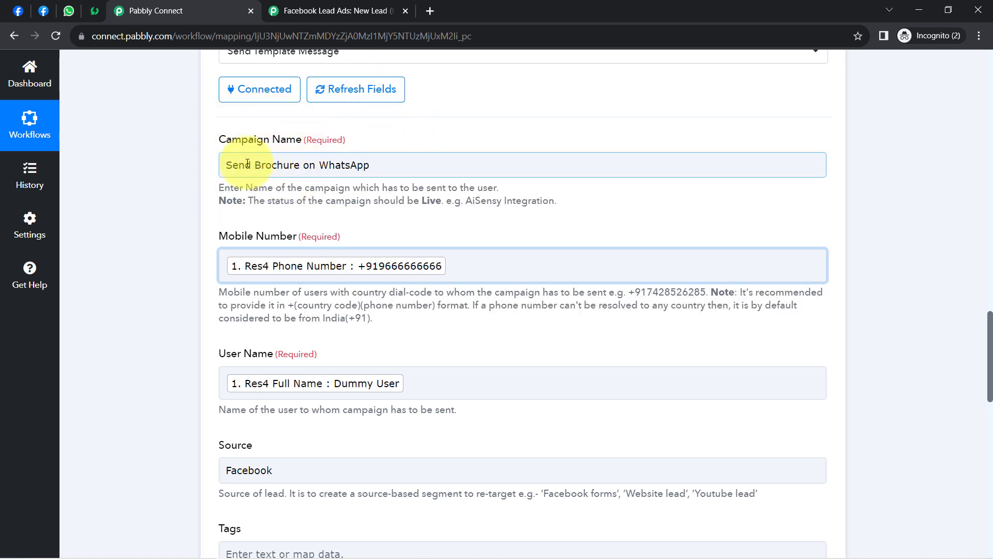
pyautogui.moveTo(247, 163); pyautogui.dragTo(370, 166)
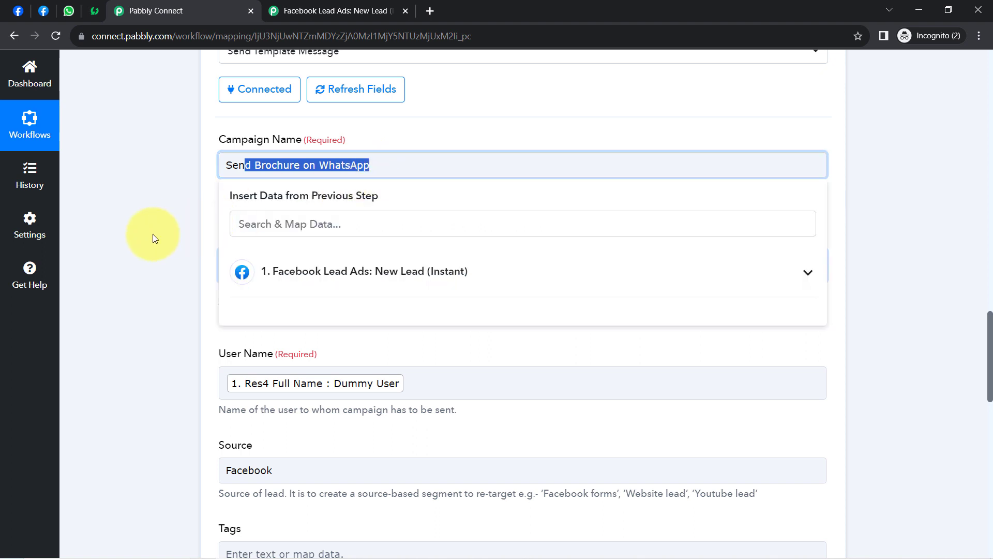
pyautogui.click(228, 151)
pyautogui.click(147, 229)
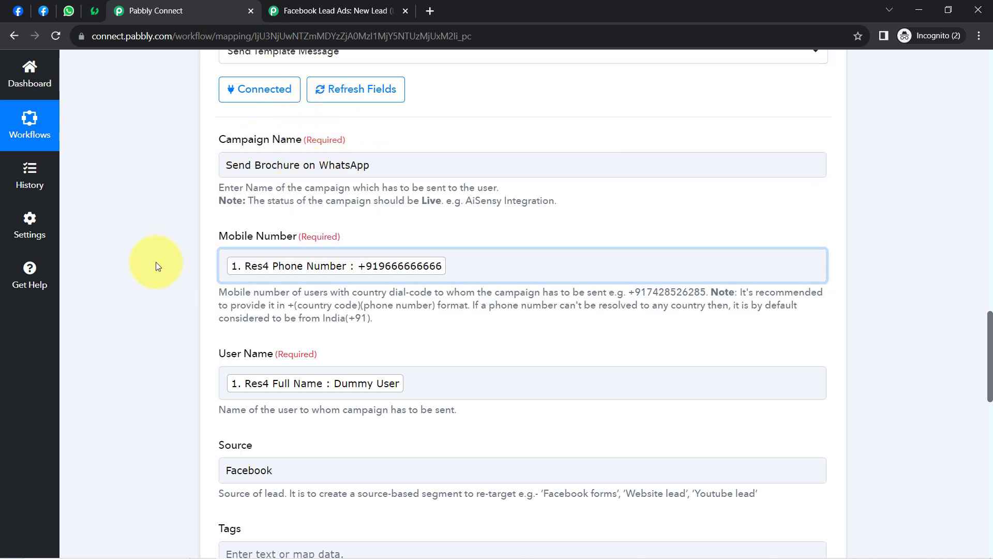
pyautogui.click(473, 262)
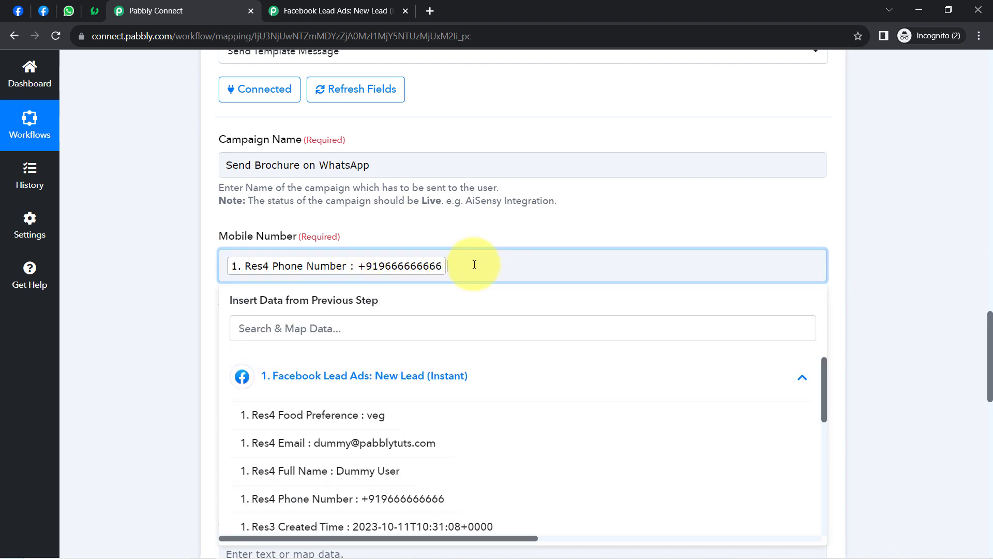
pyautogui.press('BackSpace')
pyautogui.scroll(-10, 292, 393)
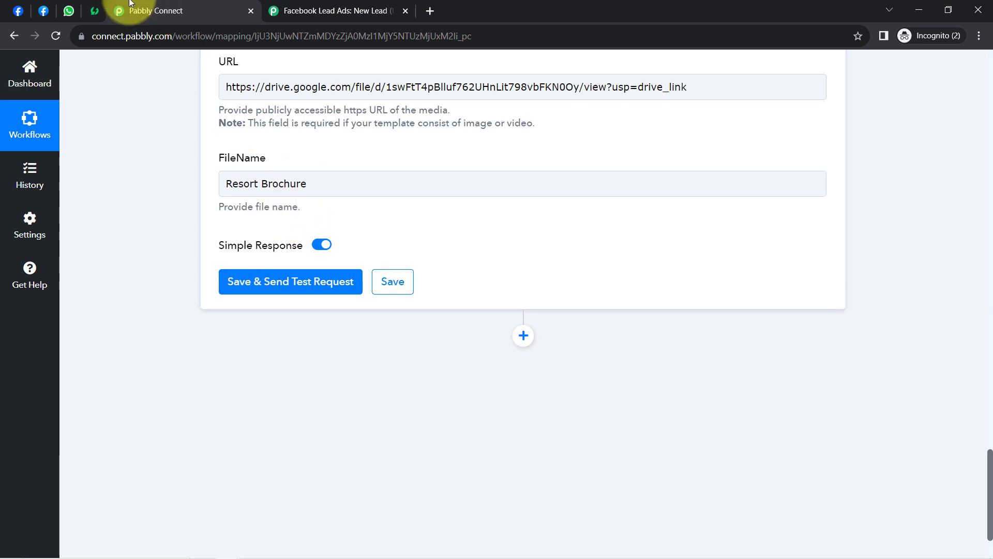
# Delete the old Pabbly Team chat in WhatsApp Web and return to the workflow
pyautogui.click(67, 11)
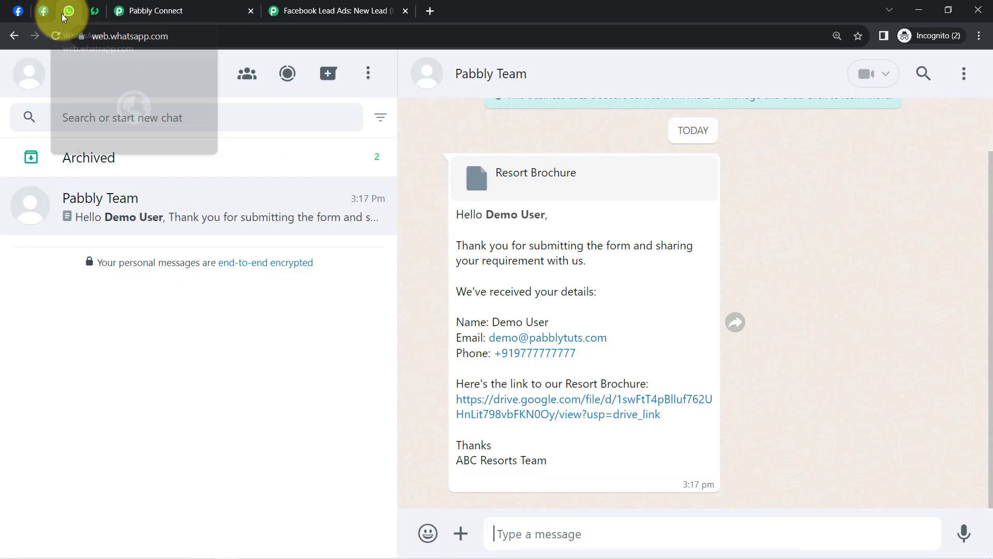
pyautogui.click(963, 77)
pyautogui.click(886, 313)
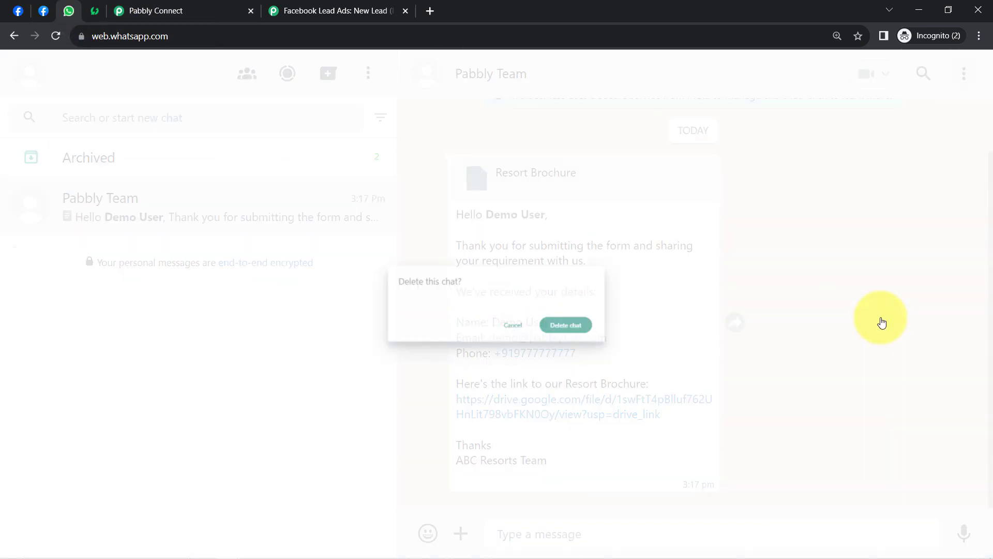
pyautogui.click(627, 344)
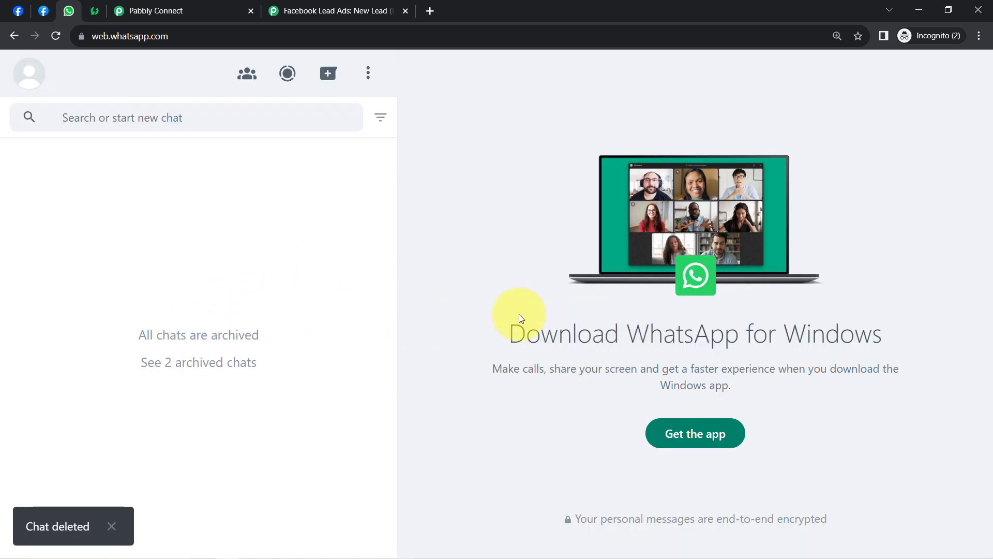
pyautogui.click(234, 9)
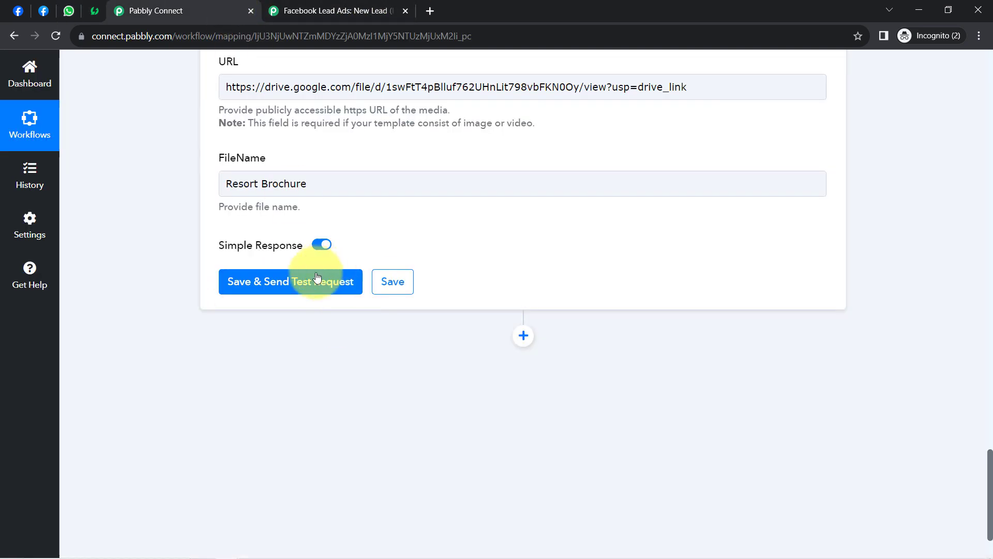
# Save the AiSensy step and send a test request, getting Success true
pyautogui.click(299, 291)
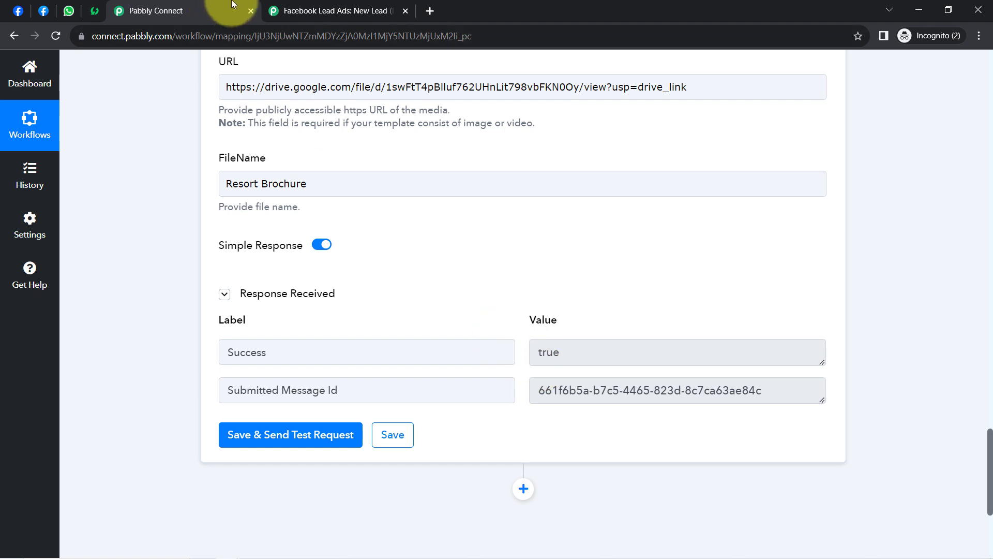
# Open the new Pabbly Team message and check the lead's name, thank-you line and details
pyautogui.click(69, 13)
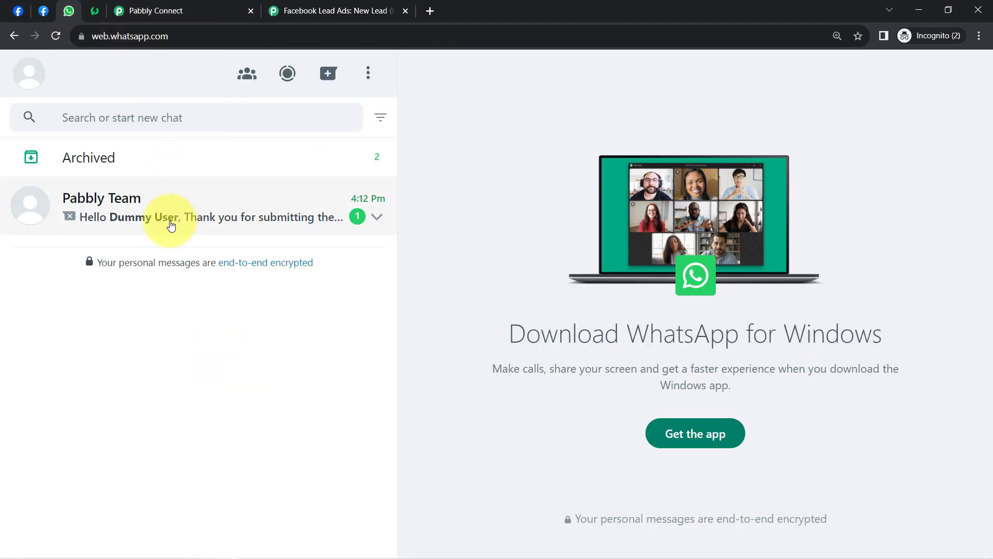
pyautogui.click(171, 226)
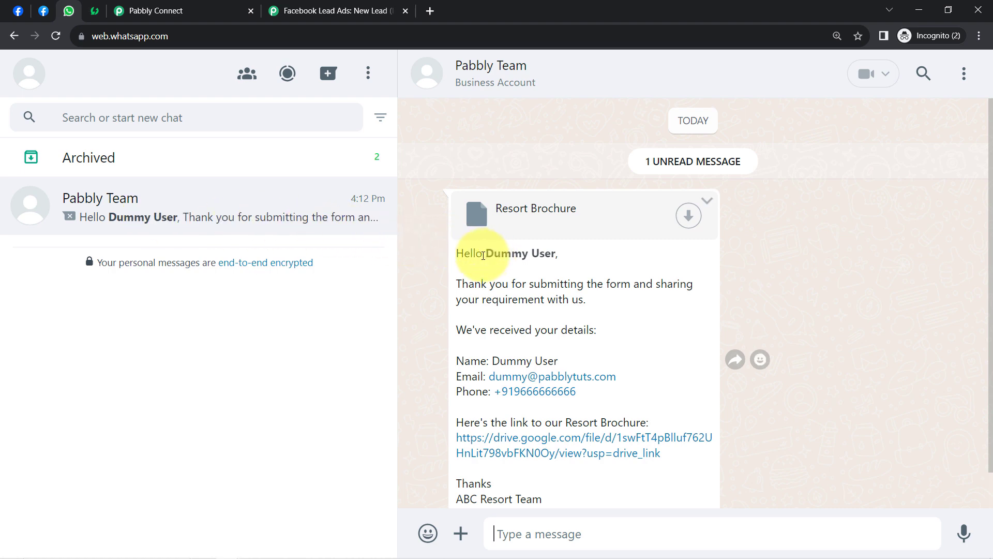
pyautogui.moveTo(483, 253); pyautogui.dragTo(564, 257)
pyautogui.click(521, 251)
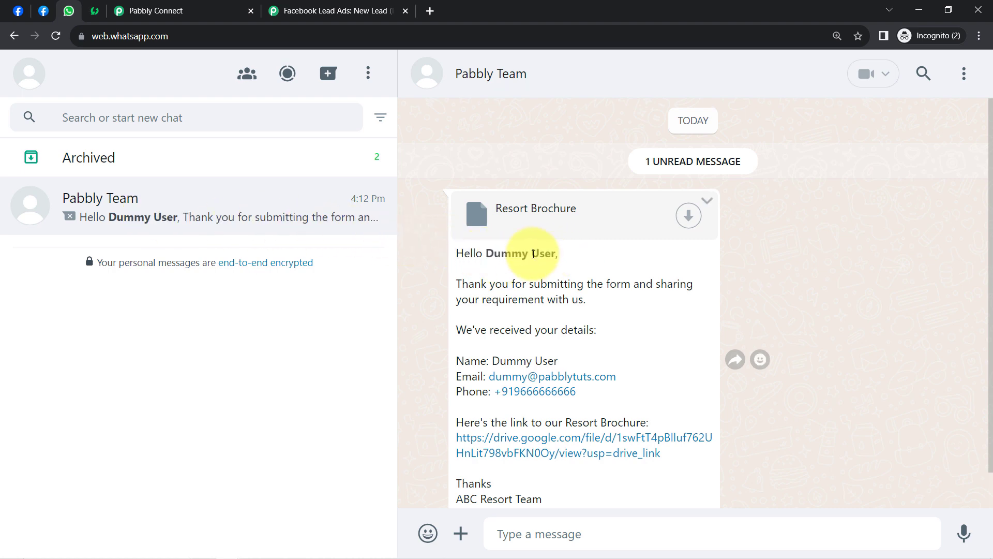
pyautogui.moveTo(474, 284); pyautogui.dragTo(592, 296)
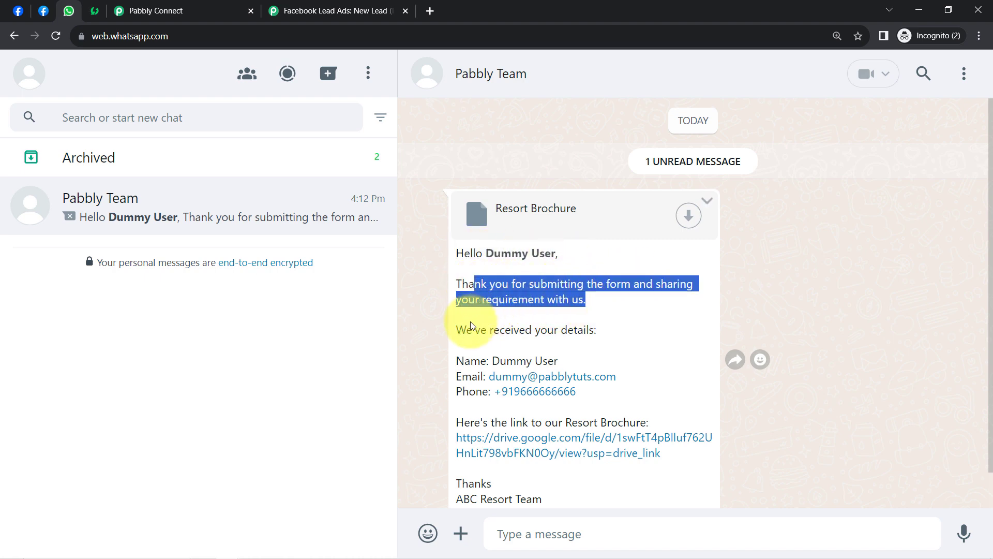
pyautogui.moveTo(470, 361); pyautogui.dragTo(527, 360)
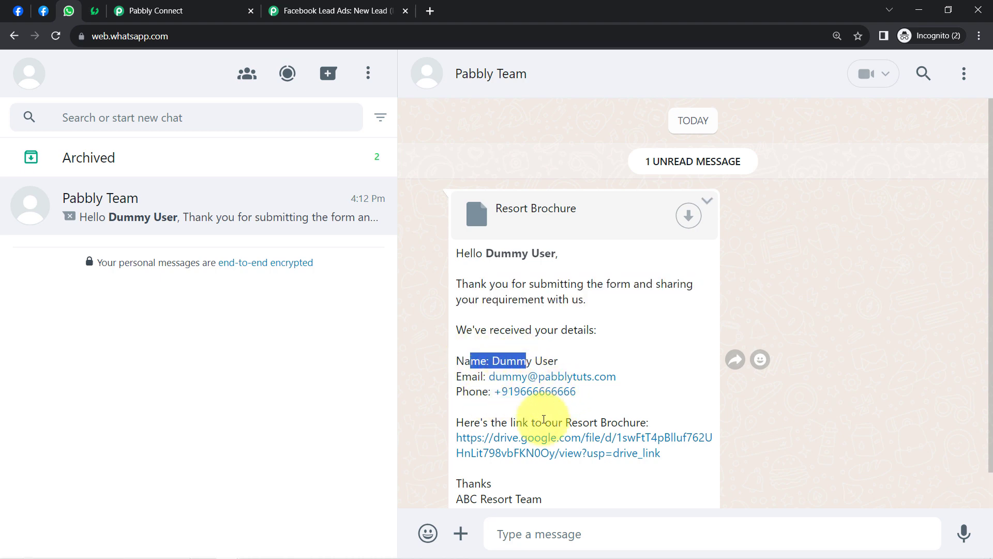
# Open the brochure's Drive link and the attached Resort Brochure PDF to verify it
pyautogui.click(523, 440)
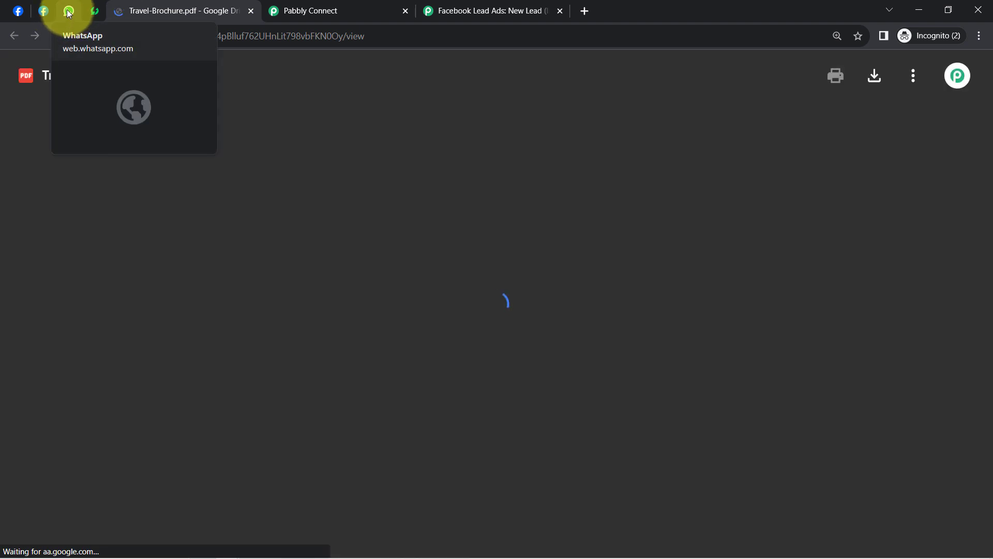
pyautogui.click(67, 14)
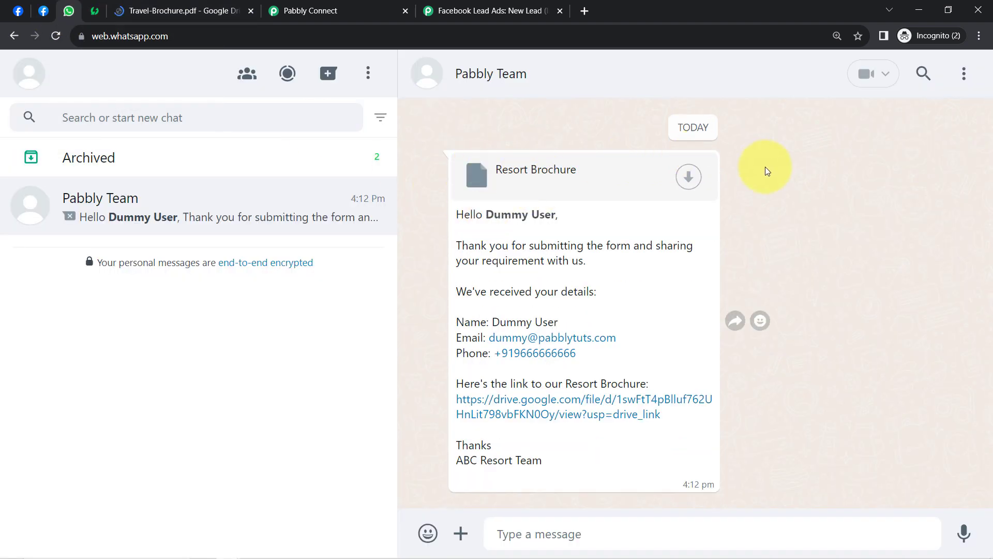
pyautogui.click(688, 181)
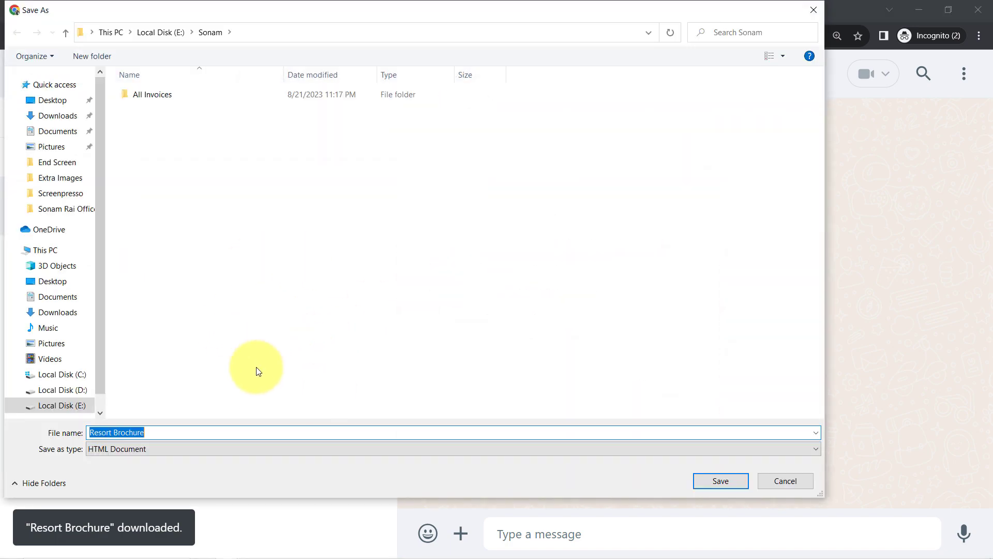
pyautogui.click(814, 10)
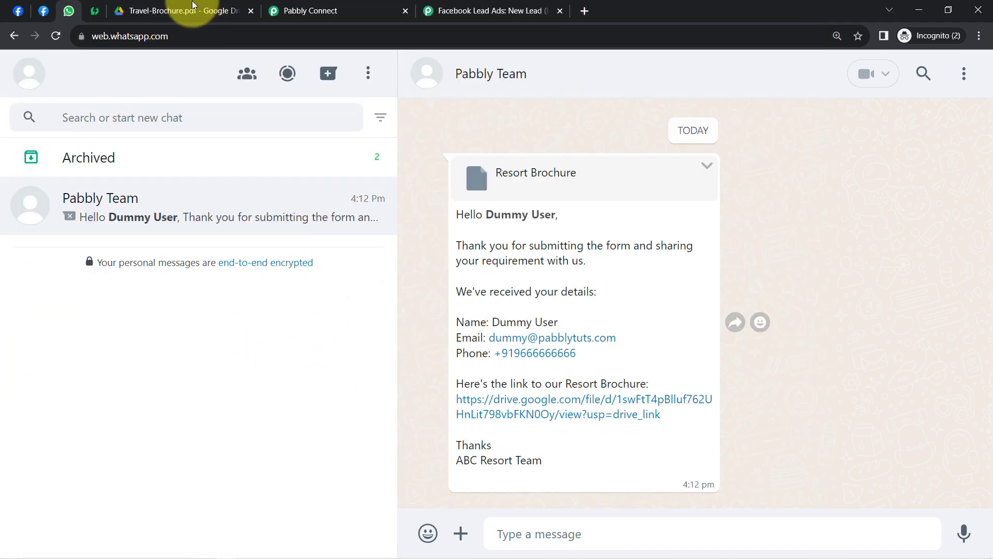
pyautogui.click(189, 11)
pyautogui.click(251, 11)
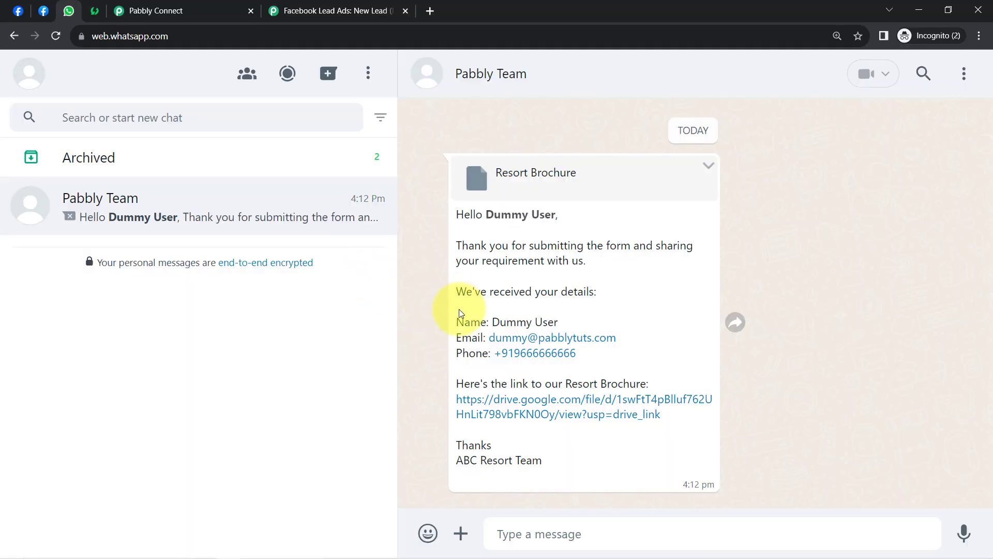
pyautogui.click(16, 13)
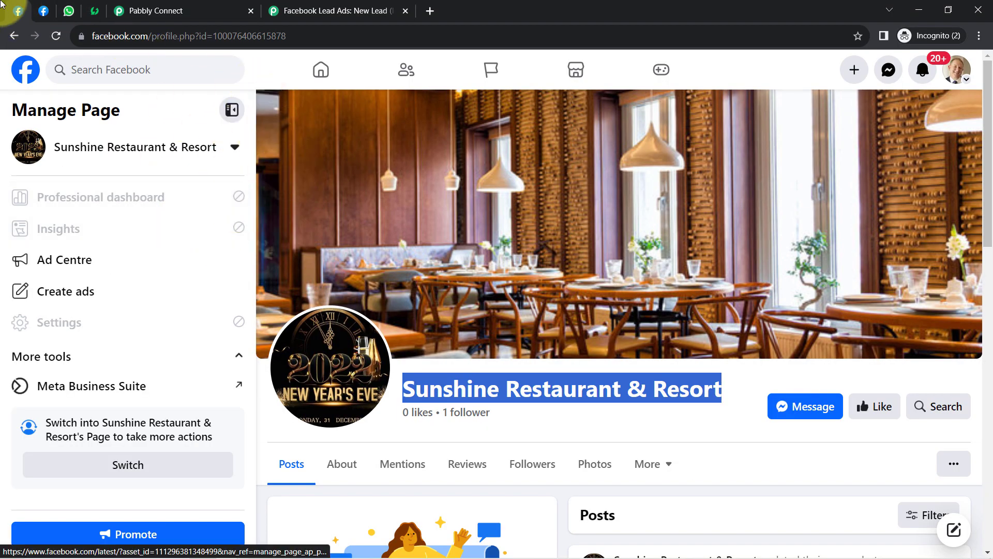
pyautogui.click(68, 11)
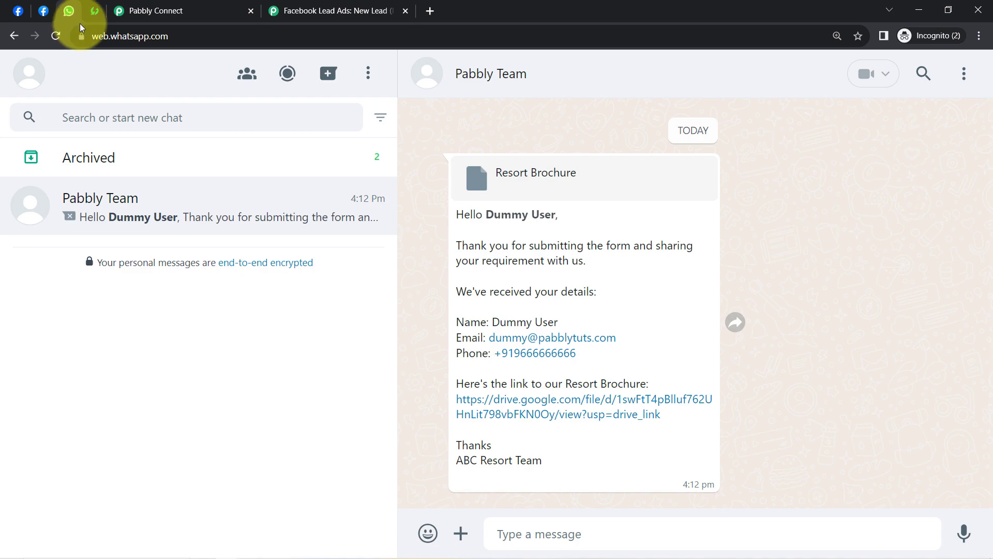
pyautogui.click(149, 7)
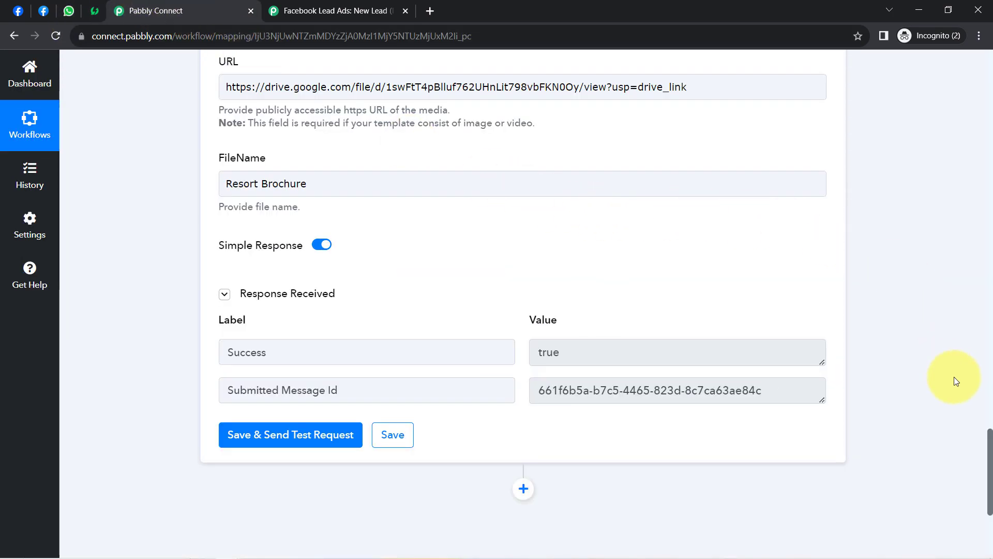
# Collapse the Facebook Lead Ads trigger and AiSensy action steps into a compact overview
pyautogui.moveTo(990, 458); pyautogui.dragTo(989, 66)
pyautogui.click(407, 241)
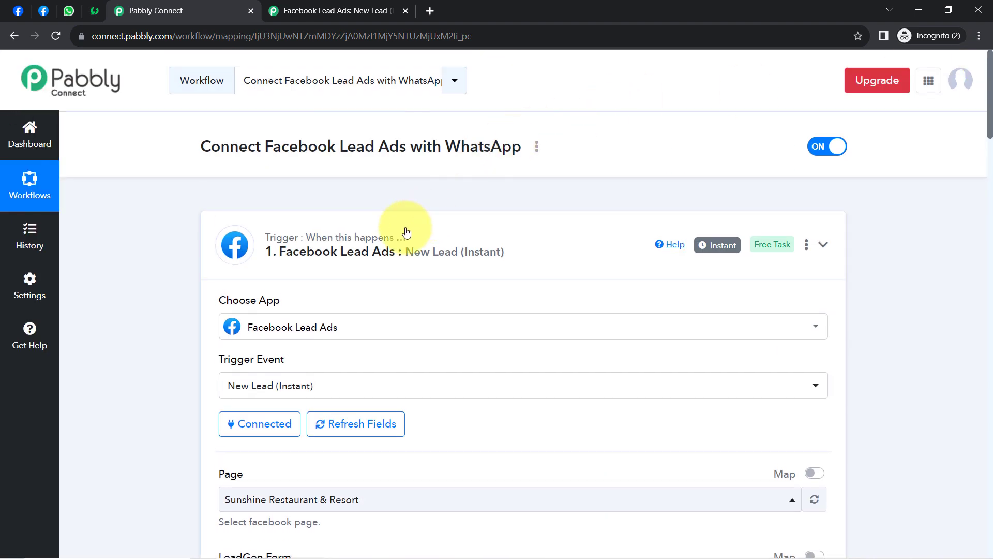
pyautogui.click(356, 361)
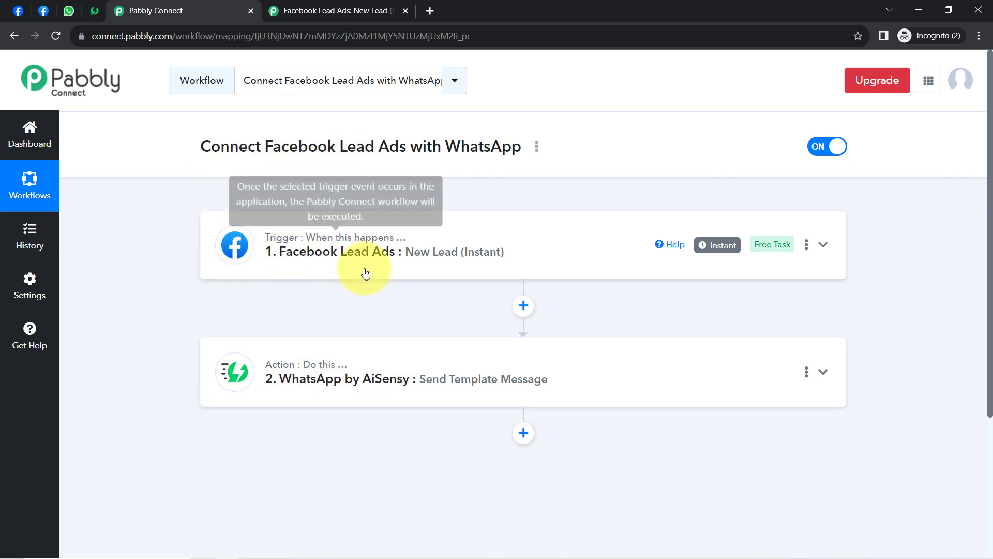
# Copy the workflow's share link from the Share dialog
pyautogui.click(535, 147)
pyautogui.click(442, 213)
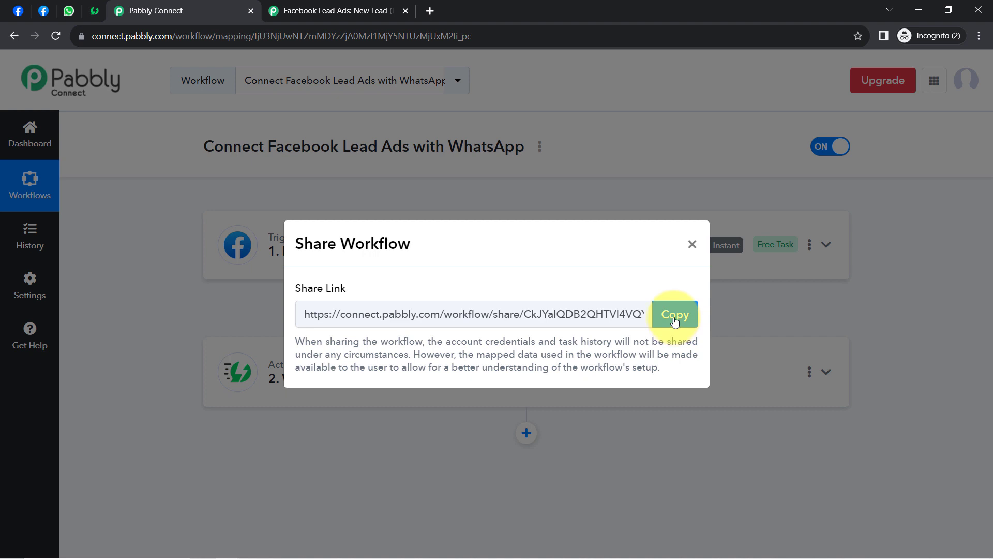
pyautogui.click(675, 316)
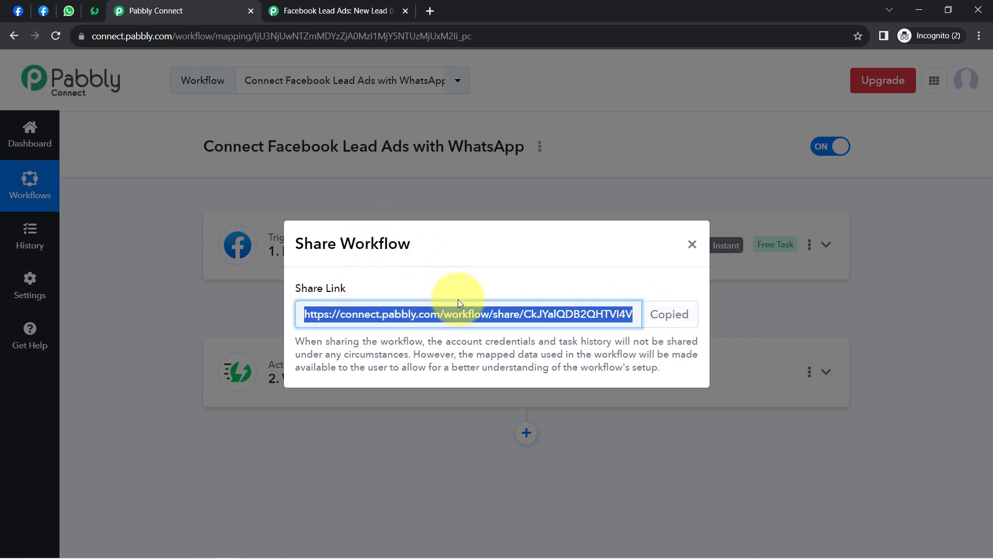
pyautogui.click(693, 245)
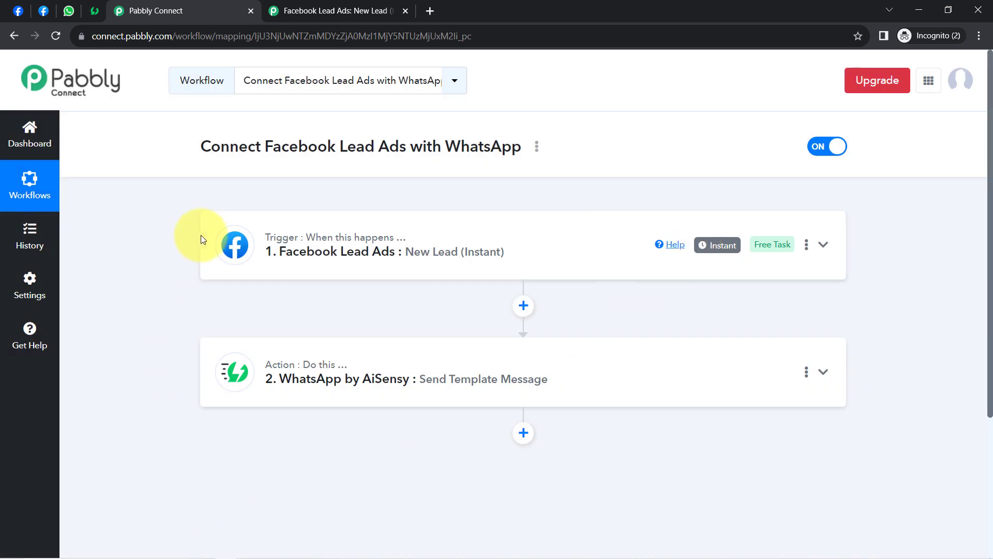